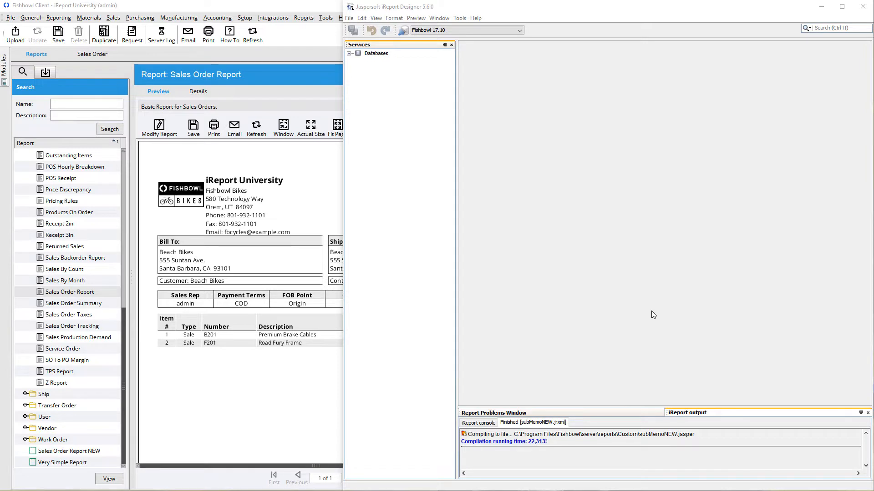
- Modify the Sales Order Report in Fishbowl Client to include the optional Show Memos setting and regenerate its preview
click(183, 171)
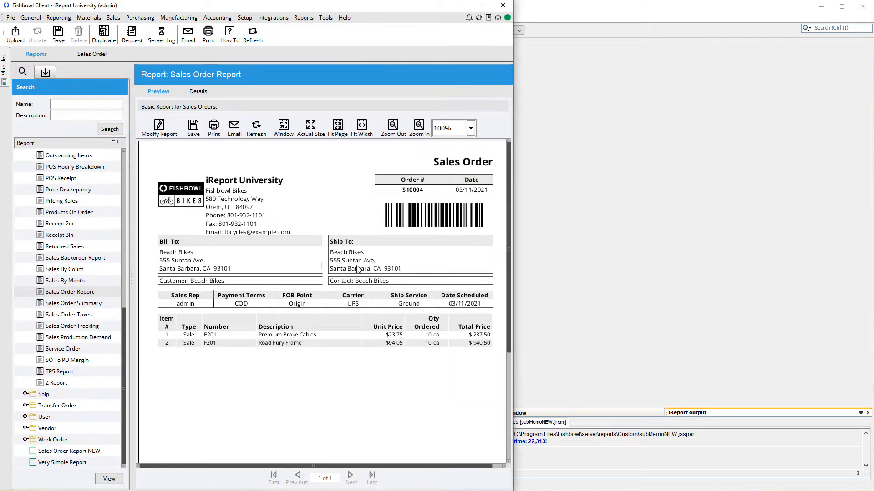
click(177, 129)
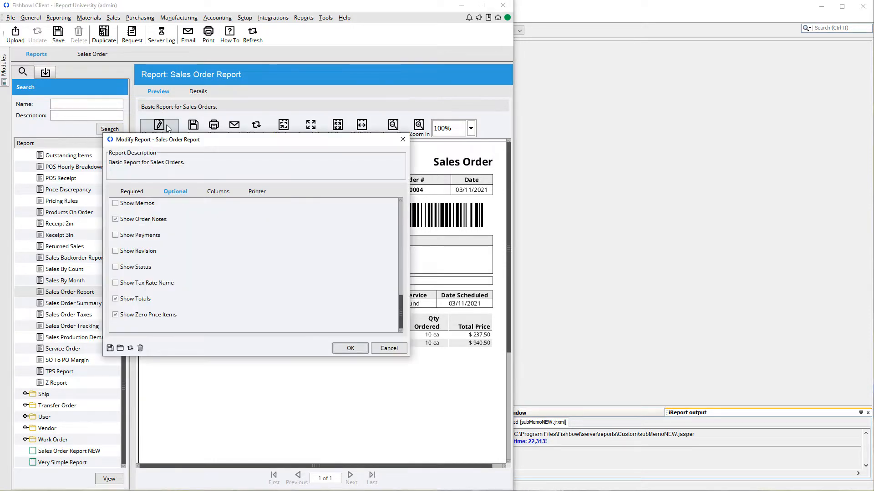
click(139, 205)
click(354, 348)
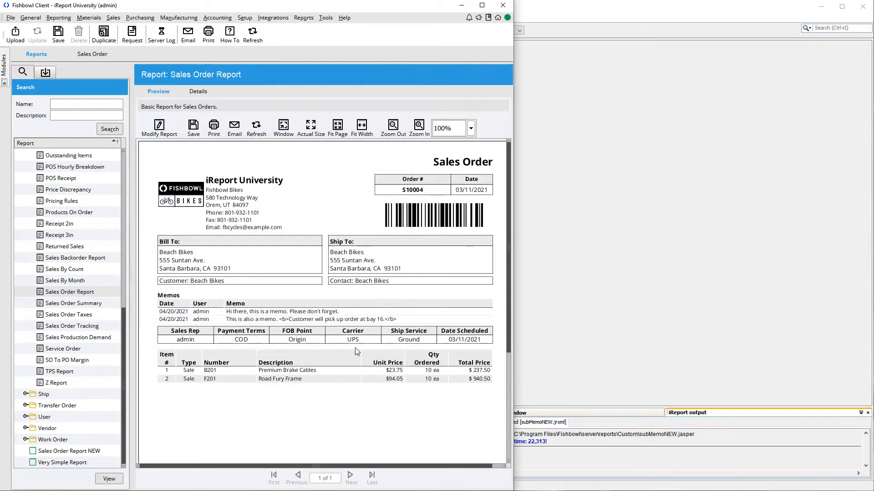
- Switch to iReport Designer and open the recent report file SOReport.jrxml
click(630, 132)
click(352, 19)
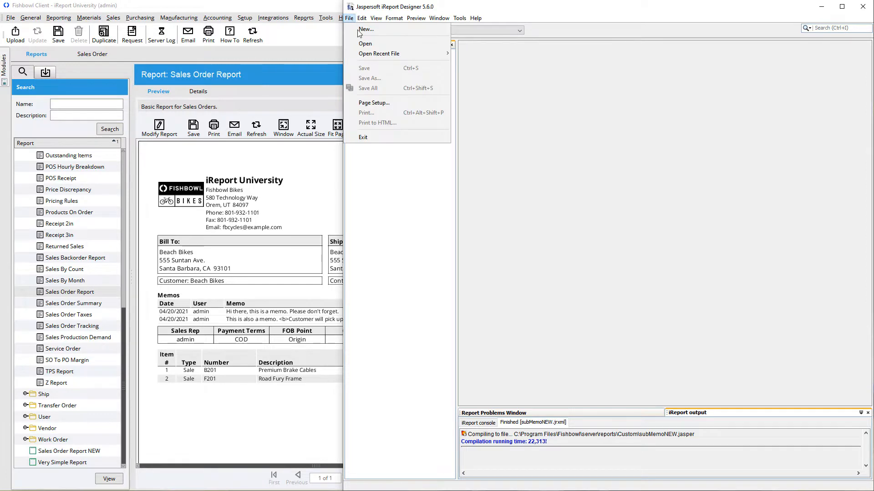
mouse_move(382, 54)
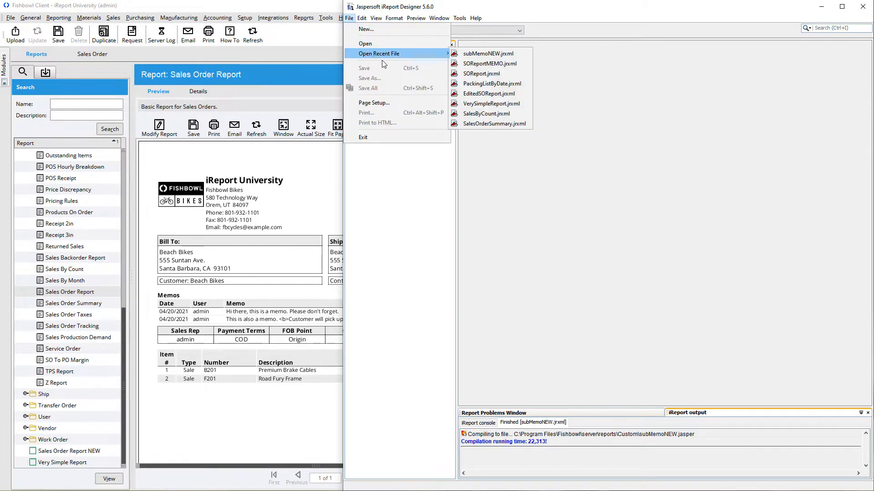
click(495, 74)
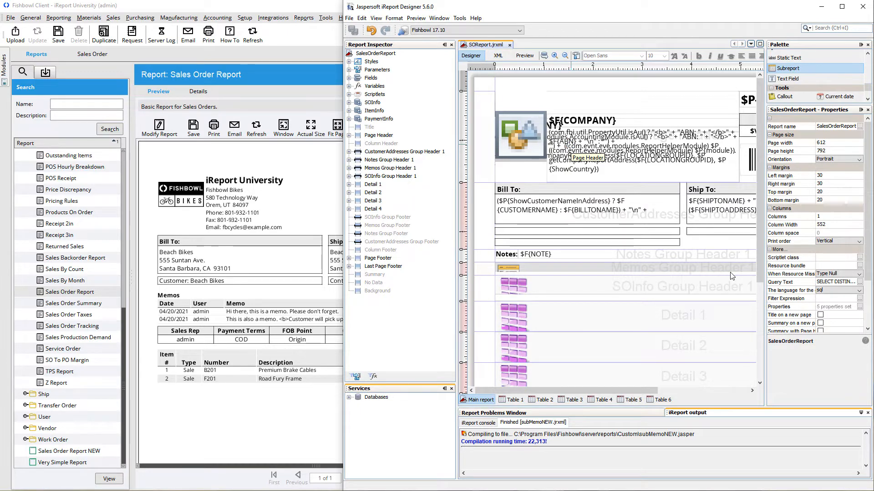
- Examine the Print When Expression and the Subreport Expression of the subreport in Memos Group Header 1
click(614, 270)
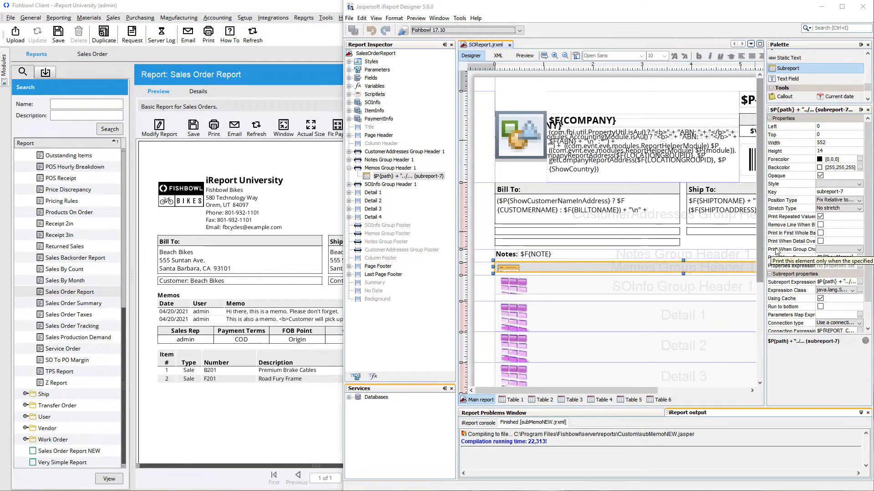
click(836, 258)
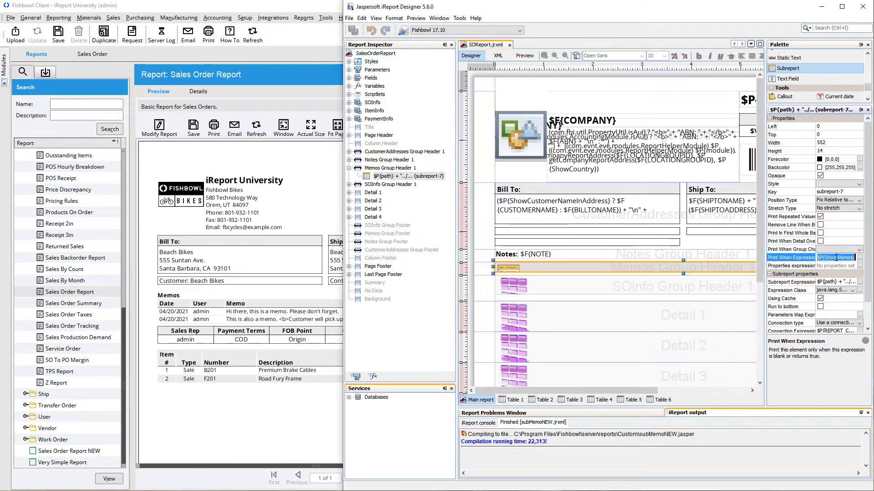
double_click(835, 258)
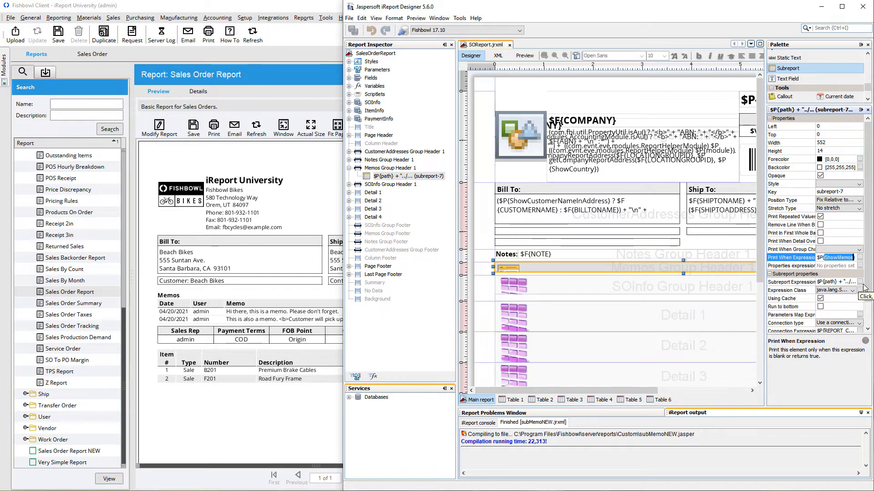
click(859, 282)
drag(401, 135, 434, 137)
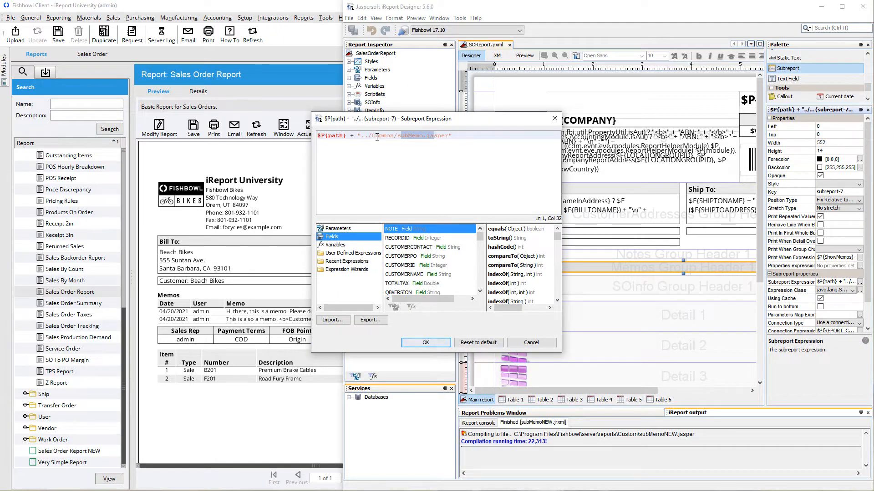
drag(372, 135, 392, 136)
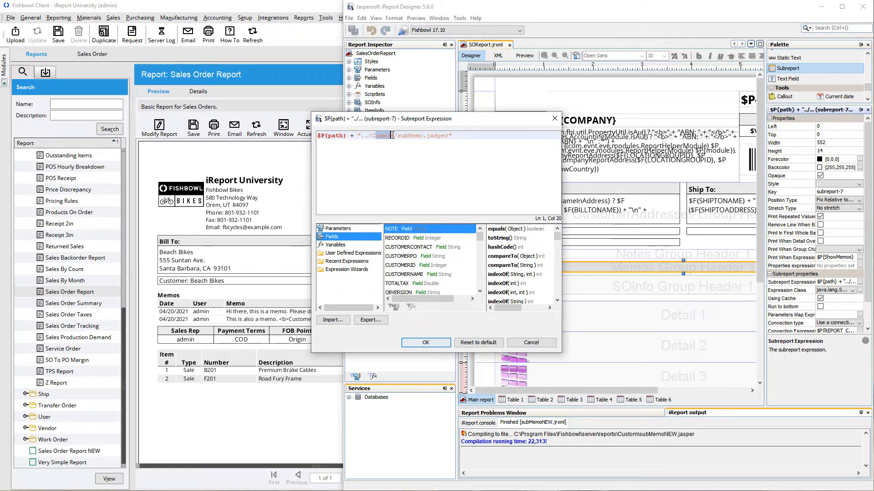
click(330, 135)
drag(317, 136, 347, 135)
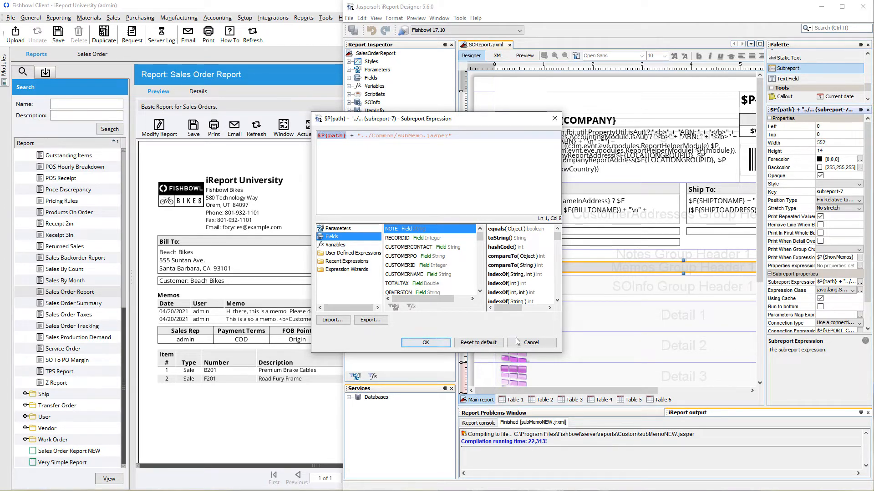
click(425, 342)
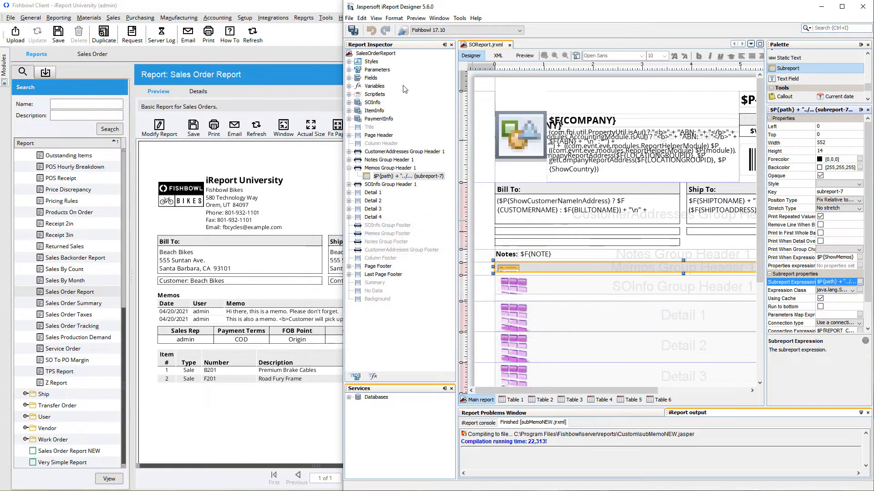
- Inspect the default value expression of the report's path parameter
click(349, 69)
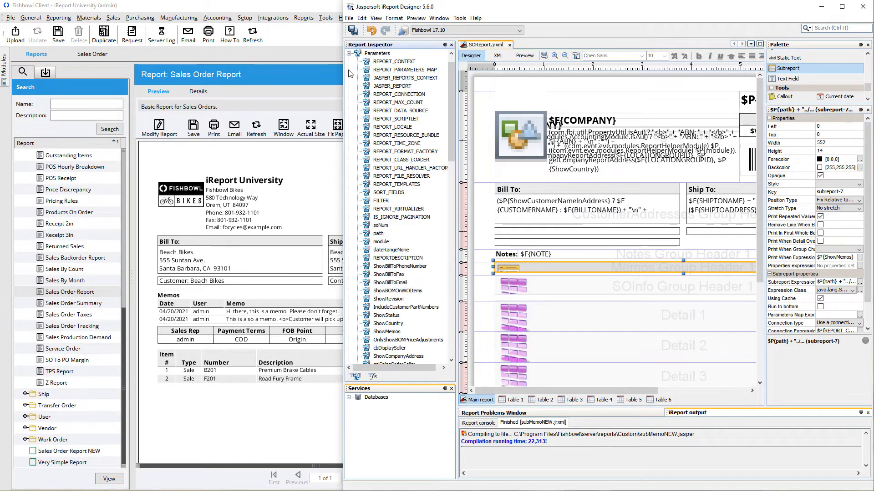
click(384, 234)
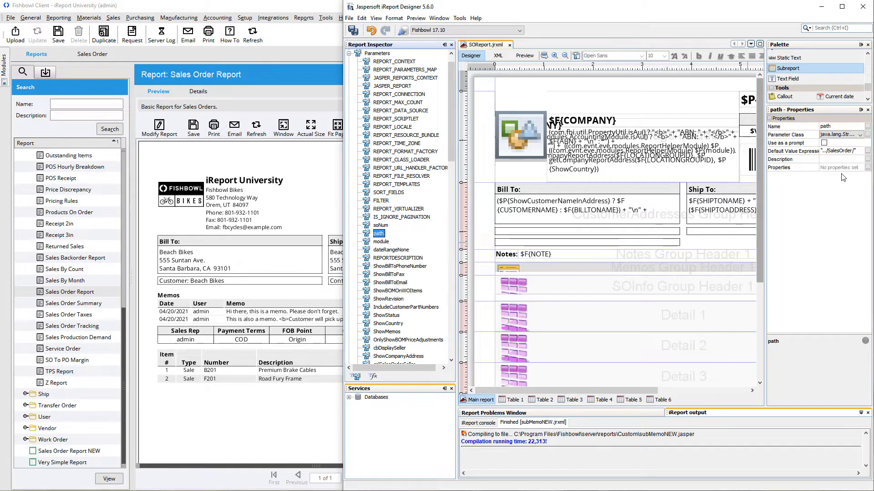
double_click(842, 152)
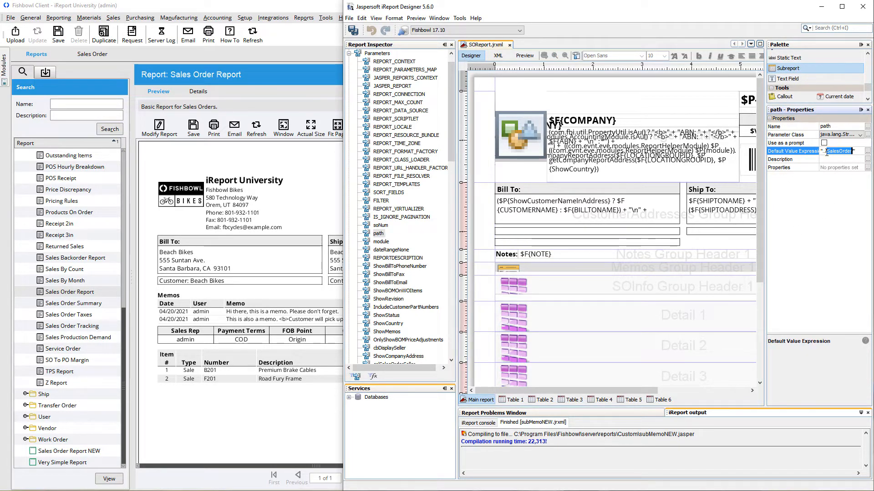
click(825, 152)
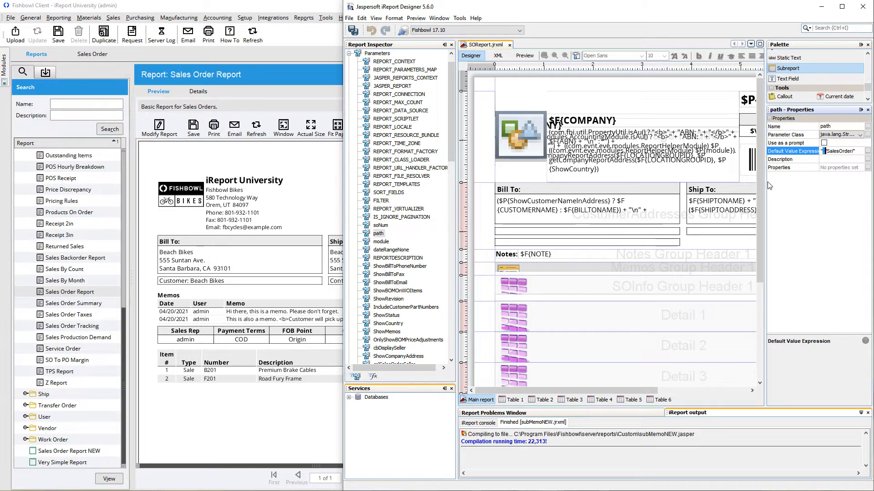
- Review the parameters passed to the subreport in Memos Group Header 1, leaving them unmodified
click(689, 268)
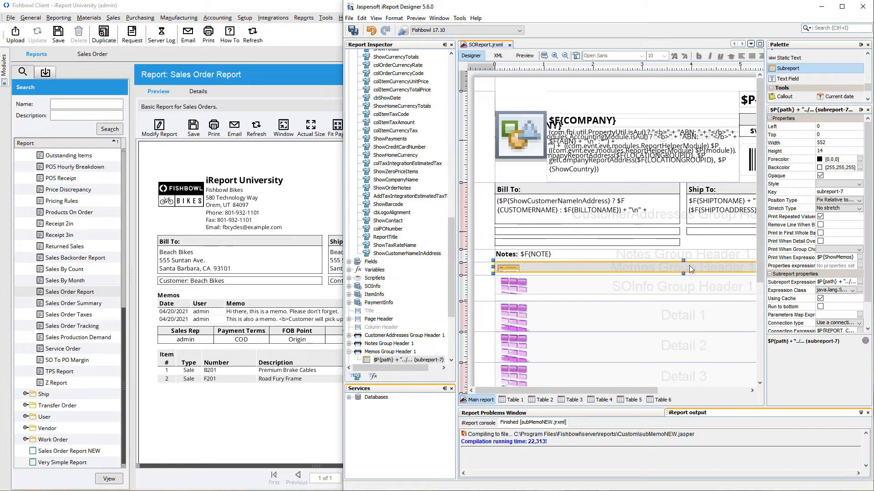
scroll(820, 276, down, 1)
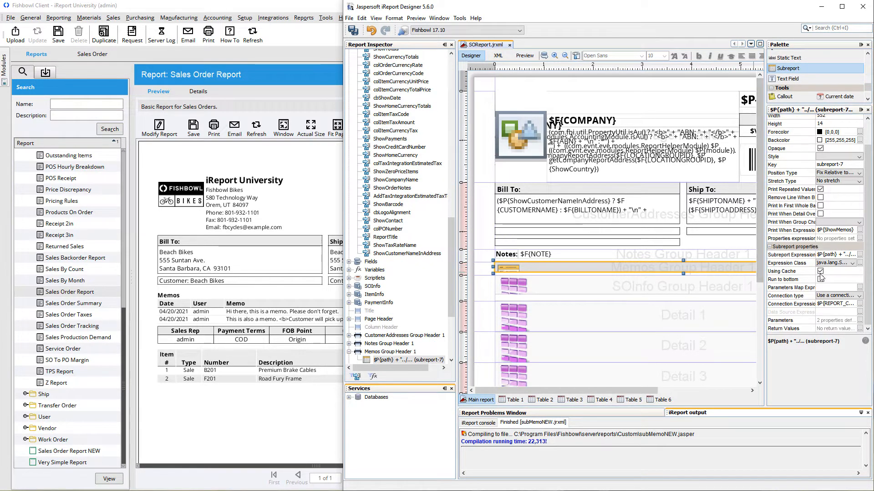
click(860, 320)
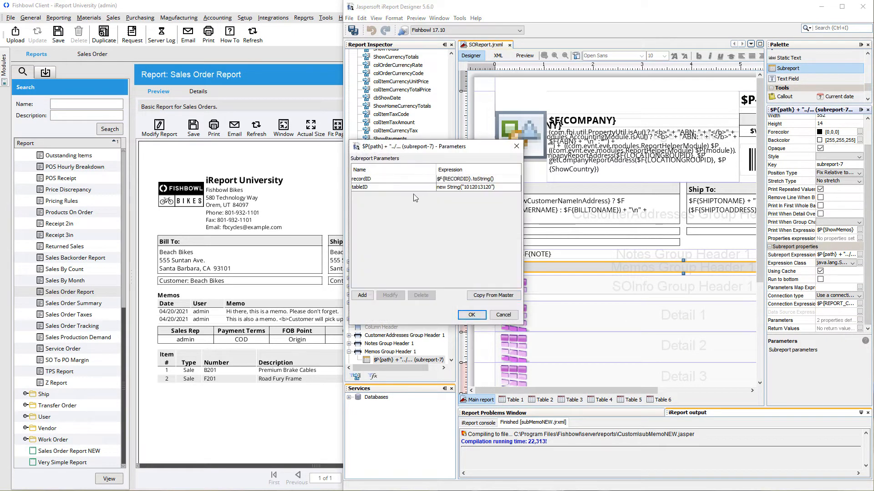
click(511, 317)
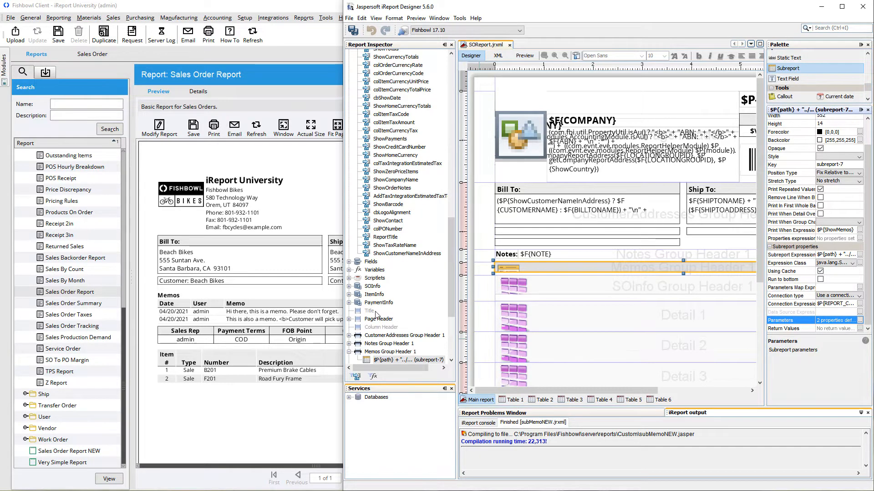
- Switch to File Explorer and copy subMemo.jrxml from the reports Common folder into the Custom folder
click(295, 322)
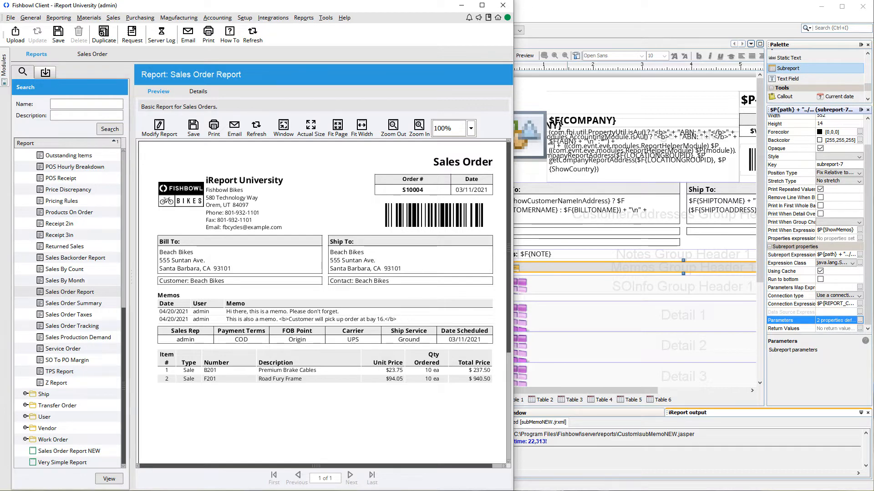
key(alt+Tab)
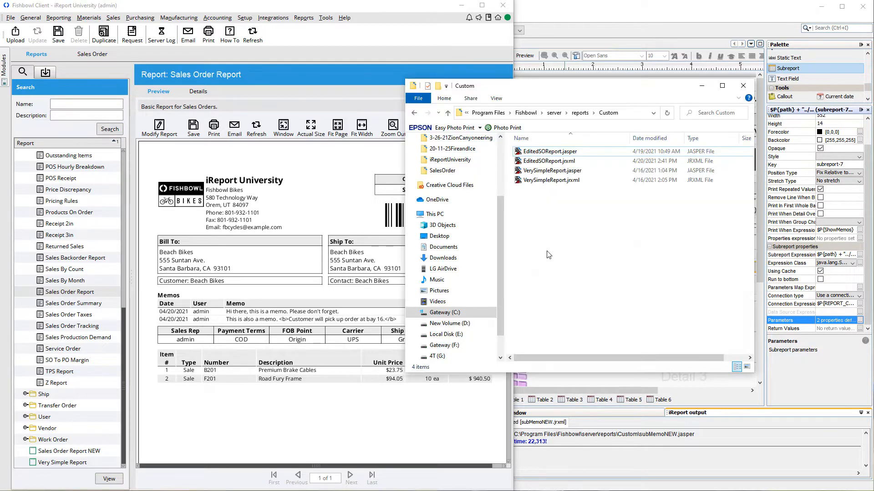
click(580, 112)
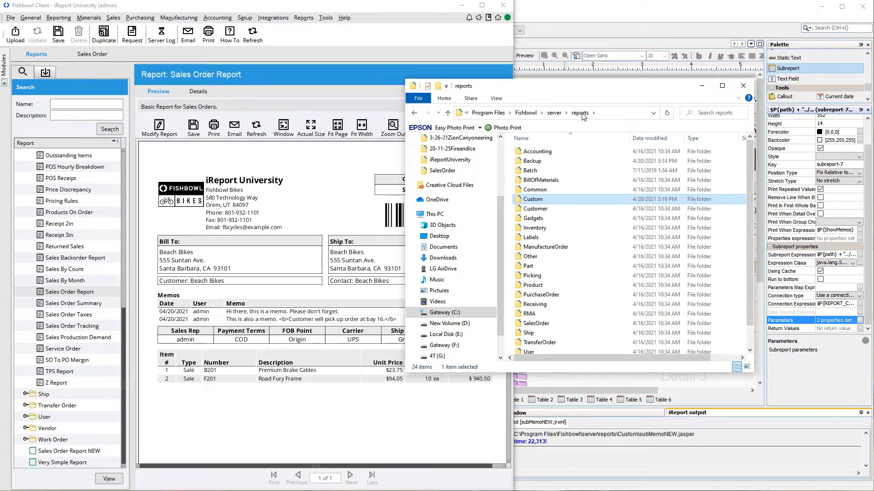
double_click(550, 190)
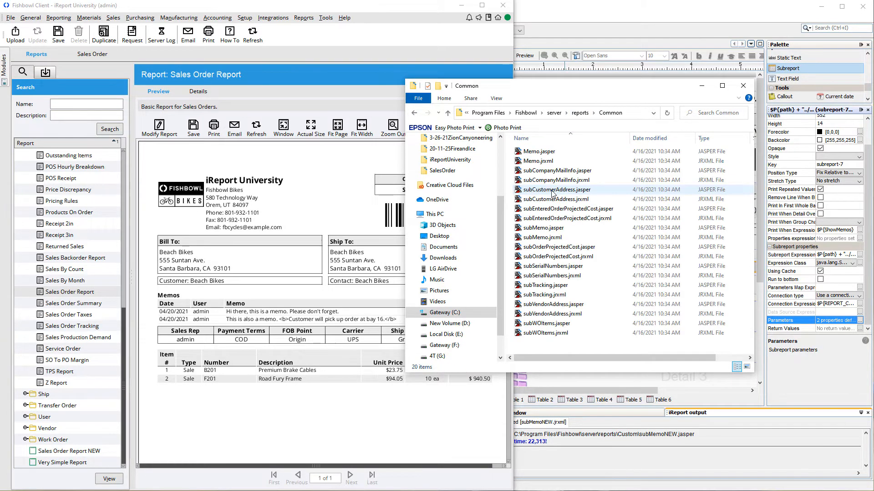
click(569, 238)
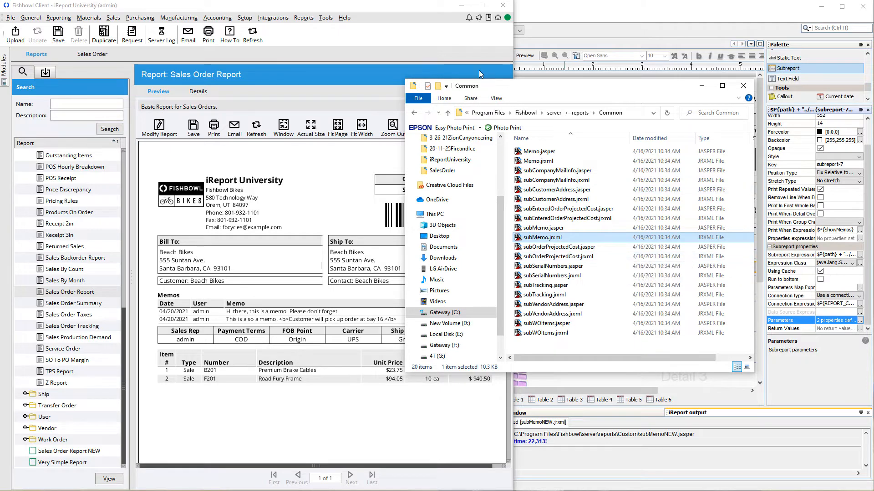
click(415, 113)
double_click(546, 200)
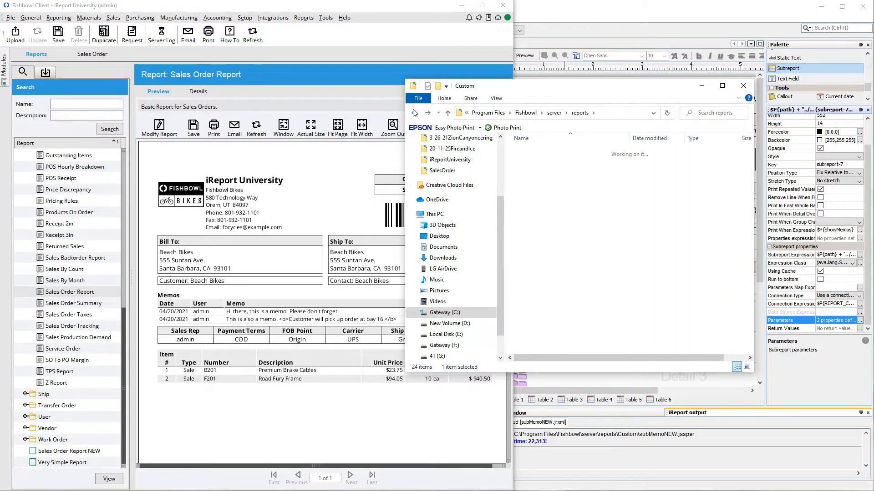
key(ctrl+v)
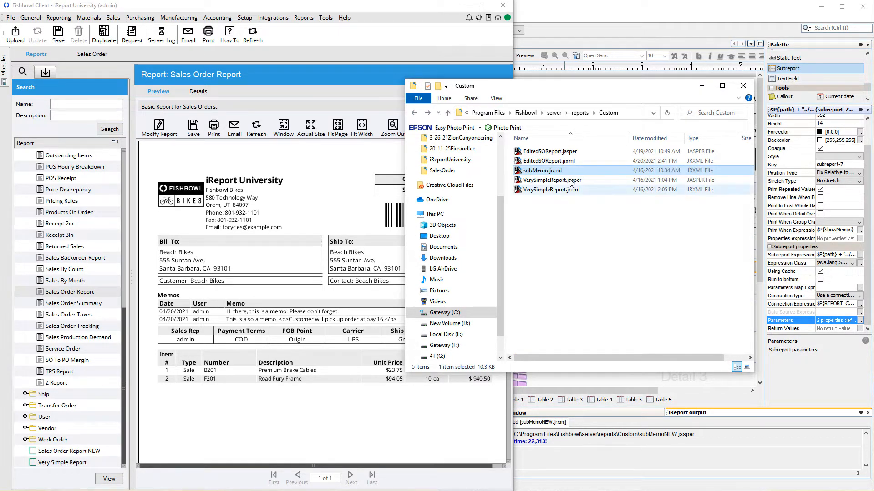
- Rename the copied subreport file in the Custom folder as subMemoNEW.jrxml
key(F2)
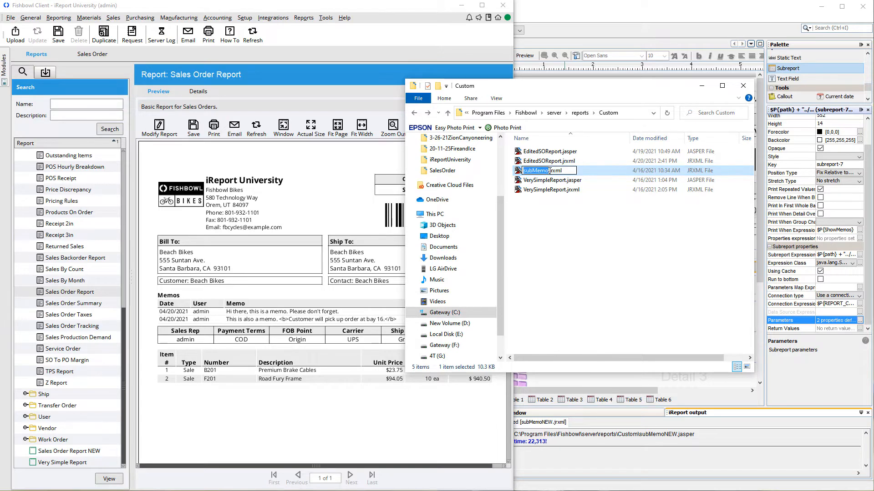
click(550, 170)
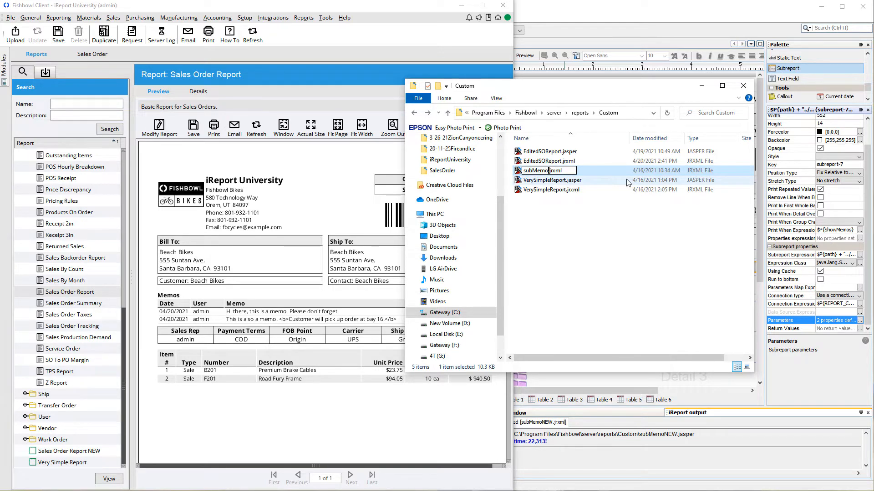
text(NEW)
key(Return)
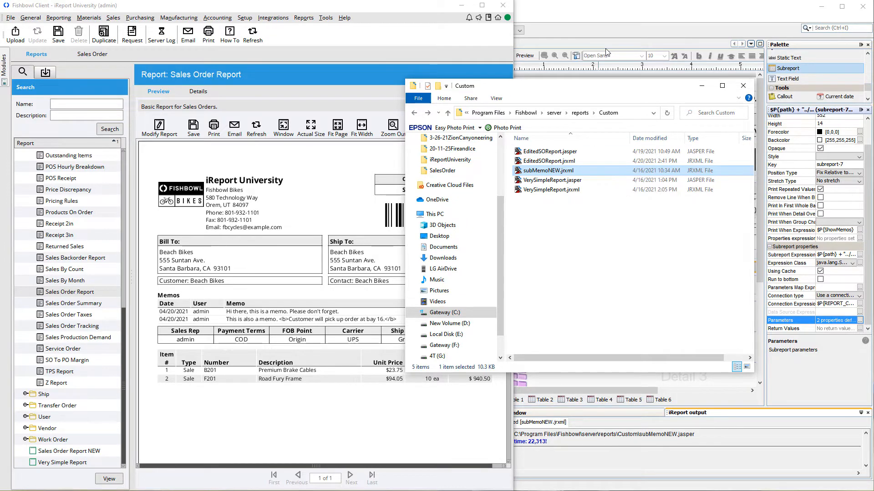
- Switch to iReport Designer and save the SOReport.jrxml report as SOReportMEMO.jrxml in the reports Custom folder
click(607, 32)
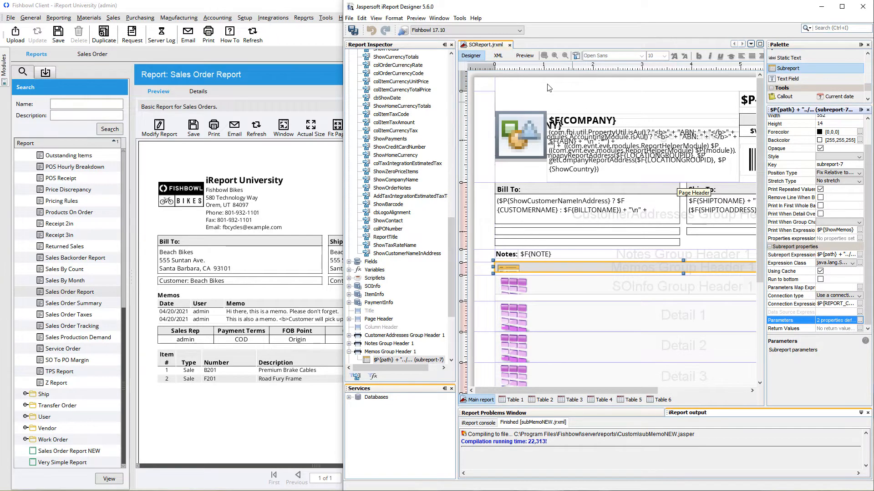
click(350, 19)
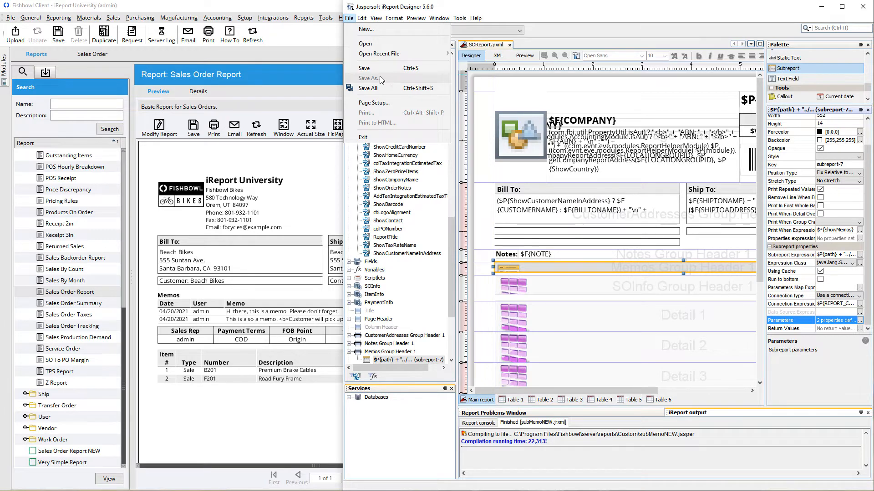
click(593, 85)
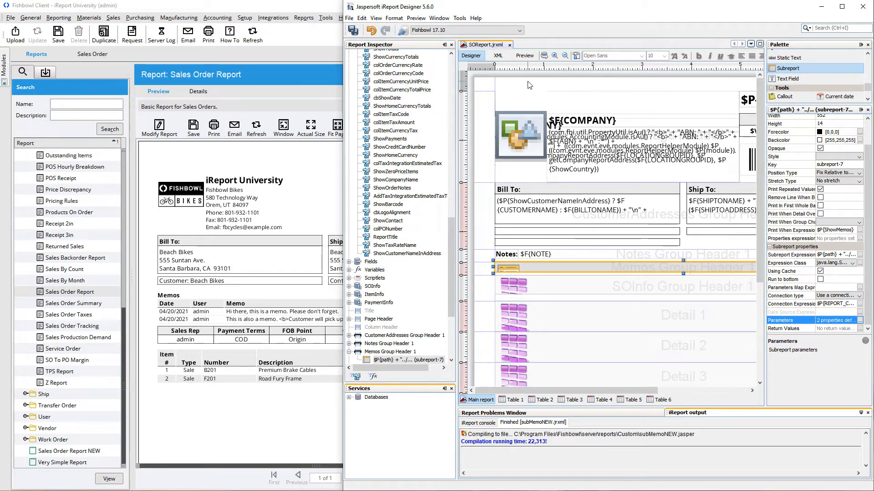
click(548, 96)
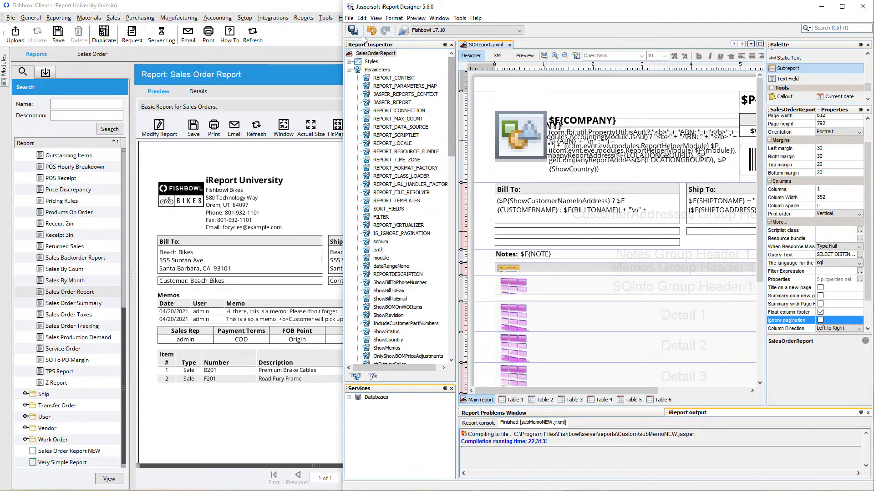
click(349, 18)
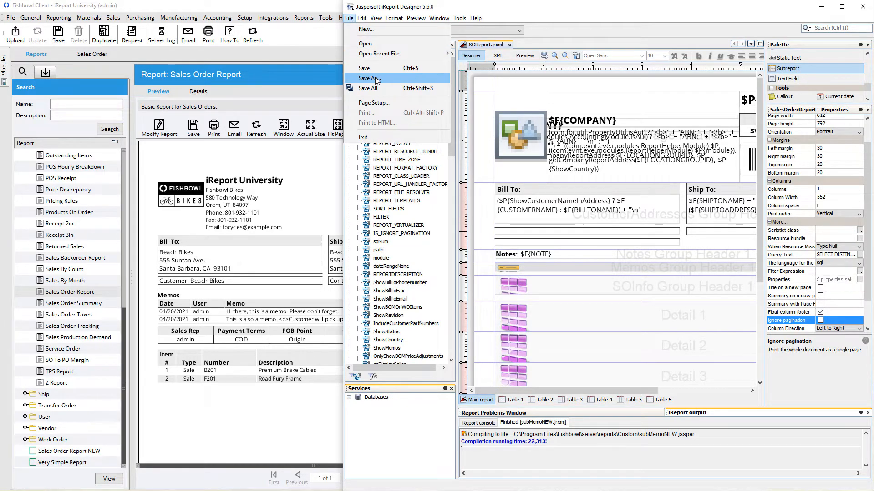
click(376, 79)
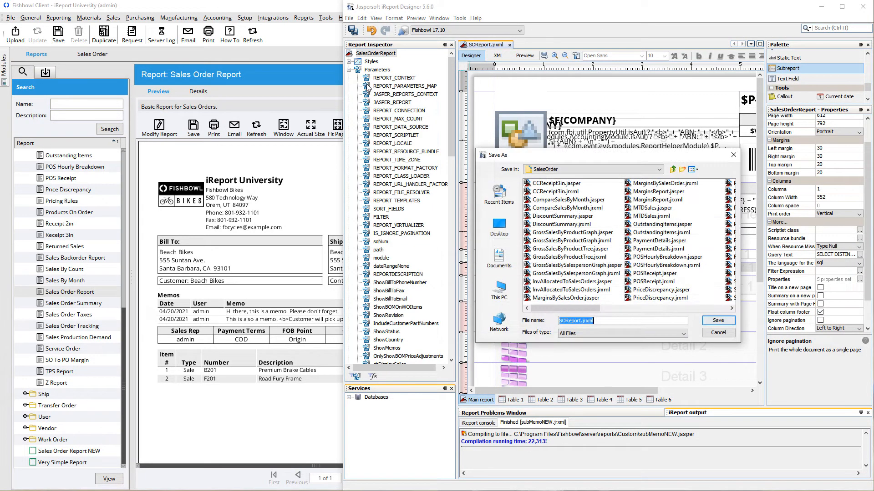
click(672, 170)
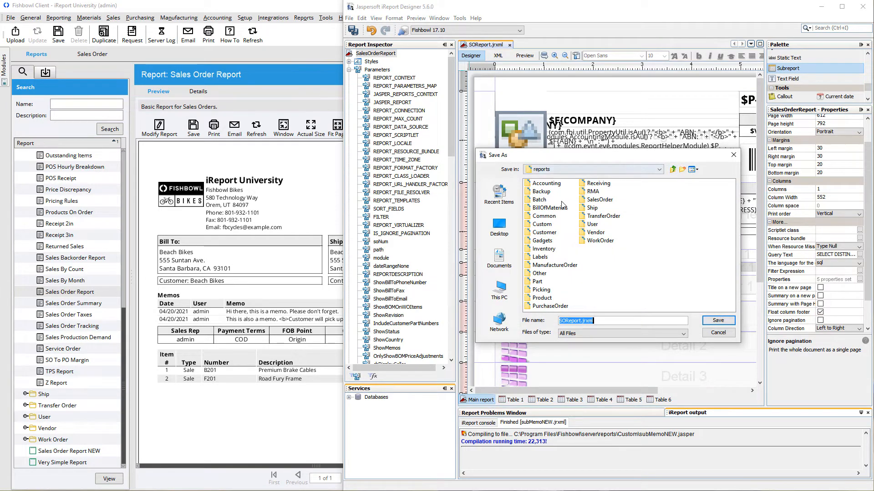
double_click(542, 224)
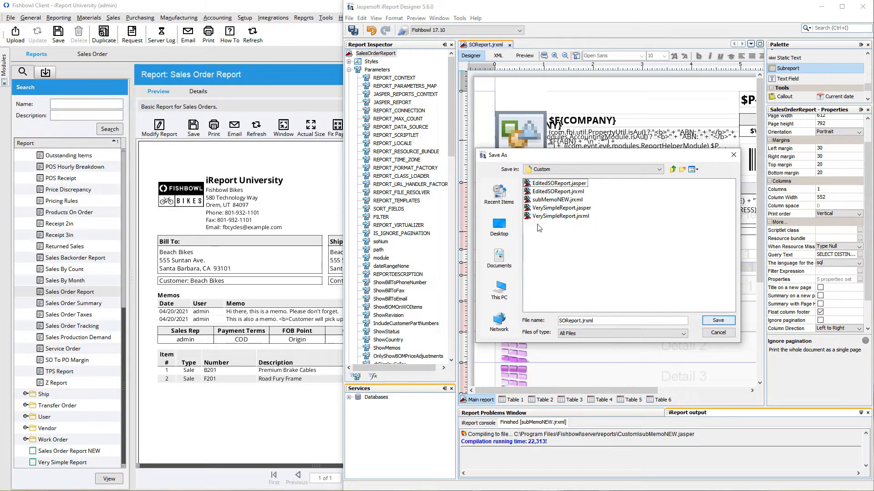
click(580, 321)
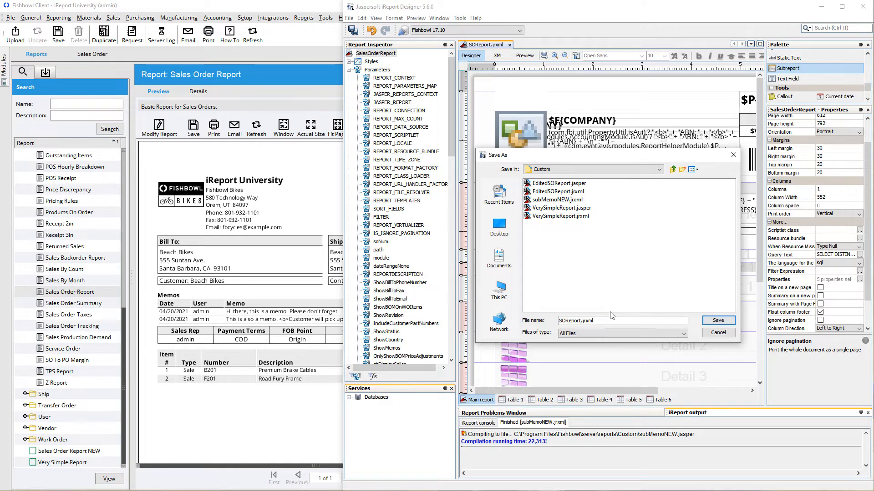
text(MEMO)
click(706, 323)
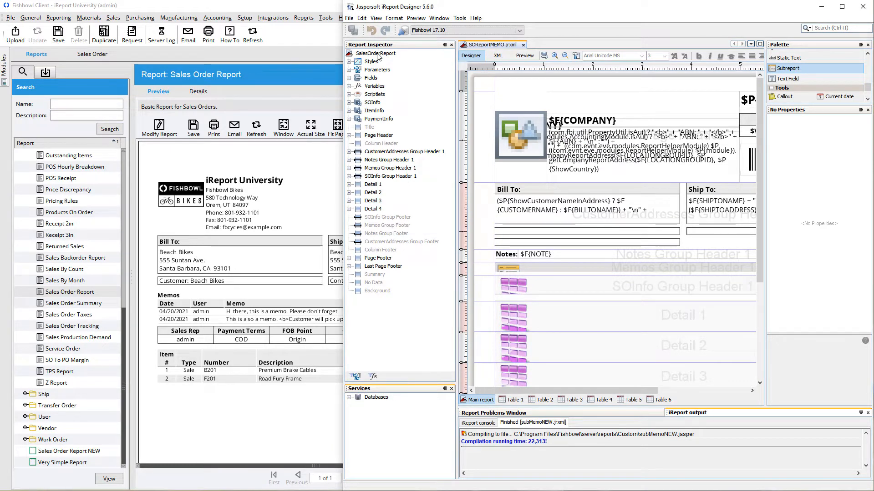
- Change the report name property of the main report to SalesOrderReportMEMO
click(376, 54)
key(End)
text(MEMO)
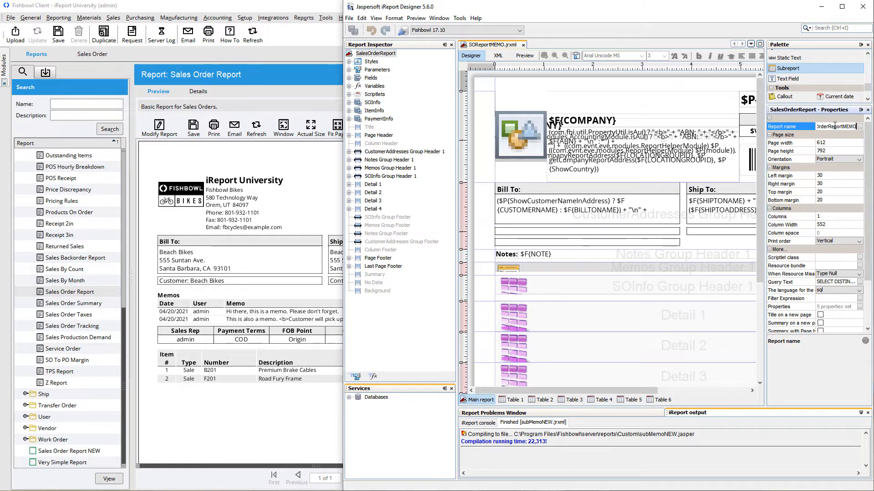
key(Return)
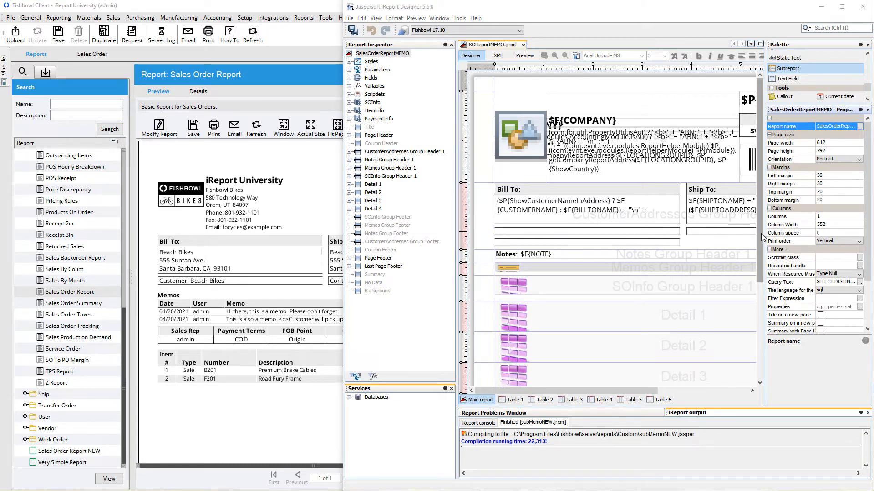
- Set the subreport expression in Memos Group Header 1 to "subMemoNEW.jasper" without the path parameter, and compile the report
click(706, 268)
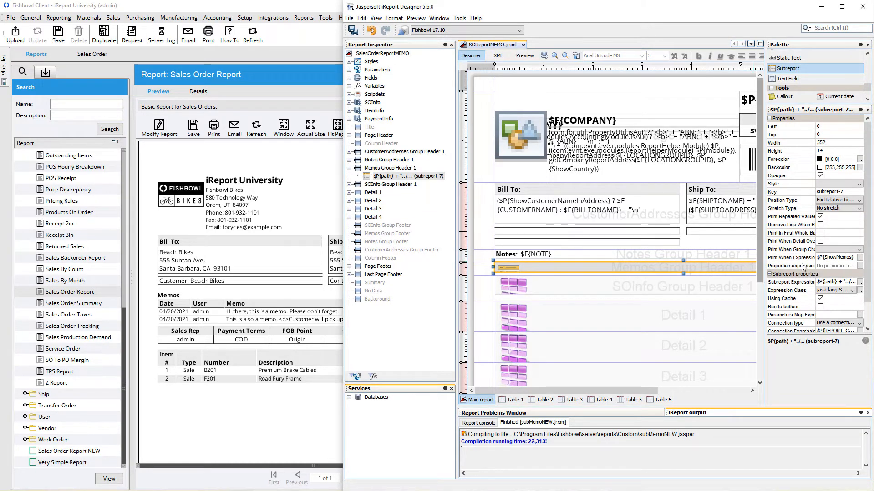
click(859, 282)
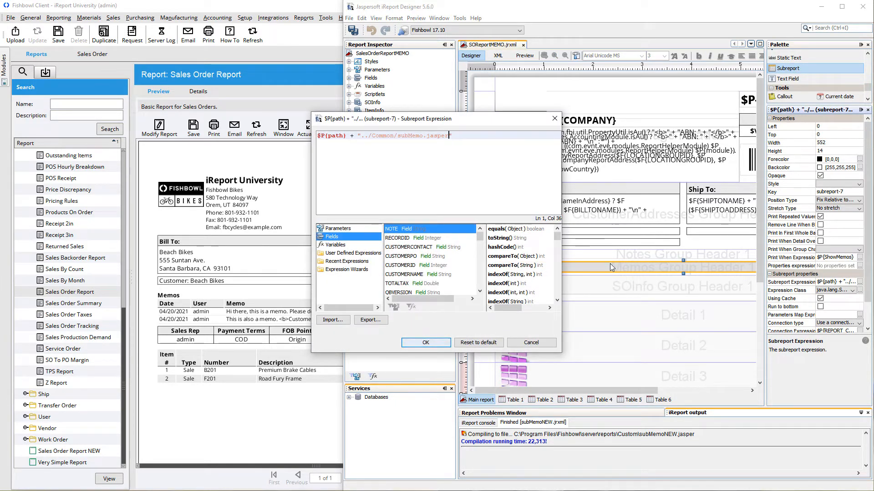
key(Left)
key(Left)
key(Left)
key(Left)
text(NEW)
key(Left)
key(Left)
key(Left)
key(Left)
key(Left)
key(Left)
key(Left)
key(Left)
key(Left)
key(Left)
key(Left)
key(Delete)
key(BackSpace)
key(BackSpace)
key(BackSpace)
key(BackSpace)
key(BackSpace)
key(BackSpace)
key(BackSpace)
key(BackSpace)
key(BackSpace)
key(Left)
key(BackSpace)
key(BackSpace)
key(BackSpace)
key(BackSpace)
key(BackSpace)
key(BackSpace)
key(BackSpace)
key(BackSpace)
key(BackSpace)
key(BackSpace)
key(BackSpace)
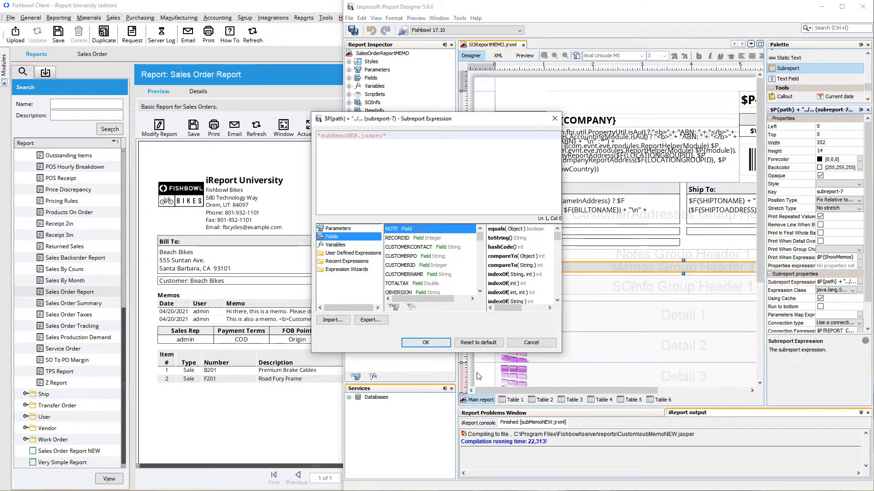
click(436, 348)
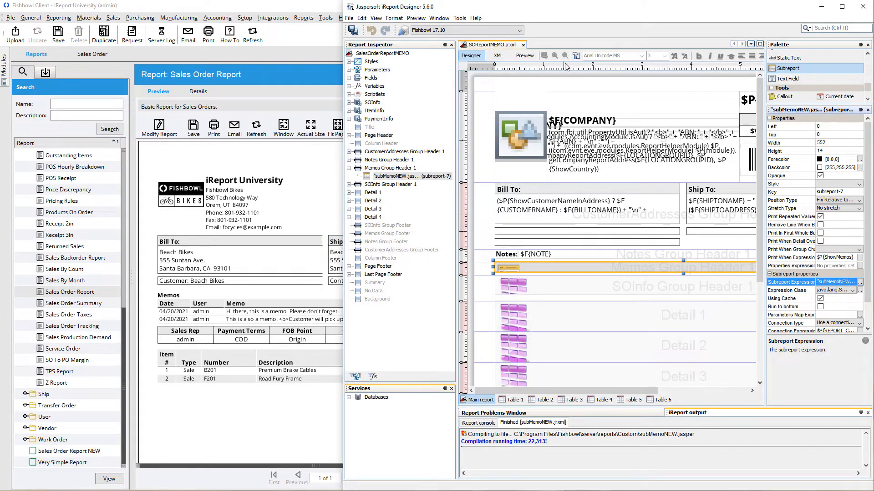
click(575, 56)
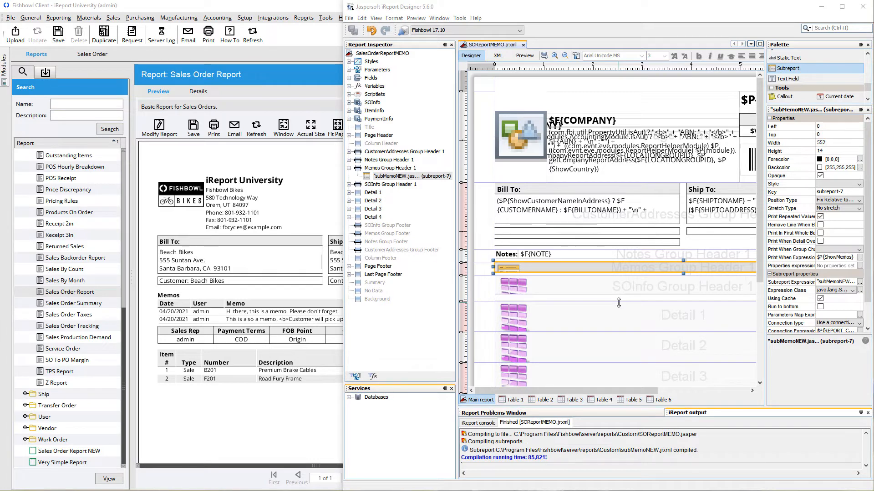
- Open subMemoNEW.jrxml from the Custom folder in File Explorer and return to iReport Designer
key(alt+Tab)
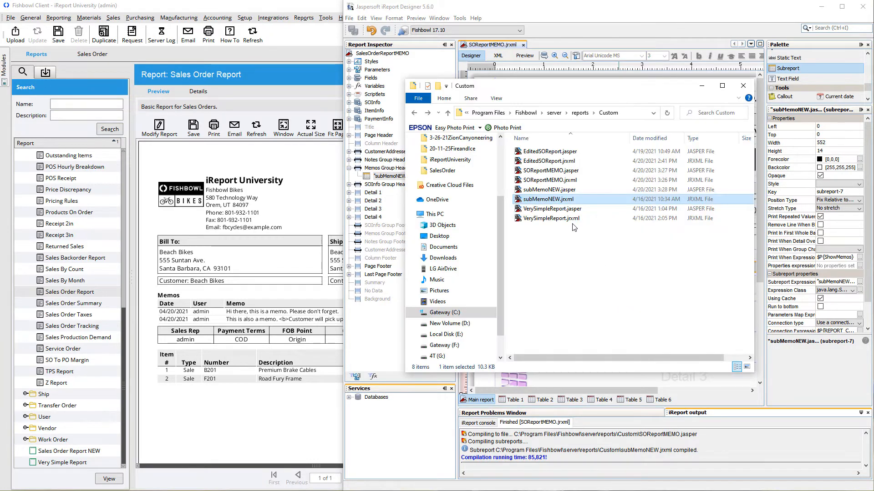
double_click(547, 201)
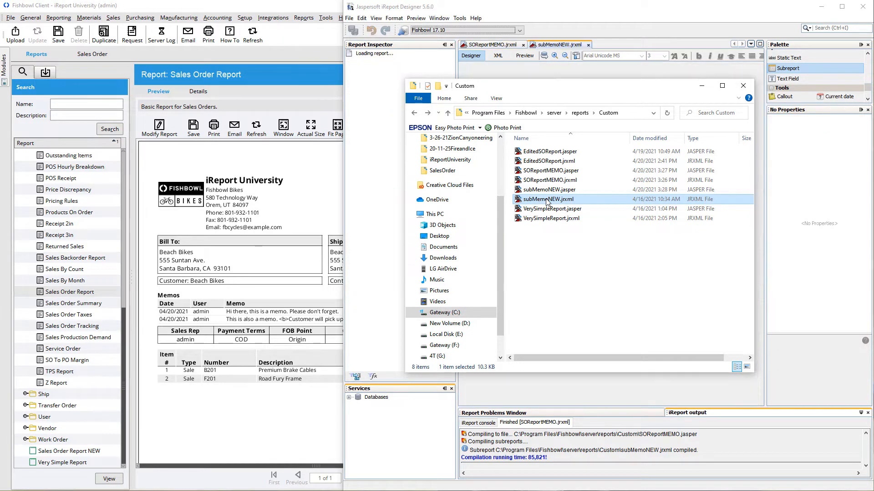
click(714, 25)
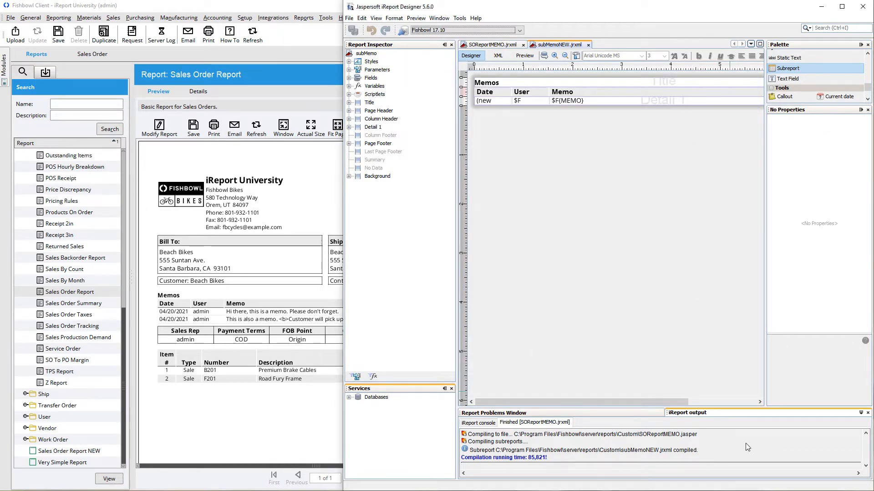
- Set the Markup property of the $F{MEMO} text field in Detail 1 to html and compile the subreport
click(662, 101)
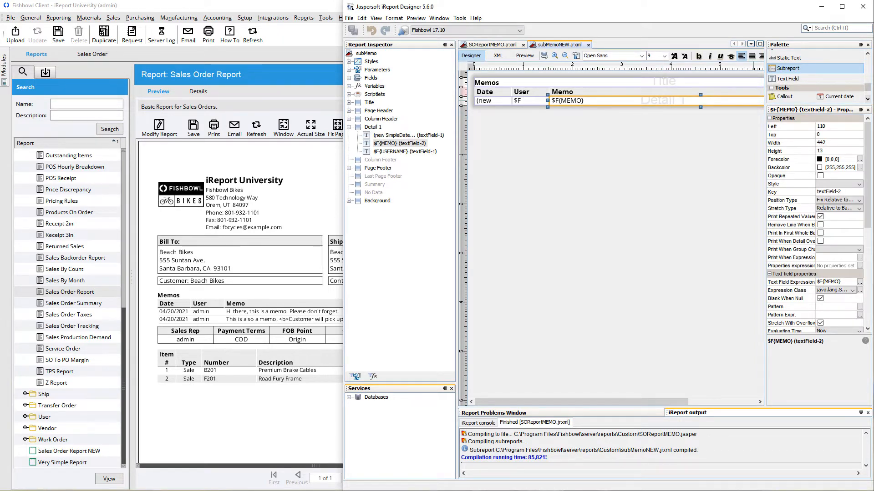
click(860, 45)
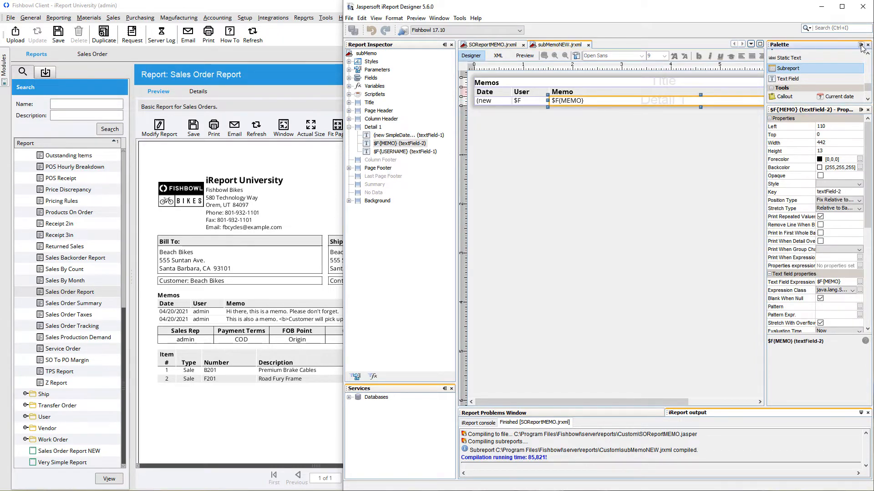
scroll(813, 257, down, 2)
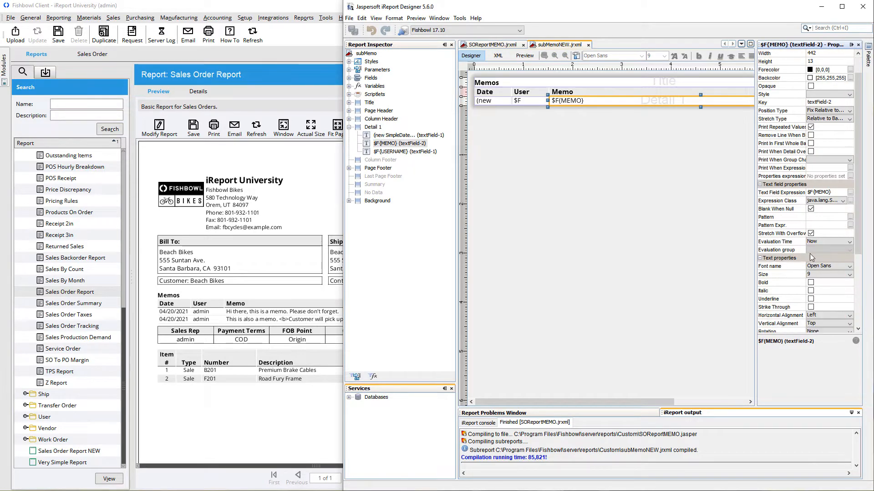
scroll(812, 257, down, 5)
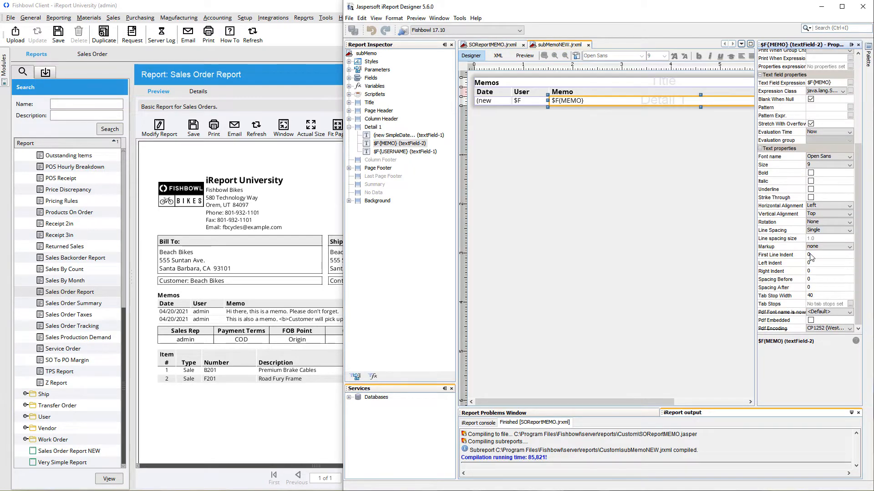
click(850, 247)
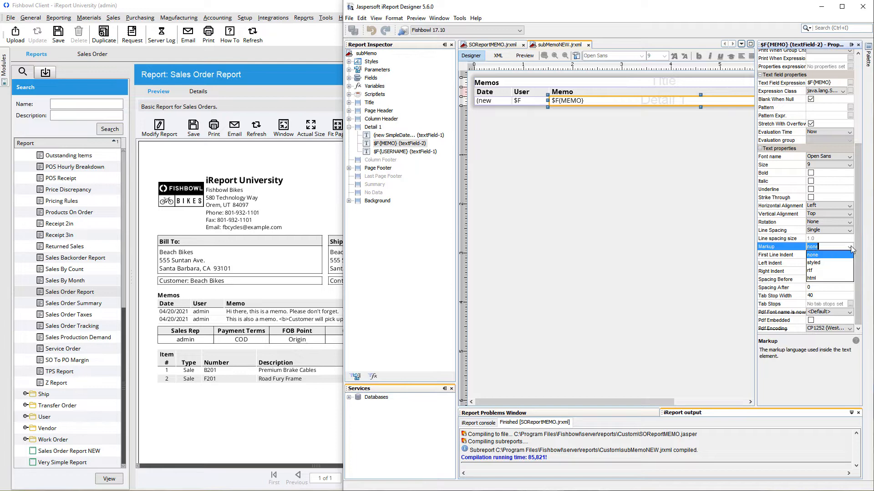
click(822, 279)
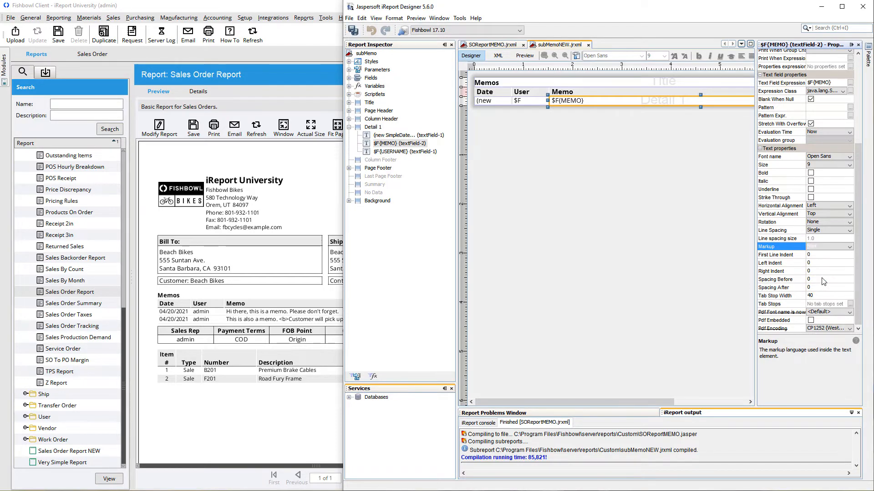
click(577, 56)
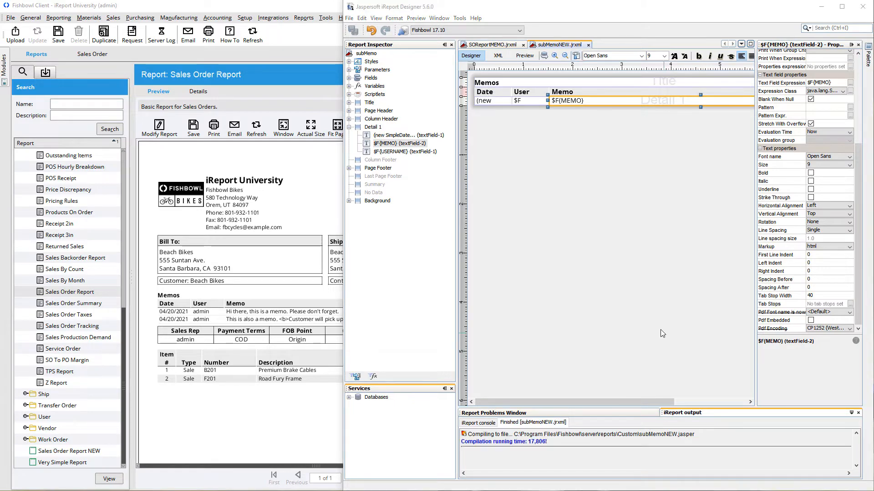
- Switch to the Fishbowl Client and upload SOReportMEMO.jasper from the Custom folder as a new report
click(16, 34)
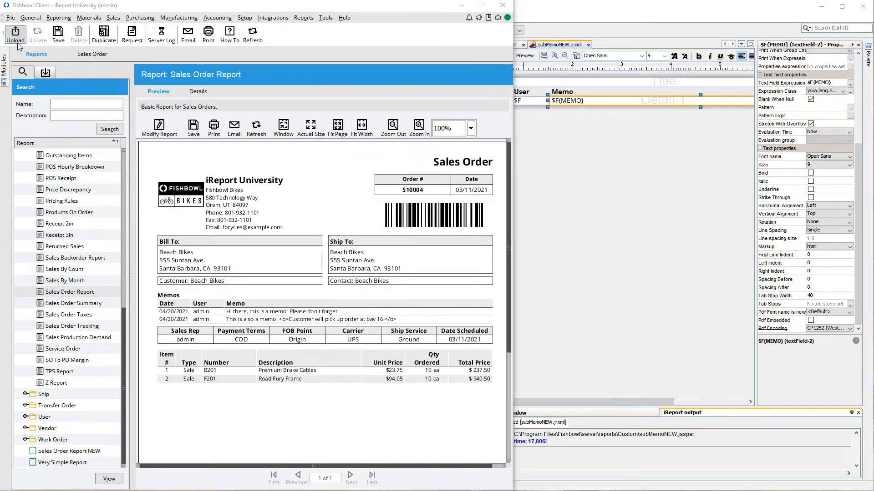
click(413, 184)
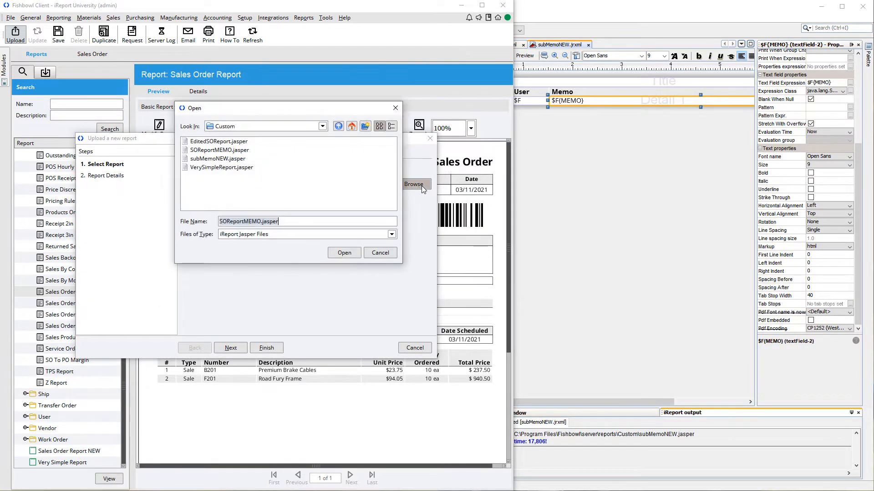
double_click(220, 151)
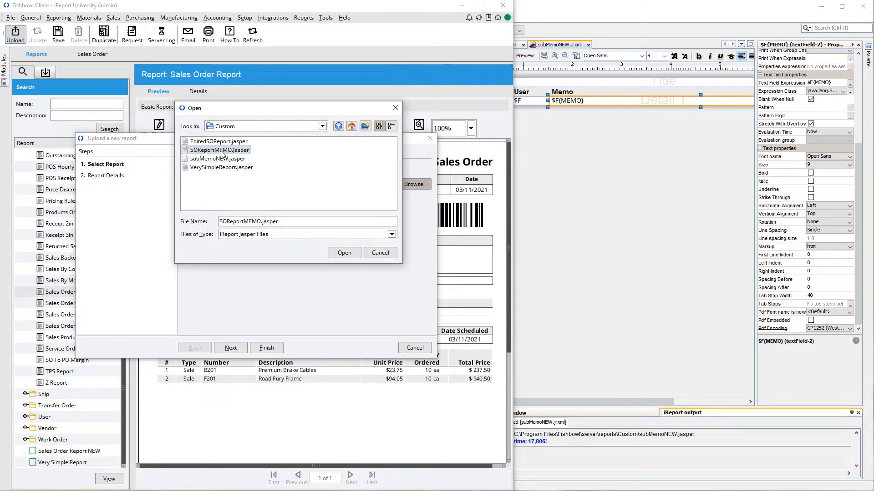
click(267, 347)
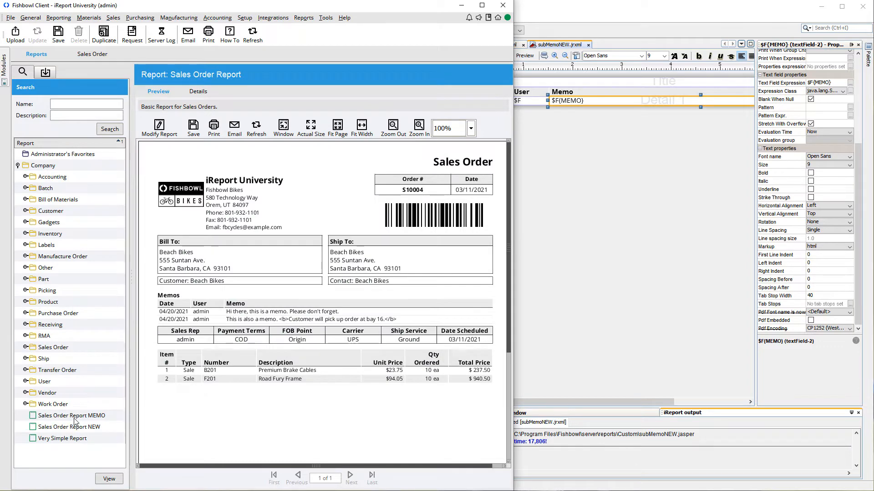
- Open Sales Order Report MEMO and fill its SO Number by picking the Beach Bikes sales order from the search
click(74, 419)
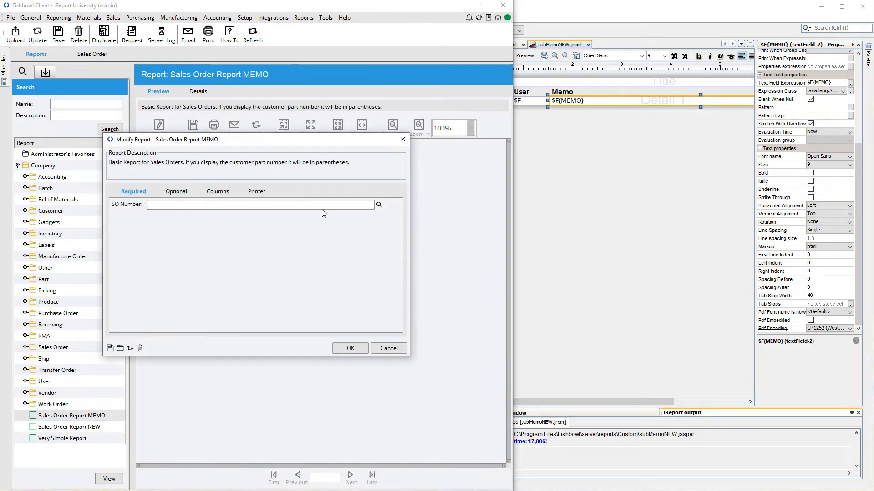
click(378, 205)
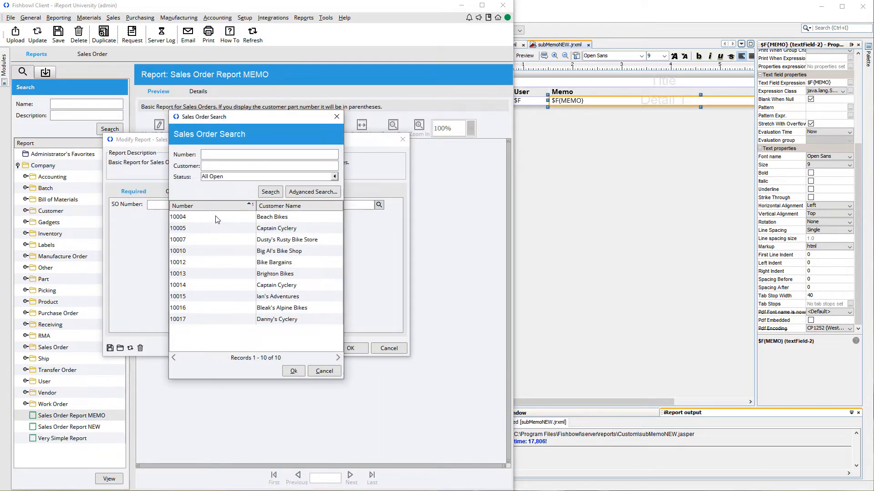
click(216, 220)
double_click(215, 220)
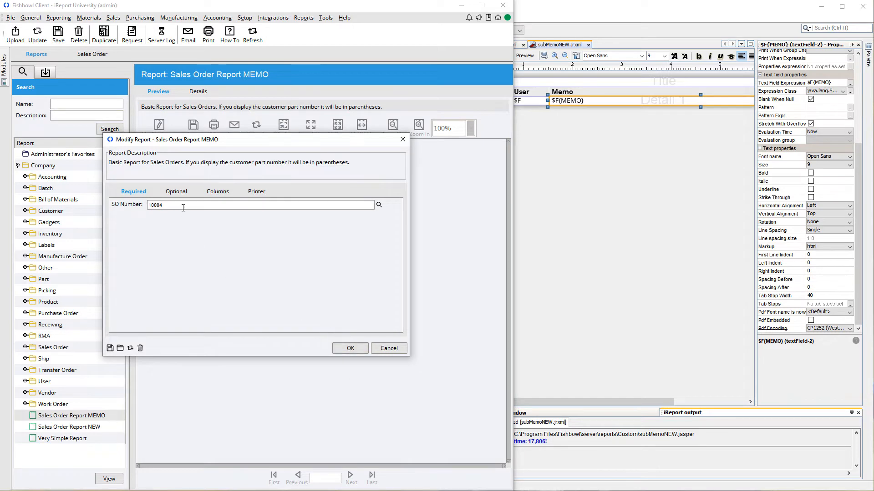
- Enable the optional Show Memos setting for Sales Order Report MEMO and run the report
click(176, 192)
scroll(185, 292, down, 10)
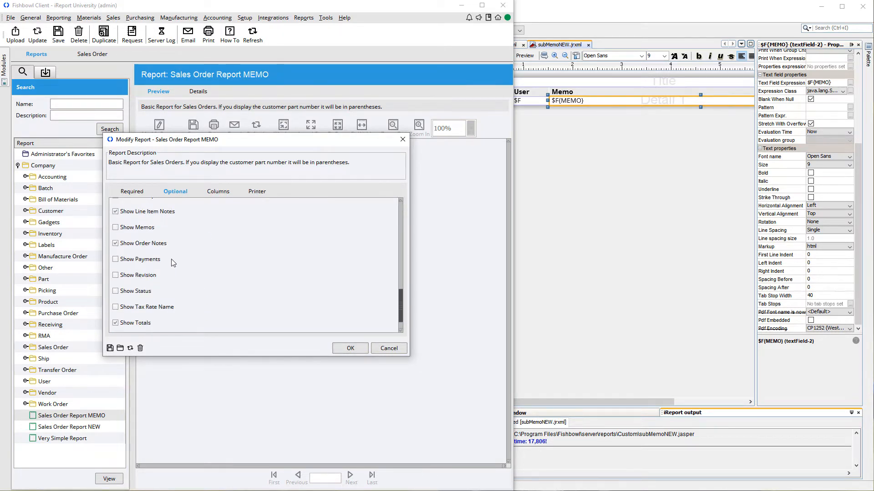
click(116, 204)
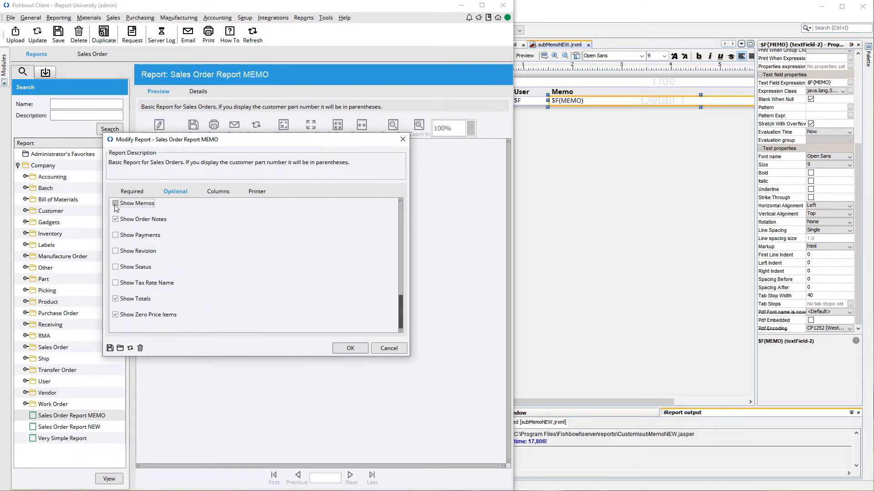
click(342, 351)
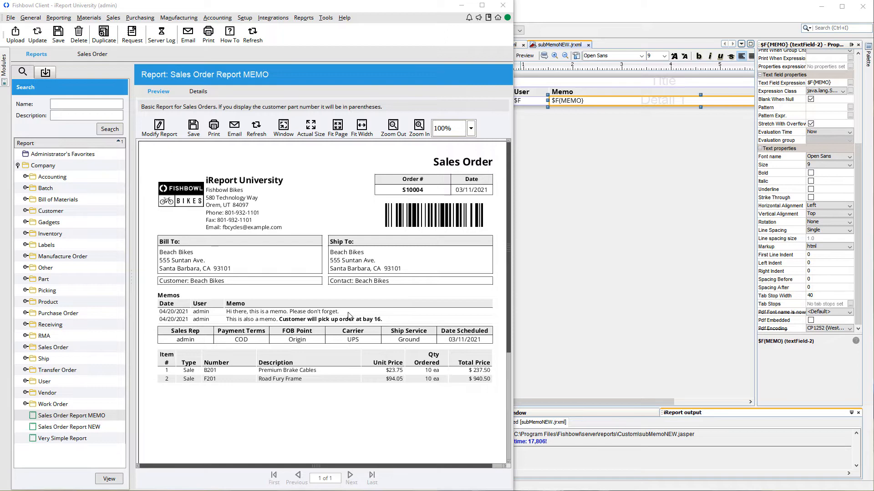
- Switch to iReport Designer and examine the detail, summary and group header bands of SOReportMEMO.jrxml
click(595, 204)
click(494, 46)
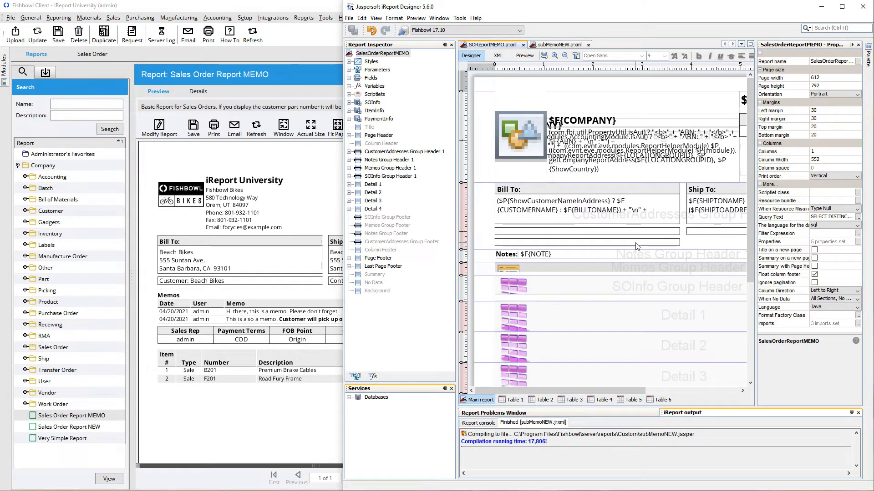
scroll(636, 246, down, 3)
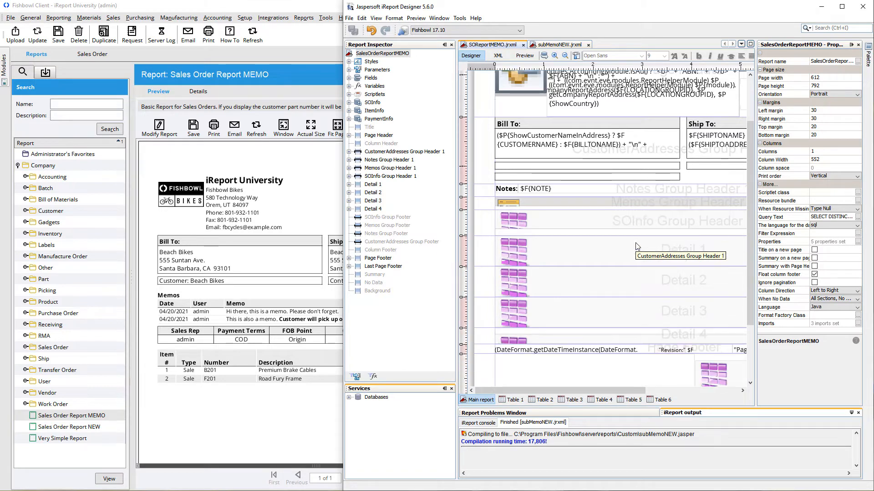
click(604, 250)
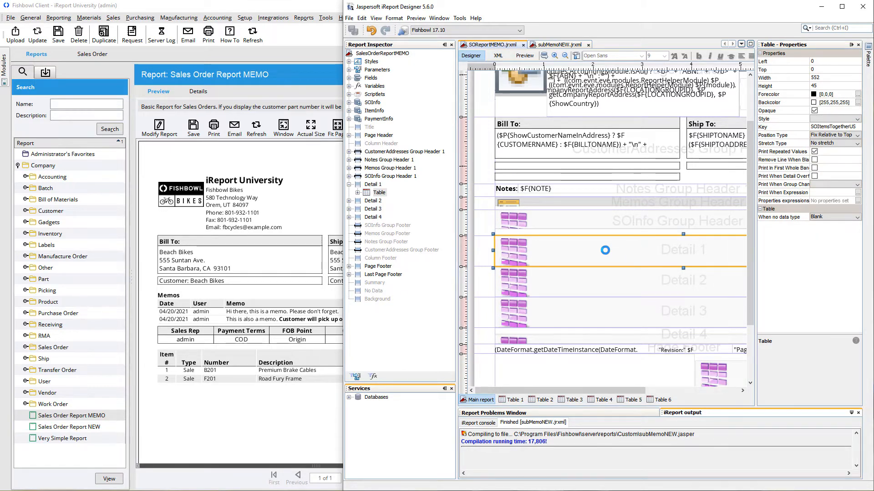
click(373, 285)
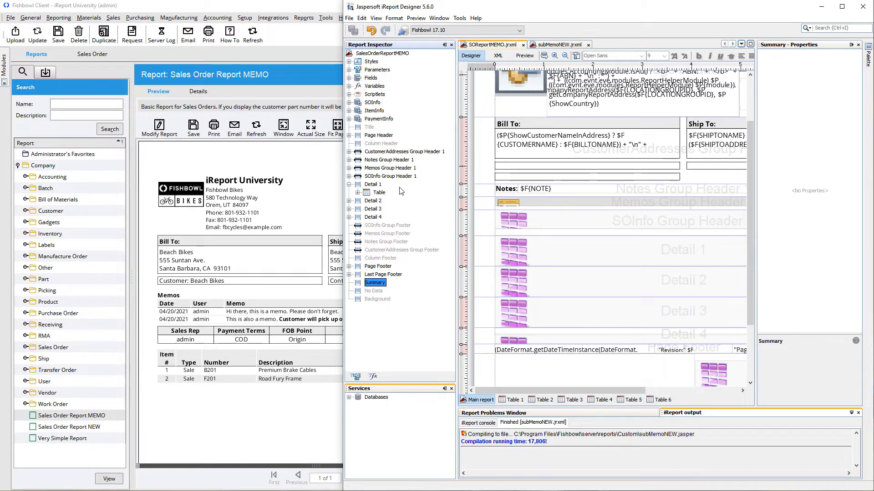
click(394, 162)
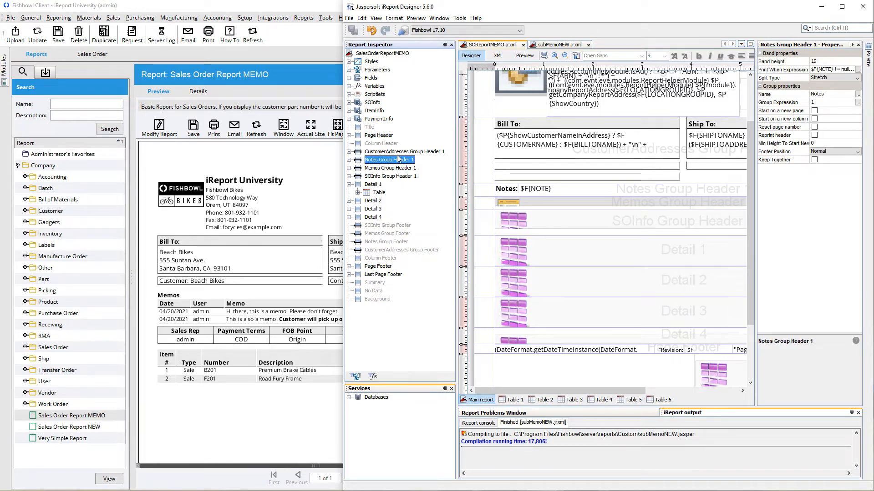
click(394, 177)
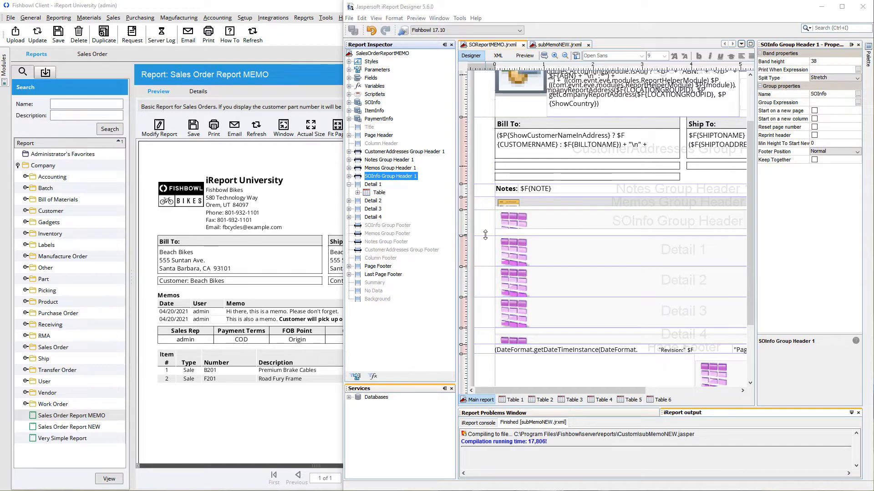
- Switch to the Fishbowl Client and locate the Packing List report under Company > Batch > By Date
double_click(32, 188)
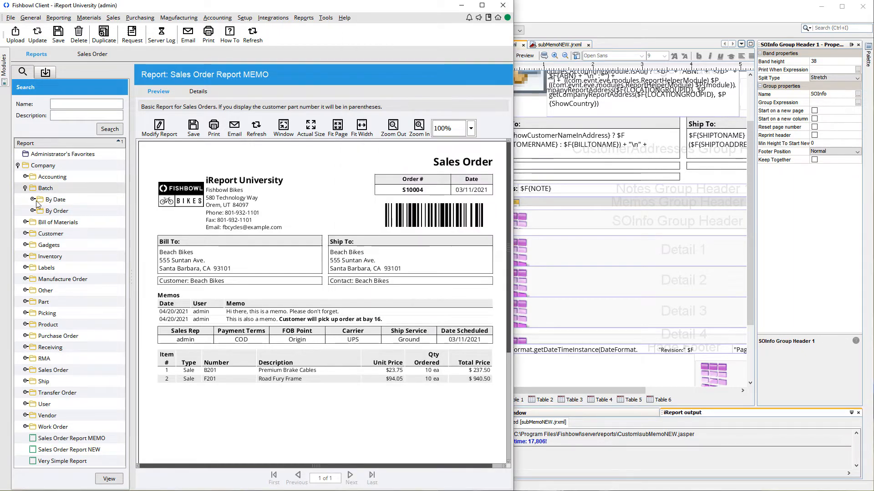
click(33, 200)
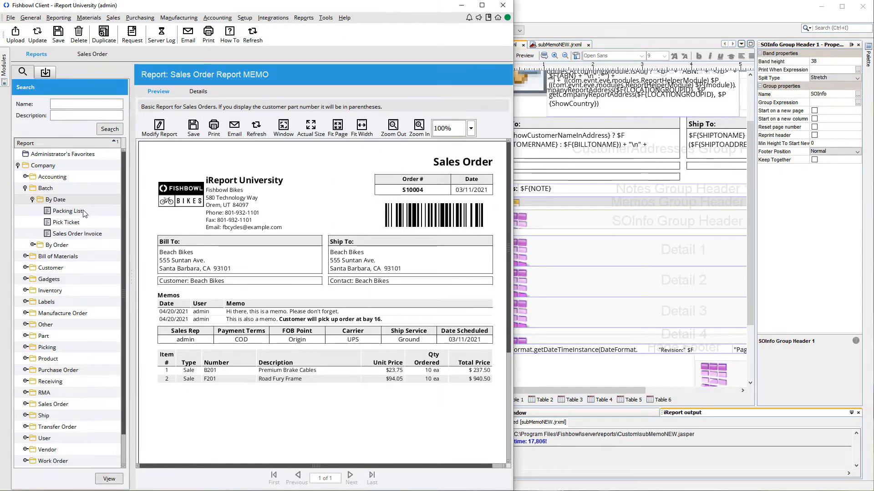
click(84, 212)
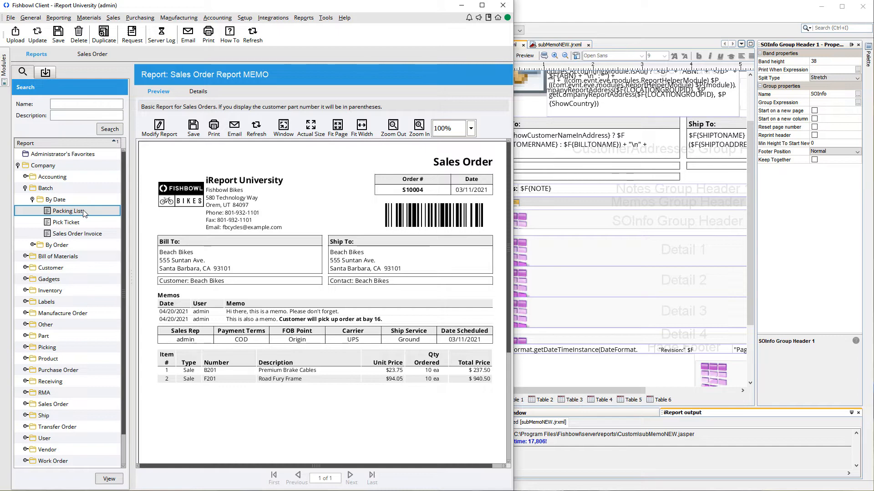
- Copy PackingListByDate.jrxml from the reports folder's Batch\ByDate subfolder into the Custom folder in File Explorer
click(580, 26)
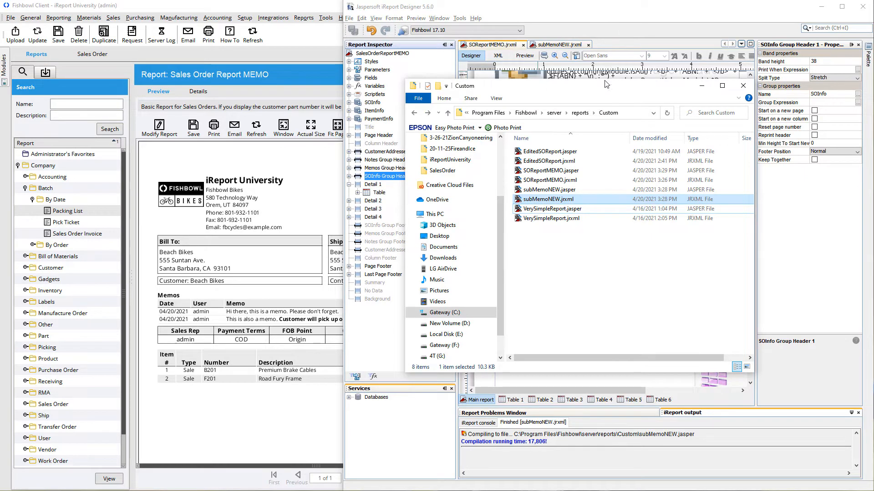
click(581, 114)
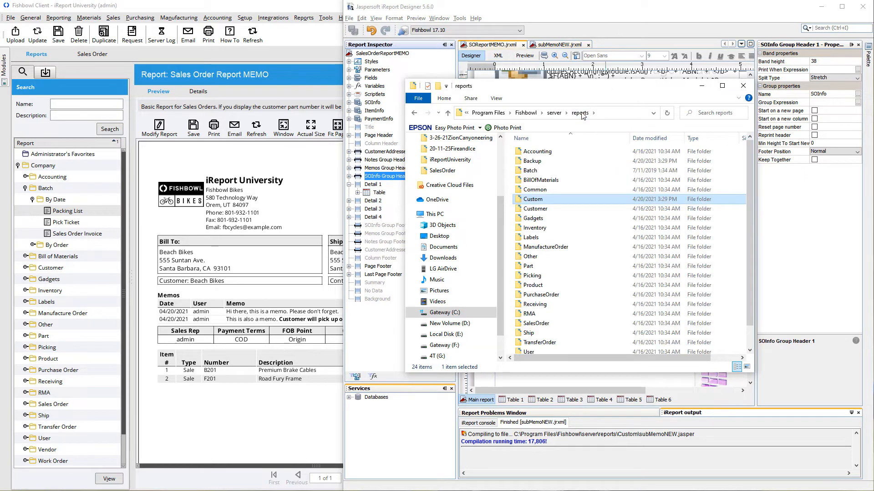
double_click(531, 170)
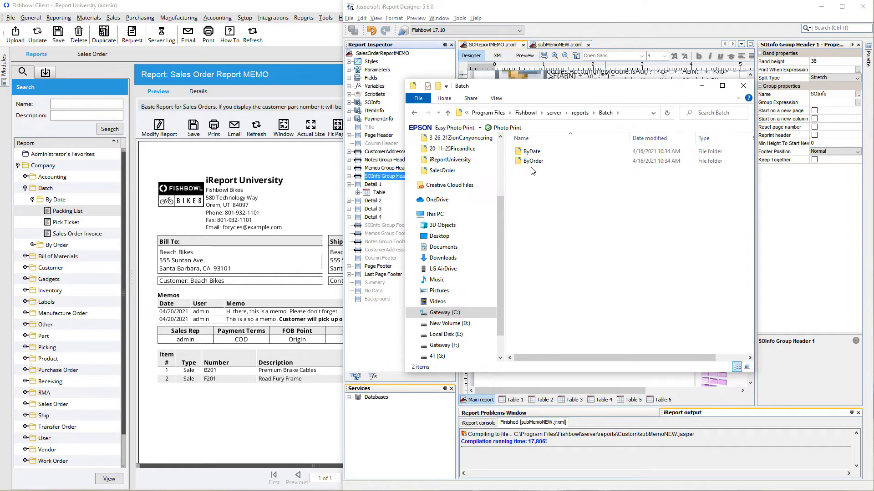
double_click(532, 155)
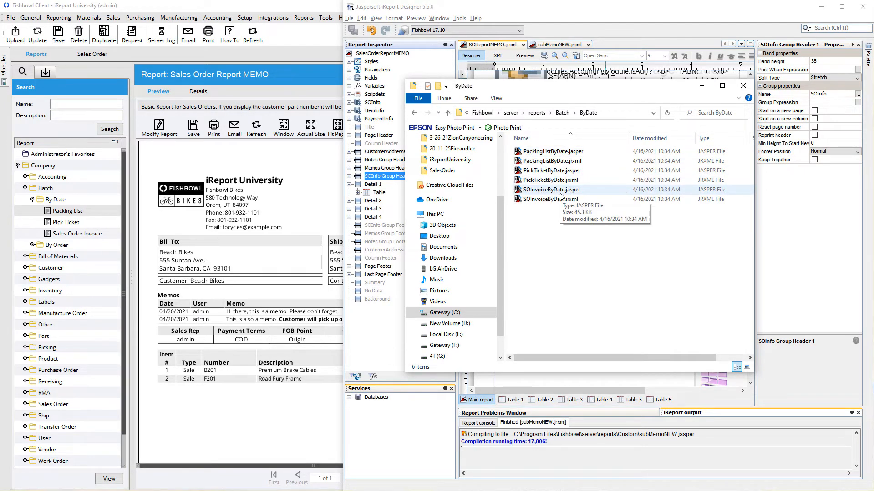
click(560, 162)
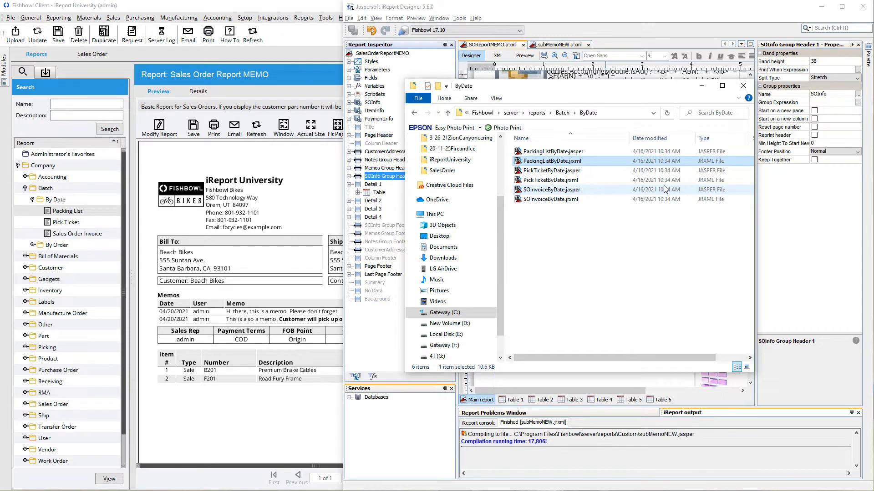
click(413, 116)
click(414, 115)
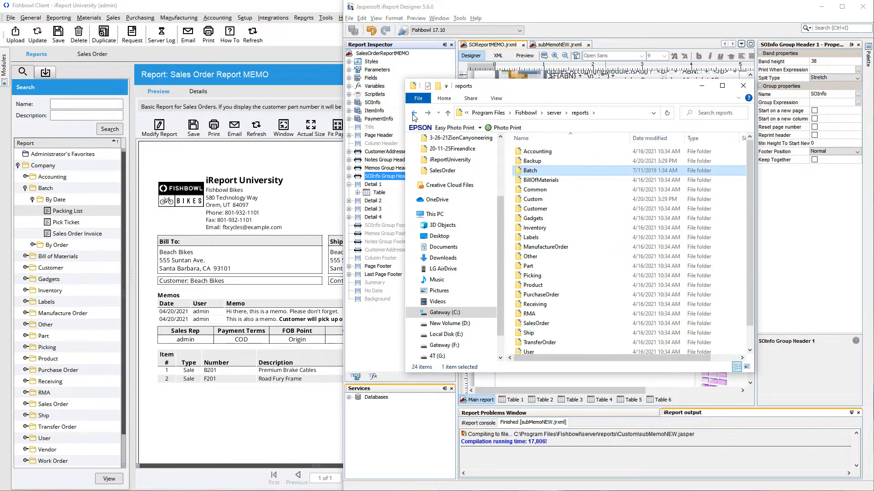
click(414, 115)
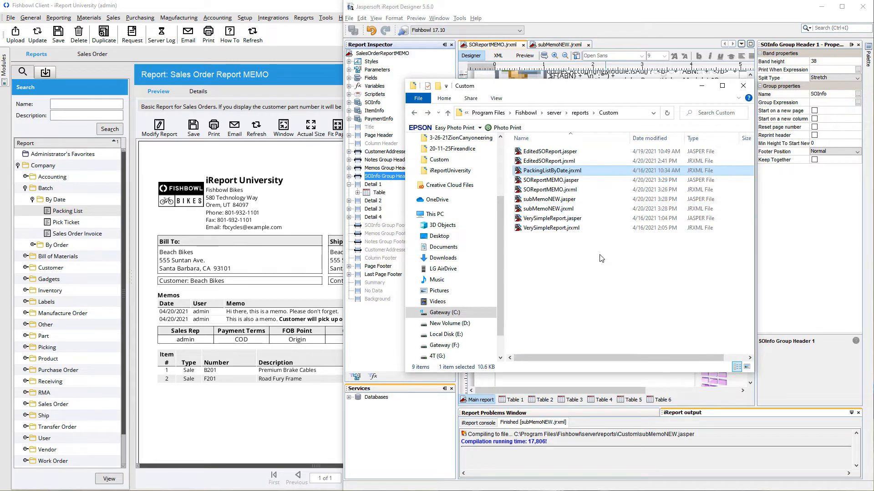
- Rename the copied PackingListByDate.jrxml in the Custom folder as ShippingInvoiceByDate.jrxml
click(545, 172)
key(End)
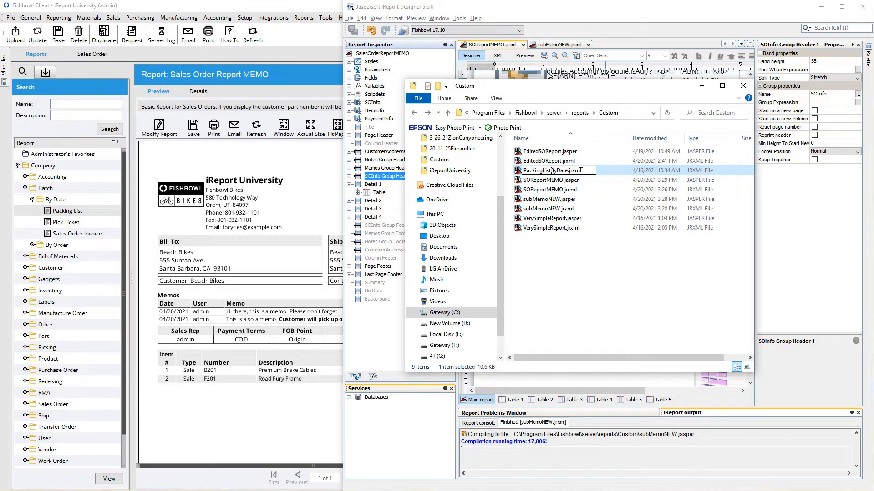
key(Left)
key(Left)
key(Left)
key(Left)
key(Left)
key(Left)
key(Left)
key(Left)
key(Left)
key(Left)
key(Left)
key(Left)
key(BackSpace)
key(BackSpace)
key(BackSpace)
key(BackSpace)
key(BackSpace)
key(BackSpace)
key(BackSpace)
key(BackSpace)
key(BackSpace)
key(BackSpace)
key(BackSpace)
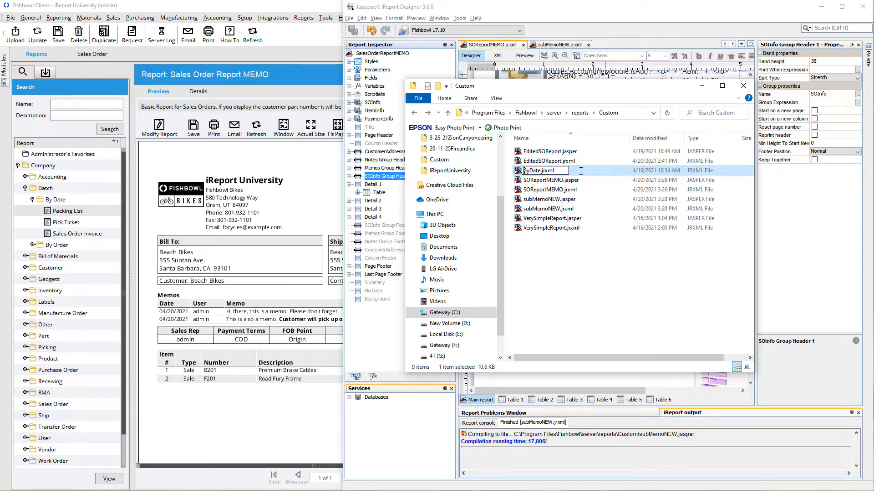
text(Shipping)
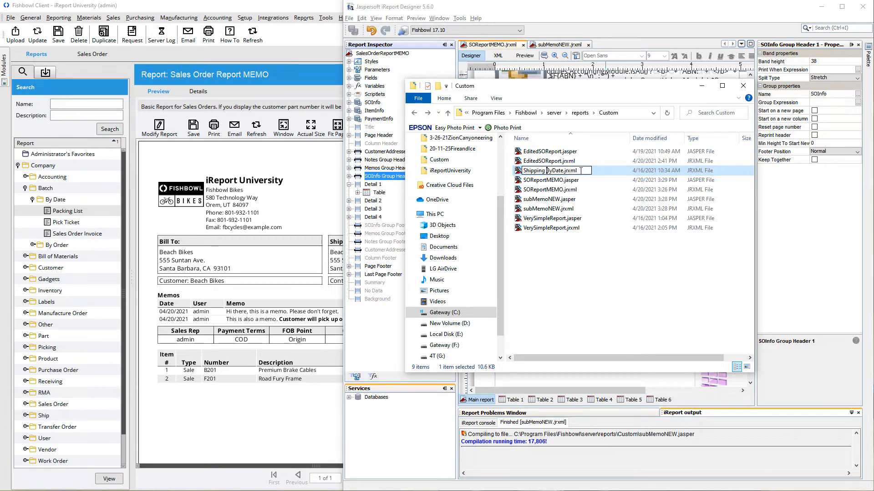
text(Invoice)
key(Return)
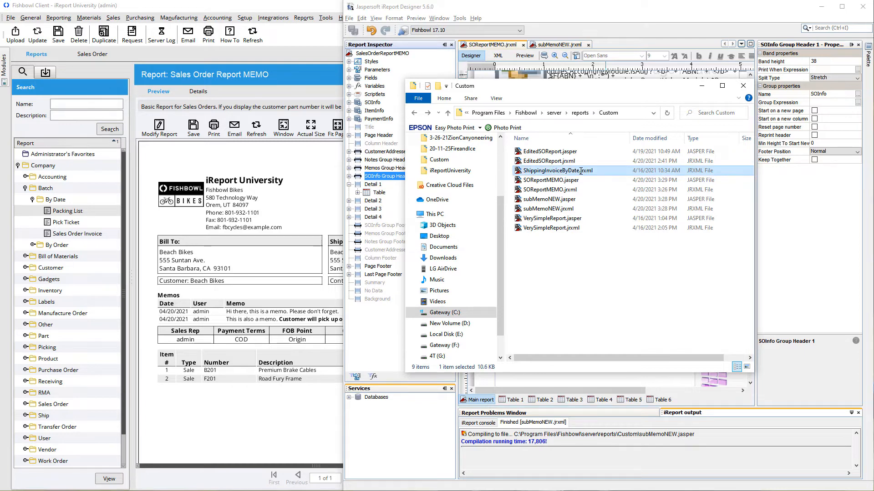
- Open ShippingInvoiceByDate.jrxml in iReport Designer and set its report name to ShippingInvoiceByDate
double_click(580, 171)
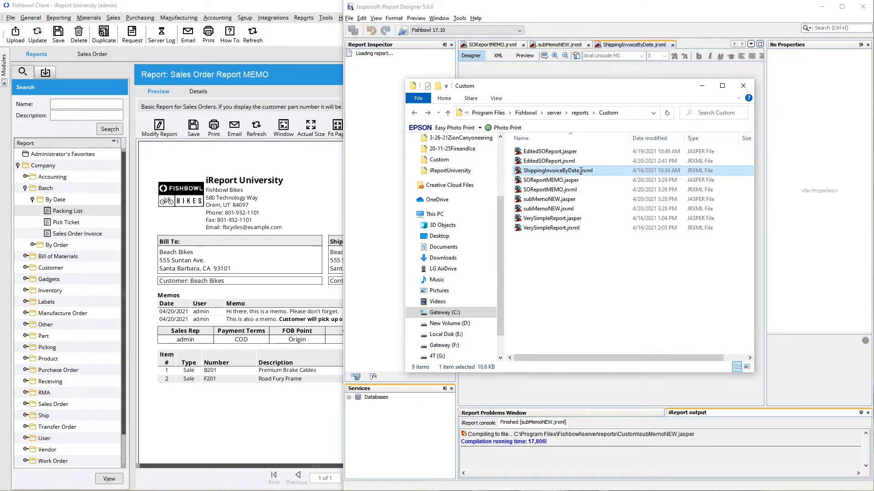
click(693, 75)
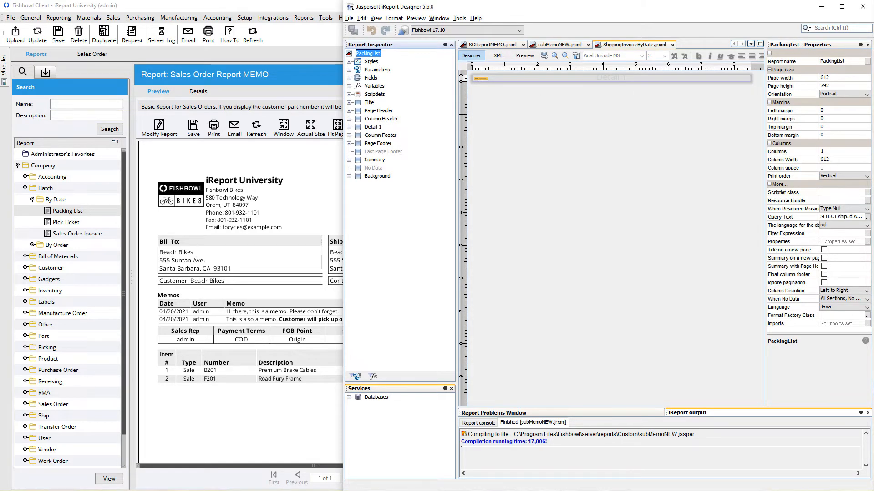
click(850, 64)
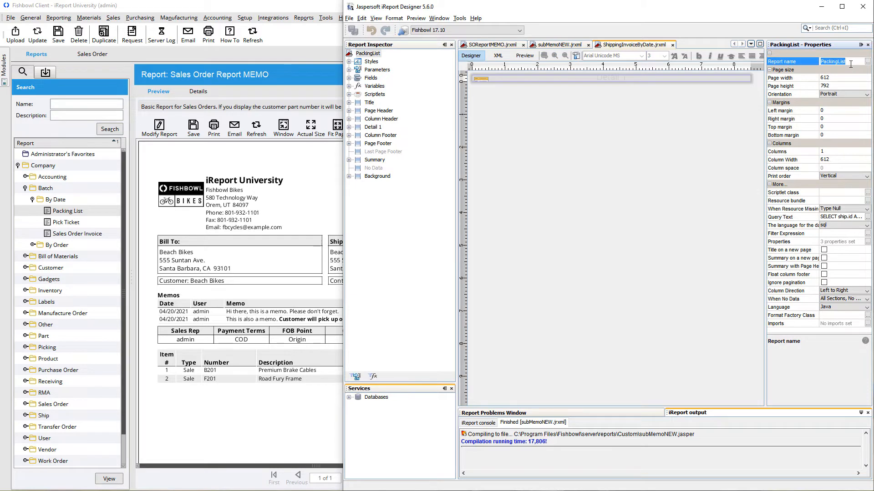
text(ShippingInvoiceByDate)
key(Return)
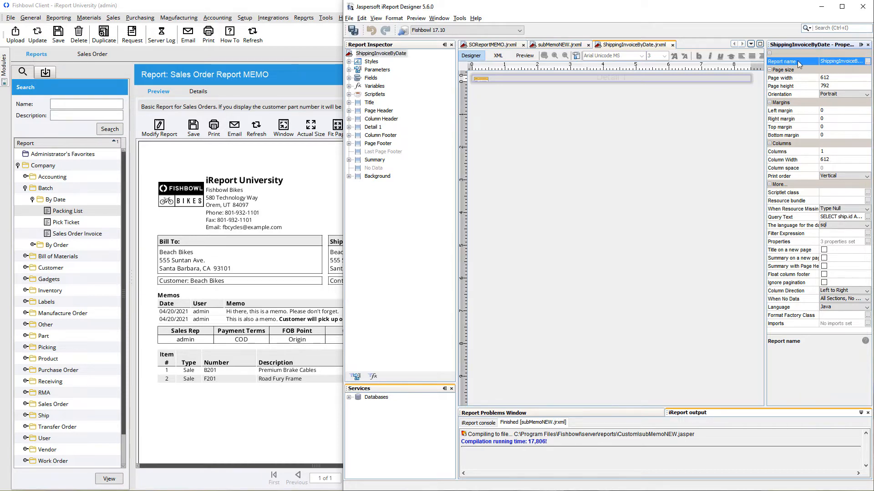
- Examine the report query's selected ship ID, status condition and date range filter, leaving the query unmodified
click(544, 55)
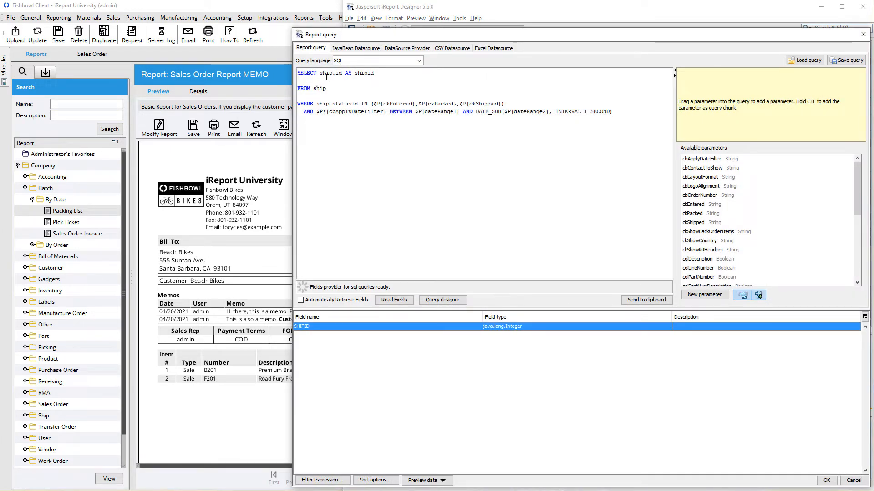
drag(329, 73, 342, 73)
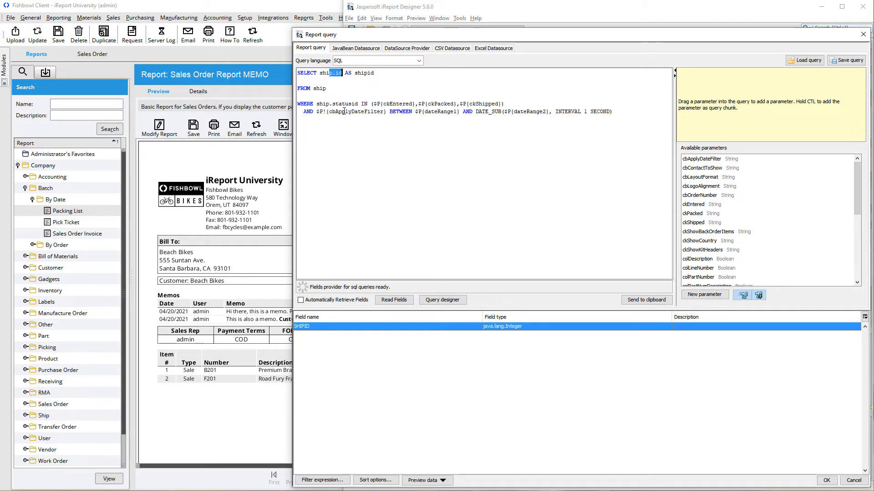
drag(345, 103, 502, 103)
drag(612, 111, 339, 112)
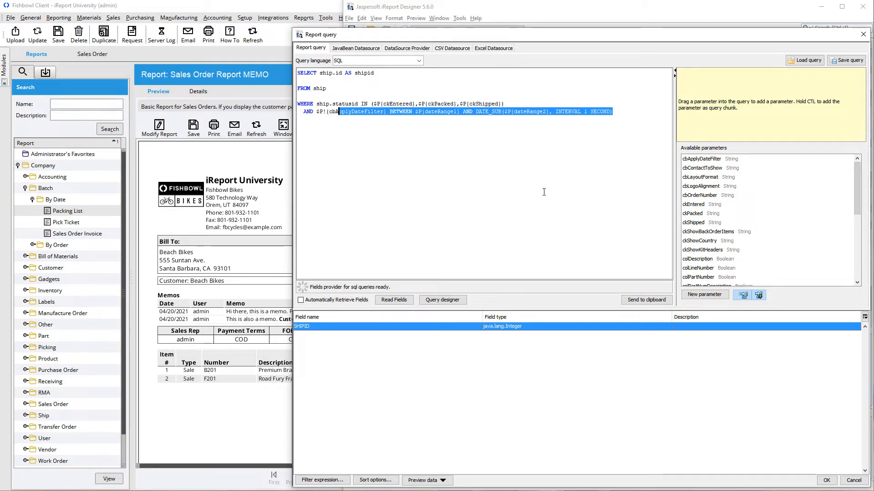
click(853, 481)
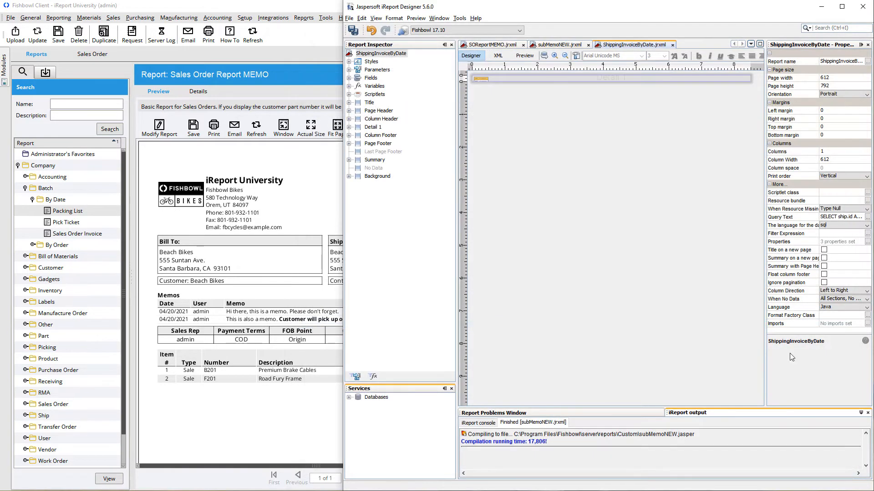
- Set the Subreport Expression of the subreport in Detail 1 to "ShipInvoiceBatch.jasper"
click(618, 78)
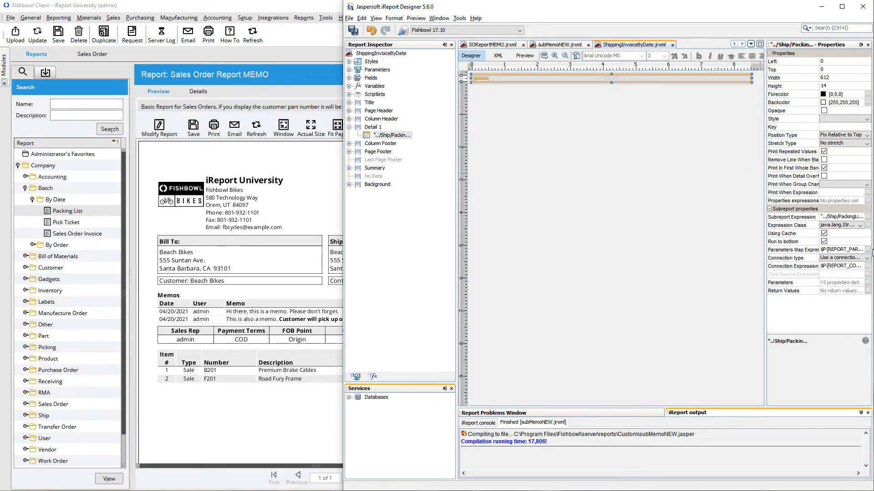
click(868, 218)
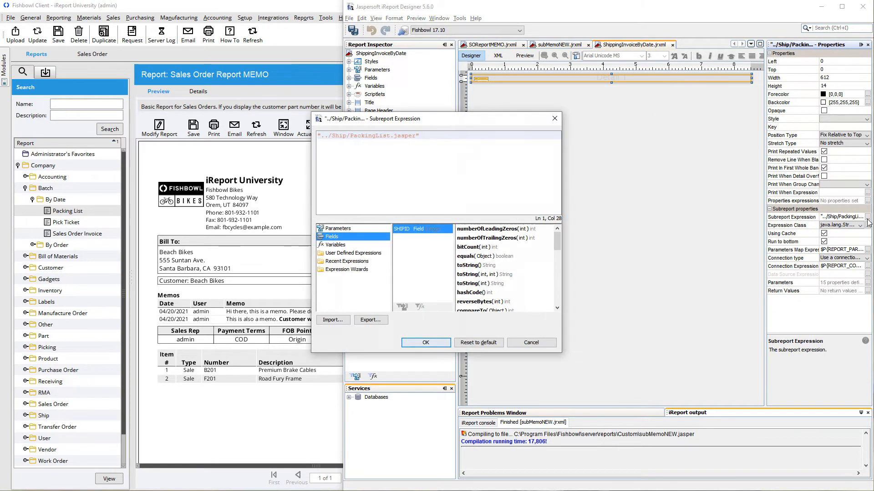
key(Left)
key(Left)
key(Left)
key(Left)
key(Left)
key(Left)
key(Left)
key(Left)
key(BackSpace)
key(BackSpace)
key(BackSpace)
key(BackSpace)
key(BackSpace)
key(BackSpace)
key(BackSpace)
key(BackSpace)
key(BackSpace)
key(BackSpace)
key(BackSpace)
key(BackSpace)
key(BackSpace)
key(BackSpace)
key(BackSpace)
key(BackSpace)
key(BackSpace)
key(BackSpace)
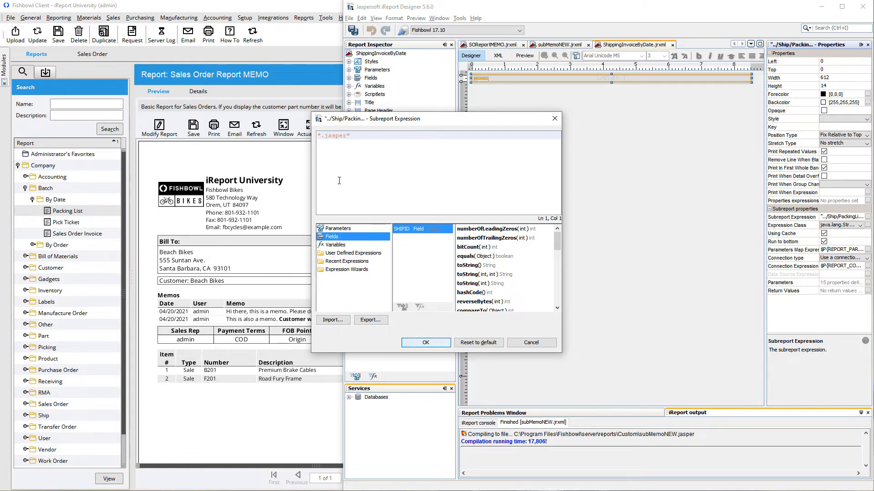
text(ShipInvoiceBatch)
click(436, 344)
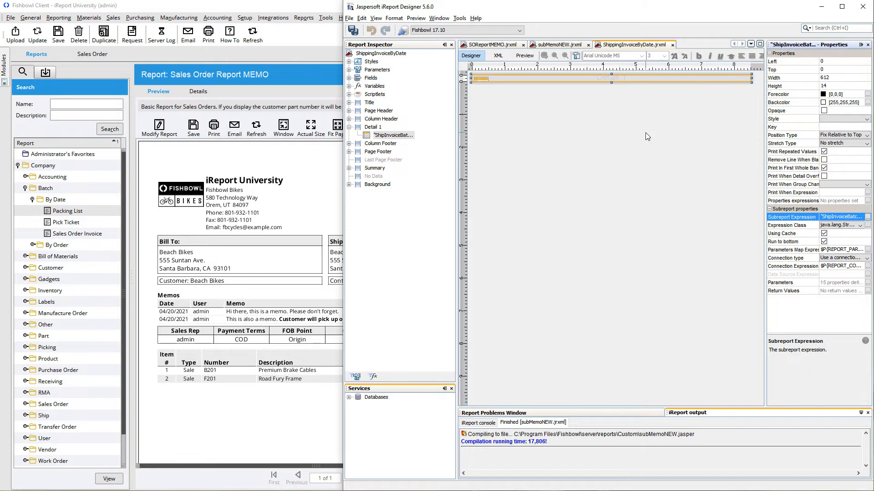
- In File Explorer, copy ShippingInvoice.jrxml from the Ship reports folder into the Custom reports folder
key(alt+Tab)
click(580, 113)
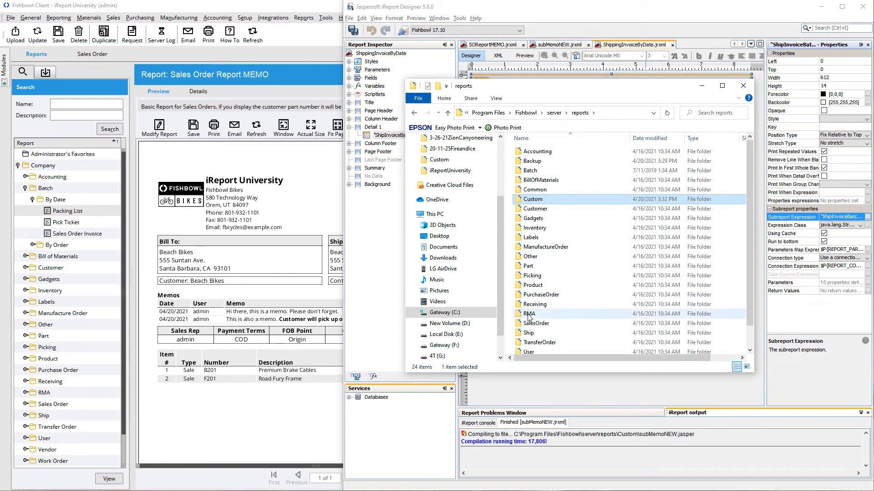
double_click(529, 333)
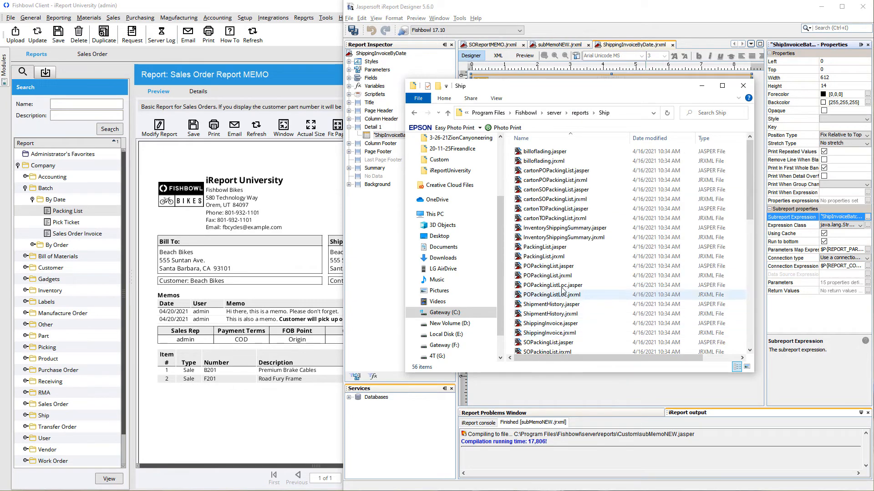
scroll(564, 287, down, 3)
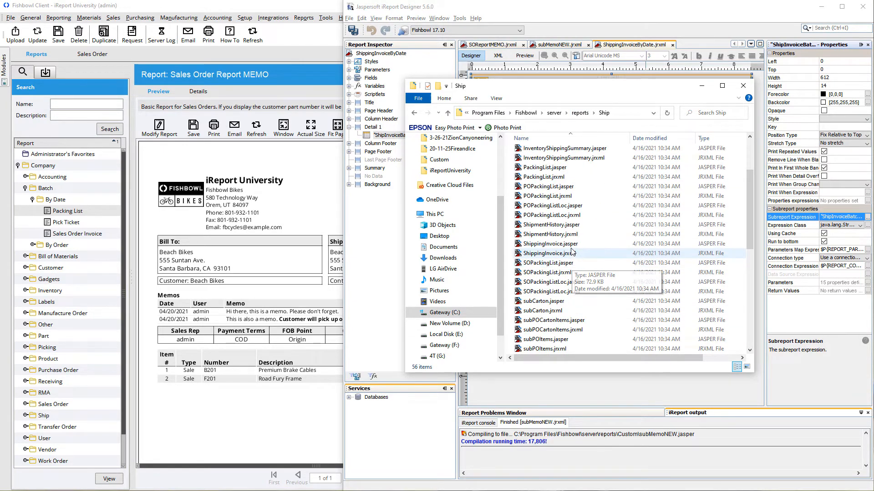
scroll(564, 291, down, 3)
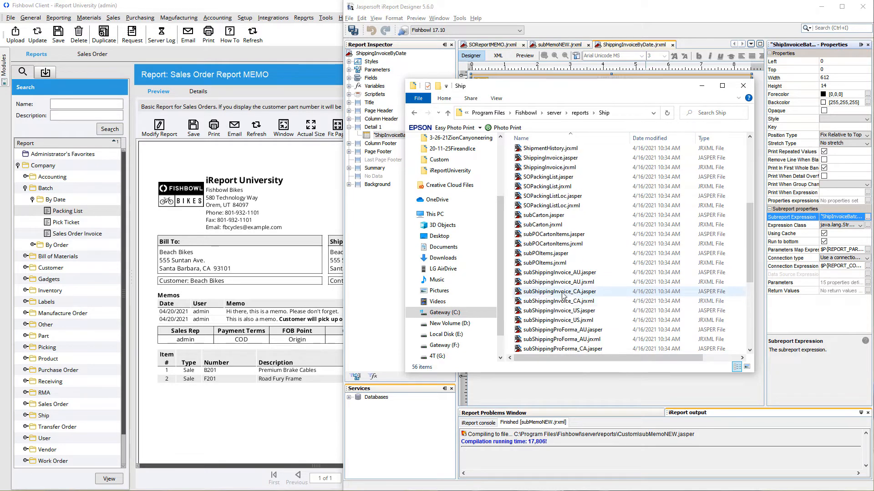
click(557, 273)
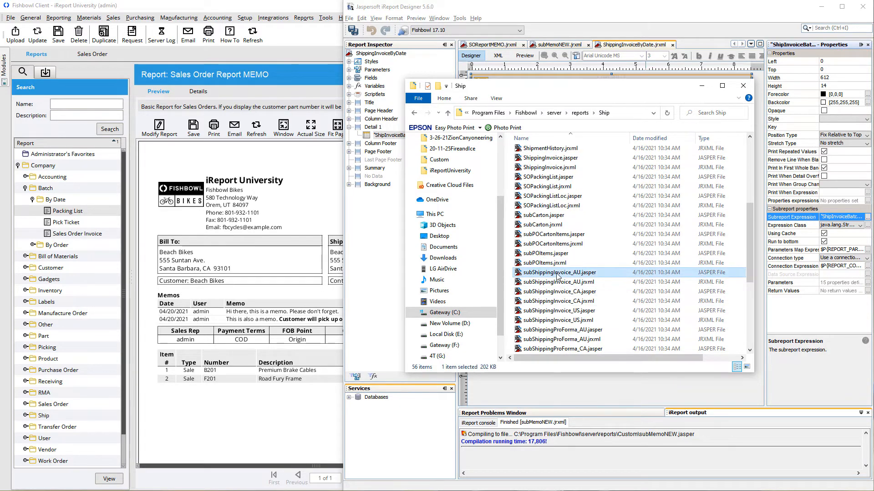
scroll(561, 291, down, 2)
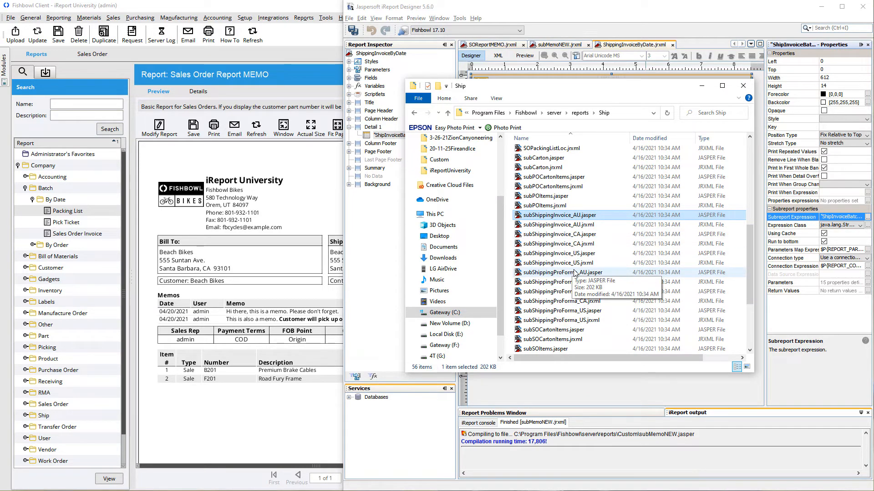
click(547, 333)
scroll(548, 334, down, 2)
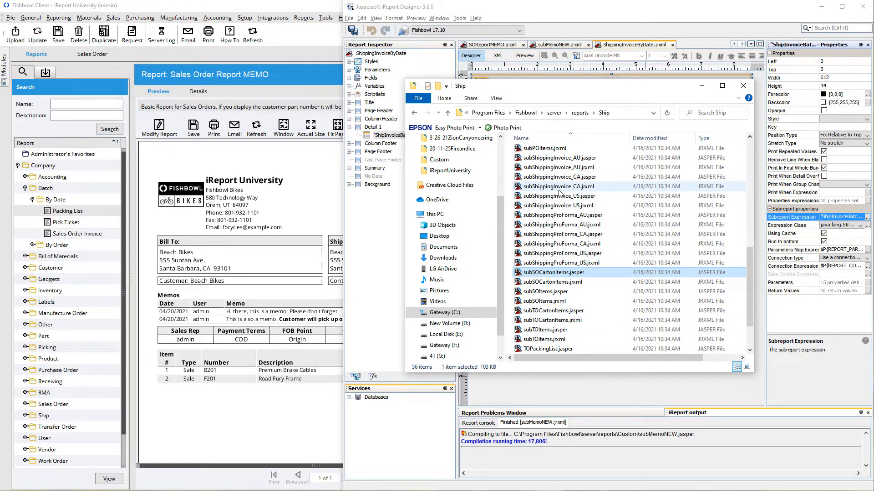
scroll(560, 194, up, 4)
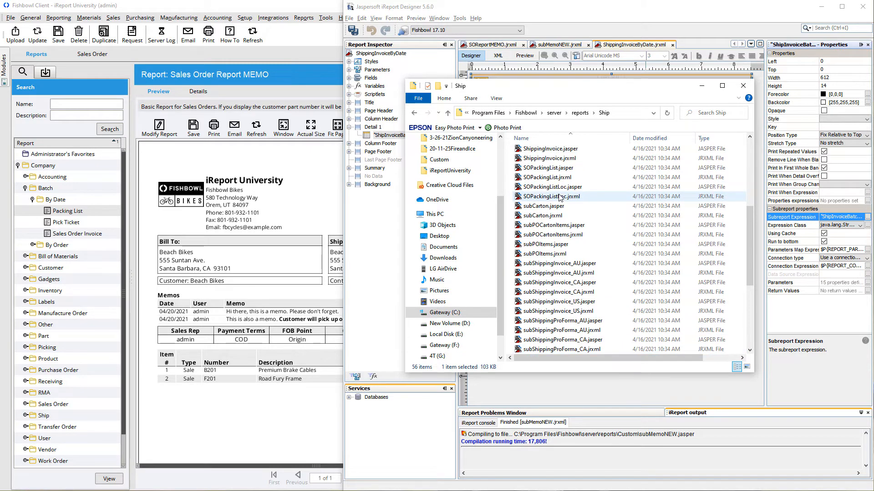
scroll(559, 196, up, 1)
click(559, 187)
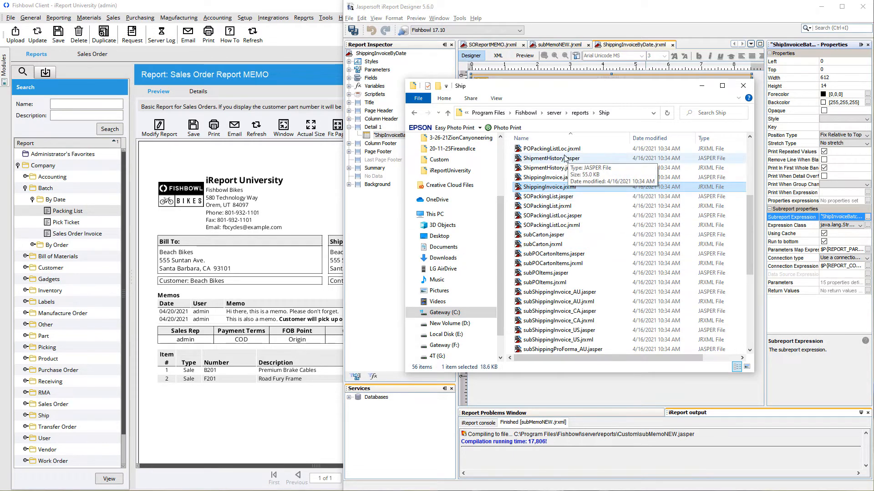
click(414, 115)
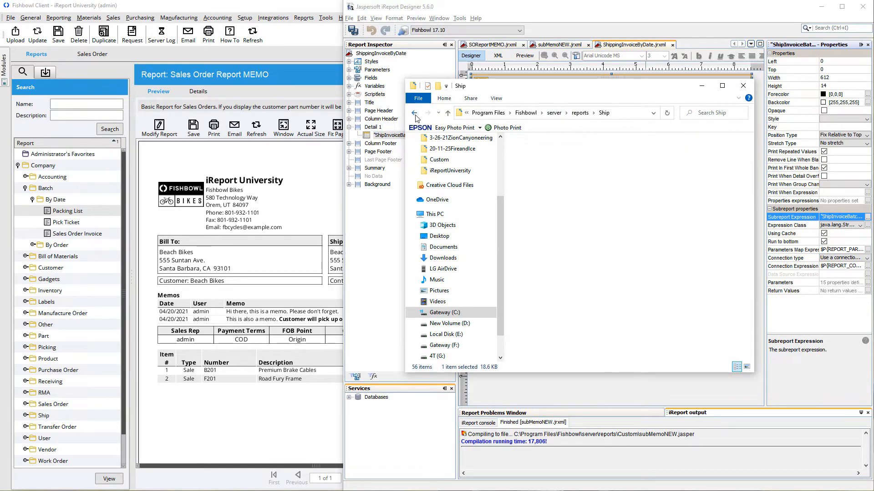
key(ctrl+v)
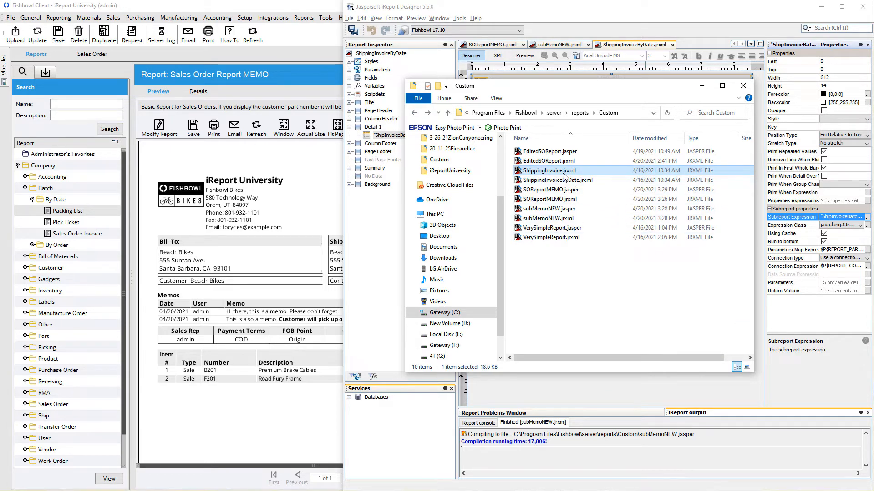
- Rename the copied ShippingInvoice.jrxml in the Custom folder as ShippingInvoiceBatch.jrxml
click(564, 171)
click(563, 171)
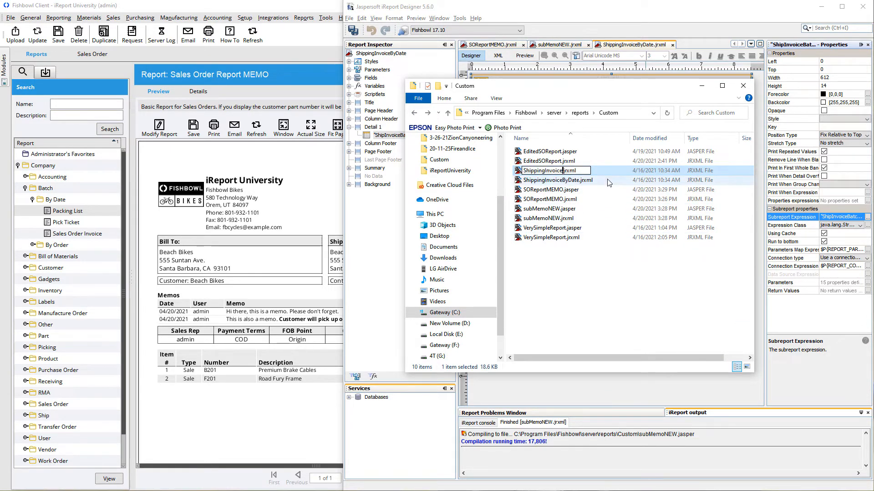
text(Batvh)
key(BackSpace)
key(BackSpace)
text(ch)
key(Return)
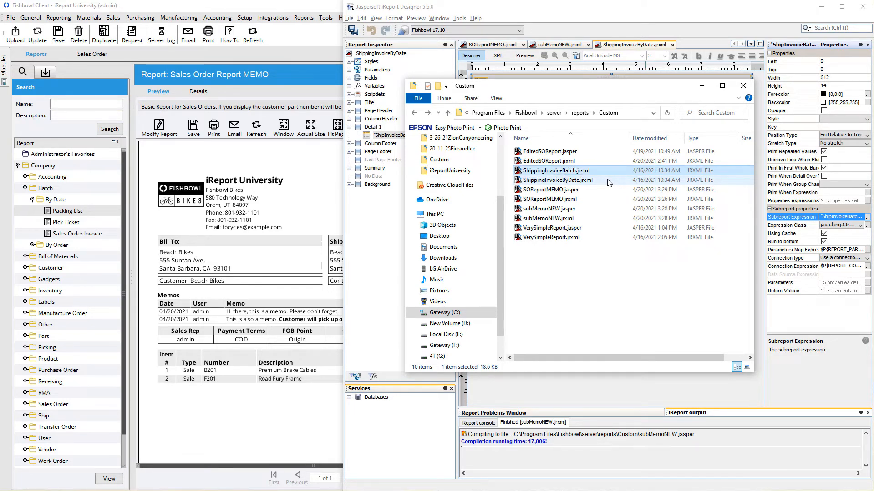
- Open ShippingInvoiceBatch.jrxml in iReport Designer and close the subMemoNEW.jrxml and SOReportMEMO.jrxml reports
double_click(579, 180)
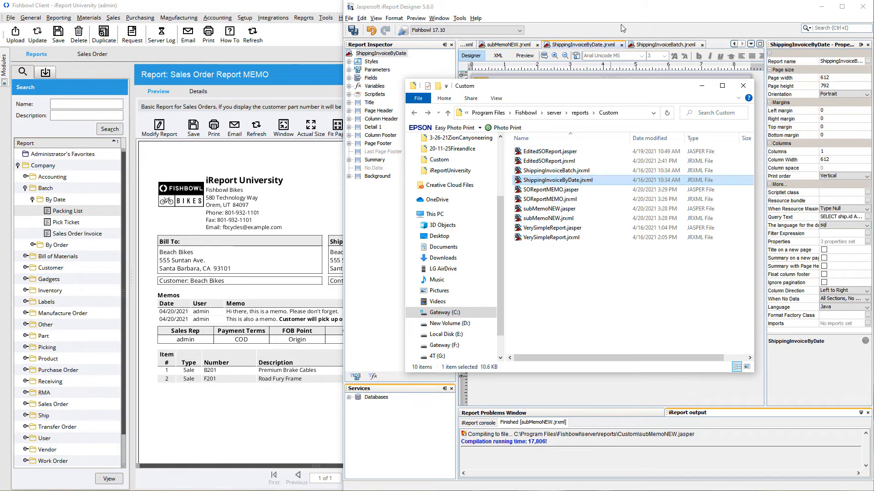
click(622, 29)
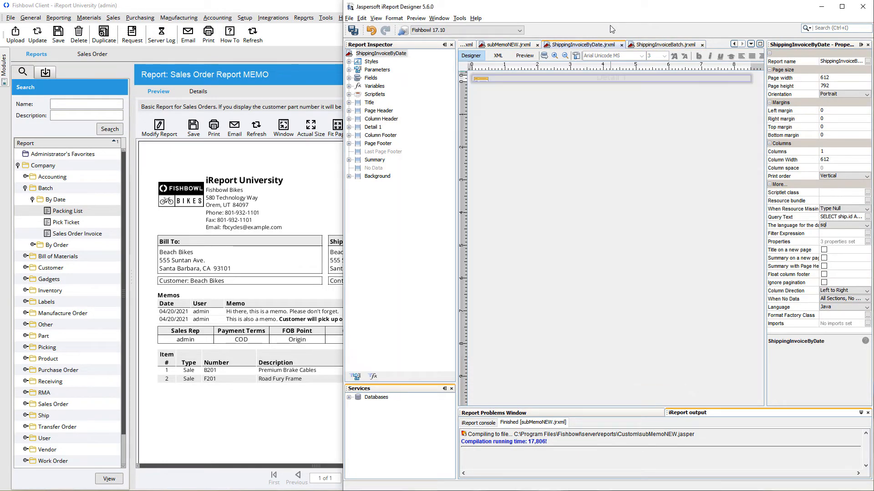
click(538, 45)
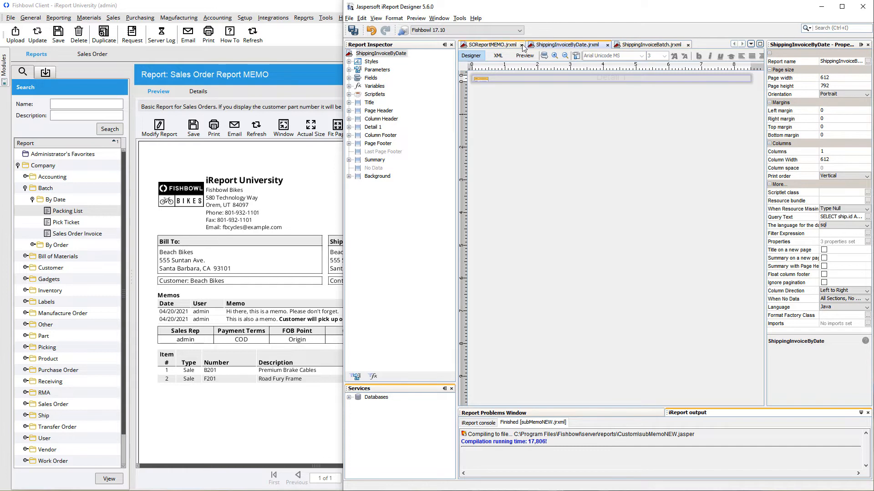
click(522, 45)
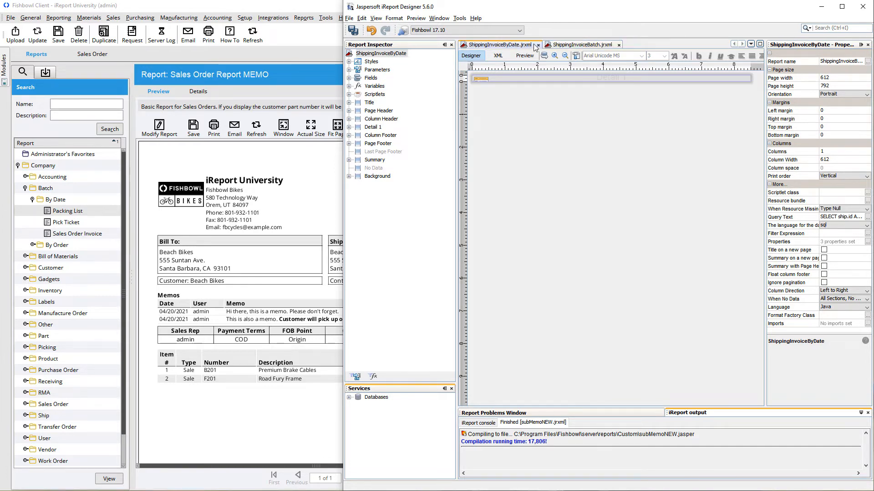
- Set the report name of ShippingInvoiceBatch.jrxml to ShippingInvoiceBatch
click(592, 45)
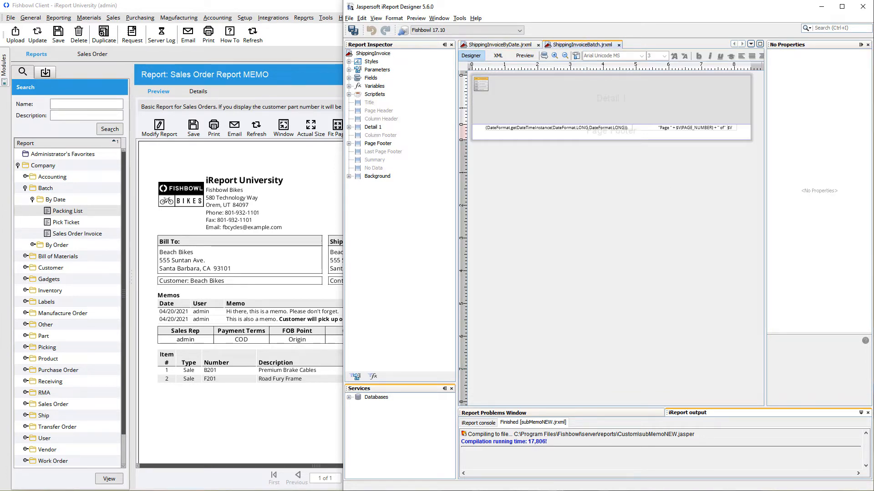
click(373, 53)
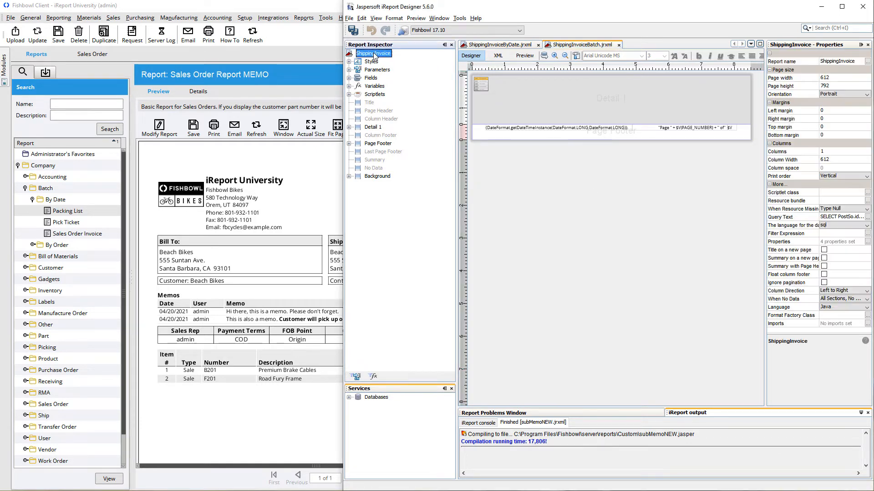
click(859, 62)
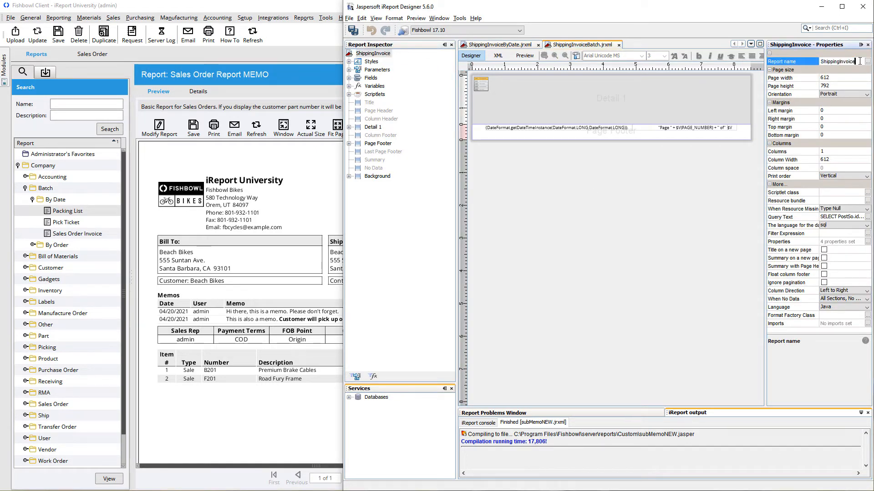
text(Batch)
key(Return)
- Expand the parameters of ShippingInvoiceByDate.jrxml and examine the date range and date filter parameters
click(515, 45)
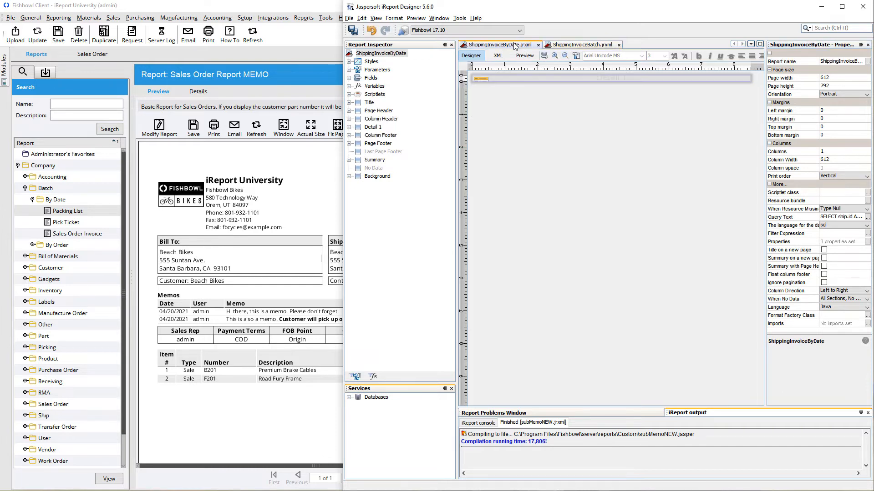
click(394, 54)
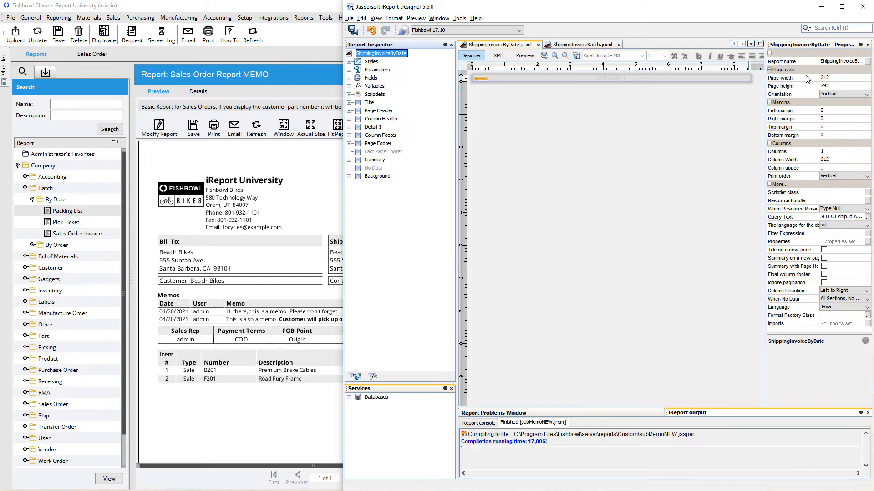
click(349, 69)
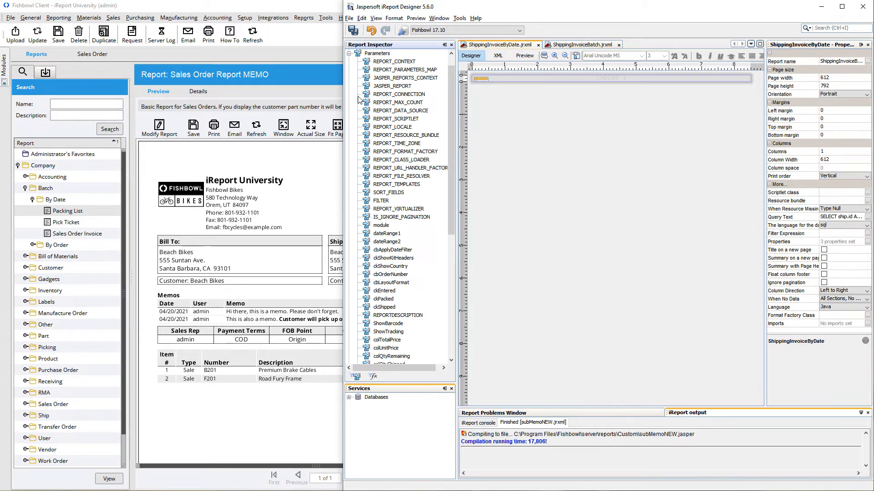
mouse_move(401, 135)
mouse_down()
mouse_move(400, 177)
mouse_move(398, 142)
mouse_up()
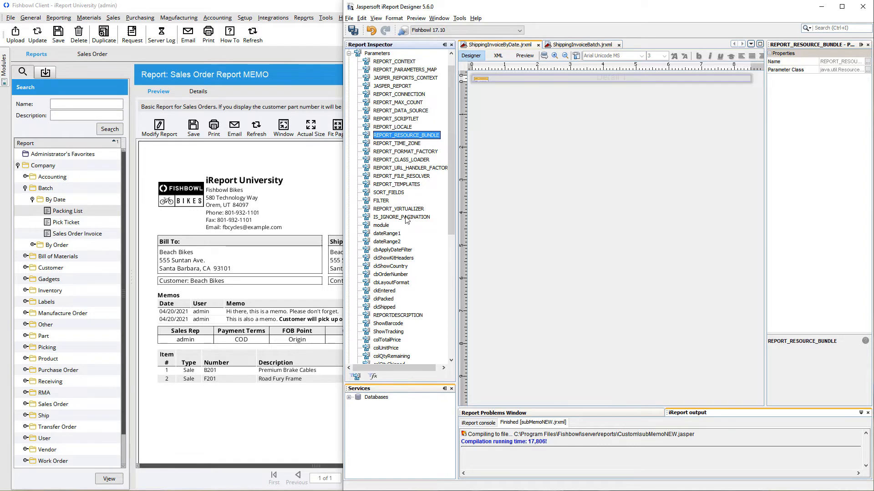
click(396, 234)
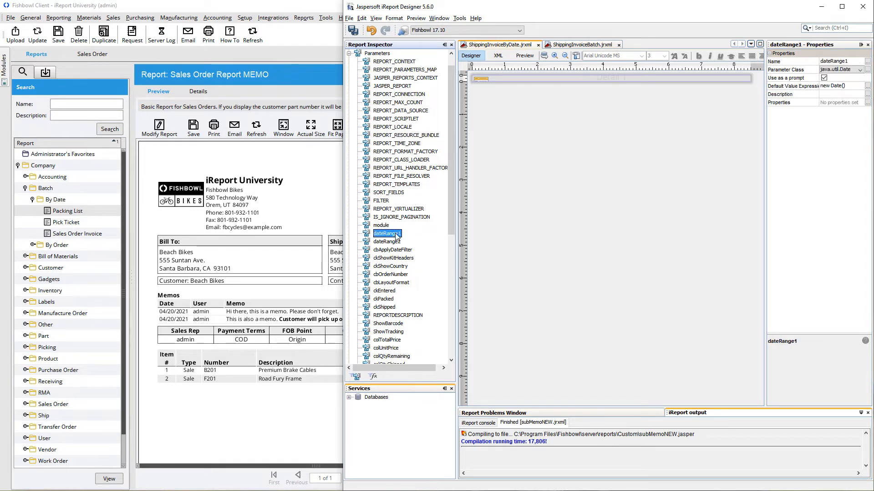
click(392, 250)
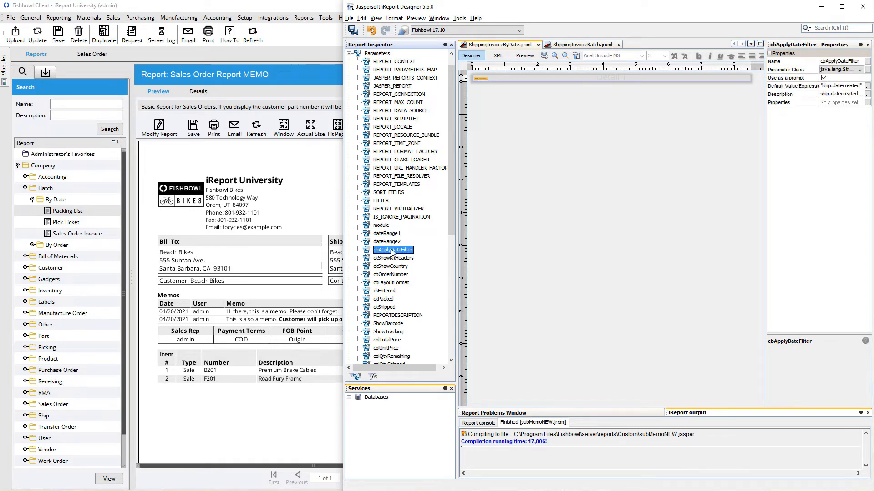
- Delete the parameters ckShowKitHeaders, ckShowCountry, cbOrderNumber and cbLayoutFormat from ShippingInvoiceByDate.jrxml
click(394, 258)
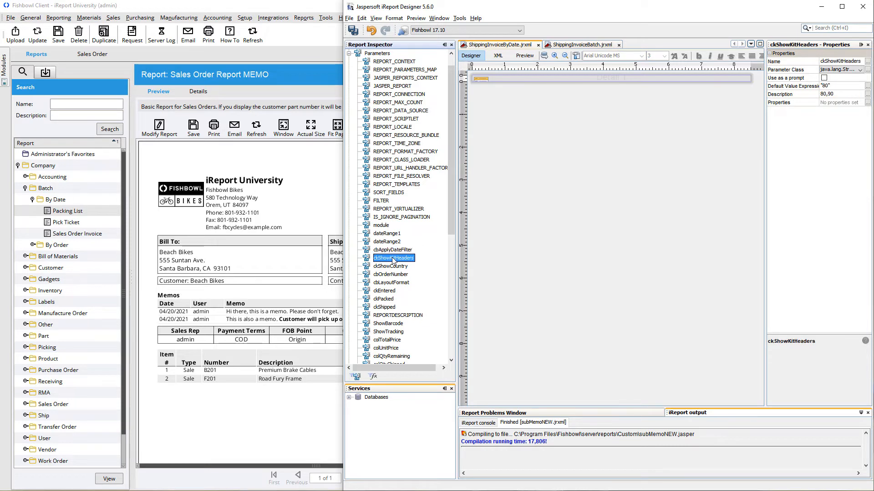
scroll(393, 260, down, 4)
scroll(393, 260, down, 3)
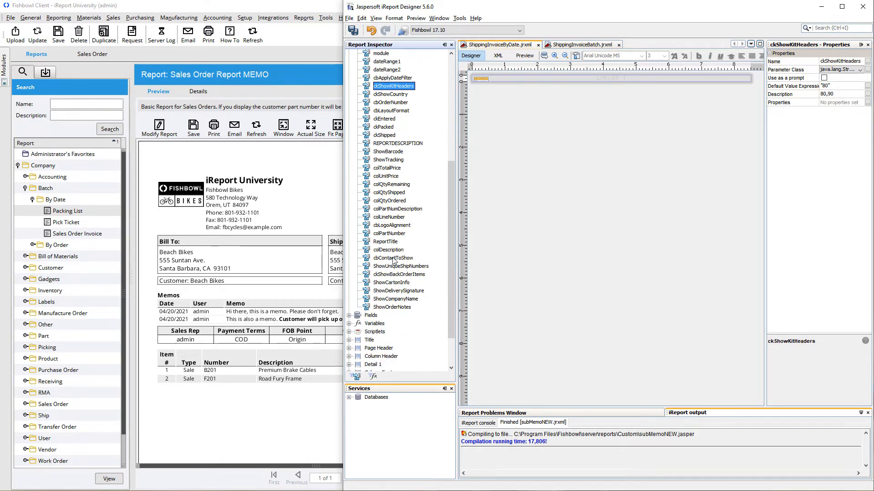
shift+click(383, 112)
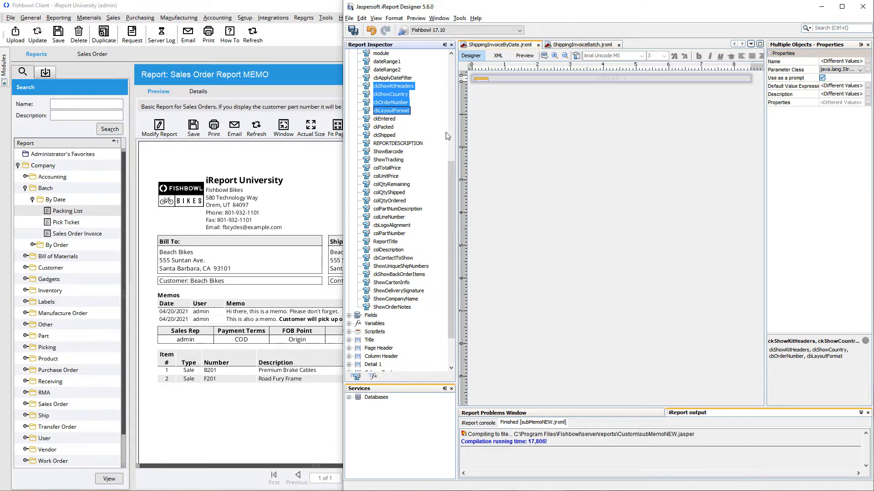
key(Delete)
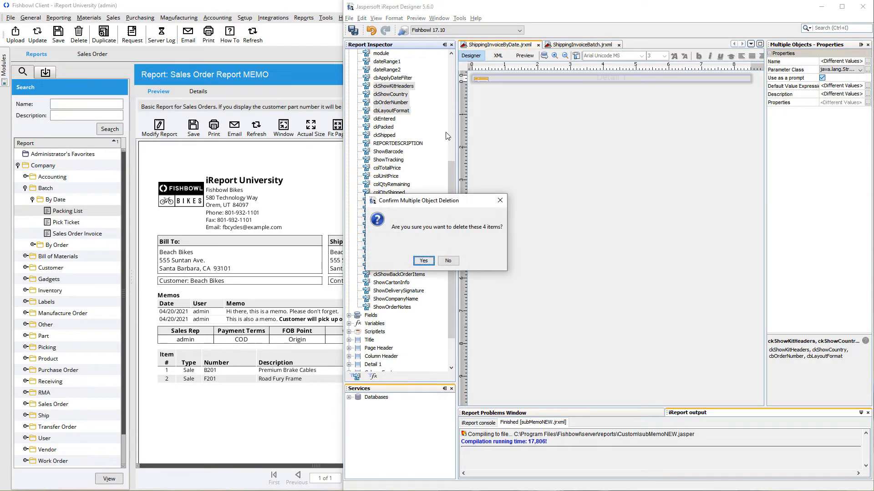
click(424, 260)
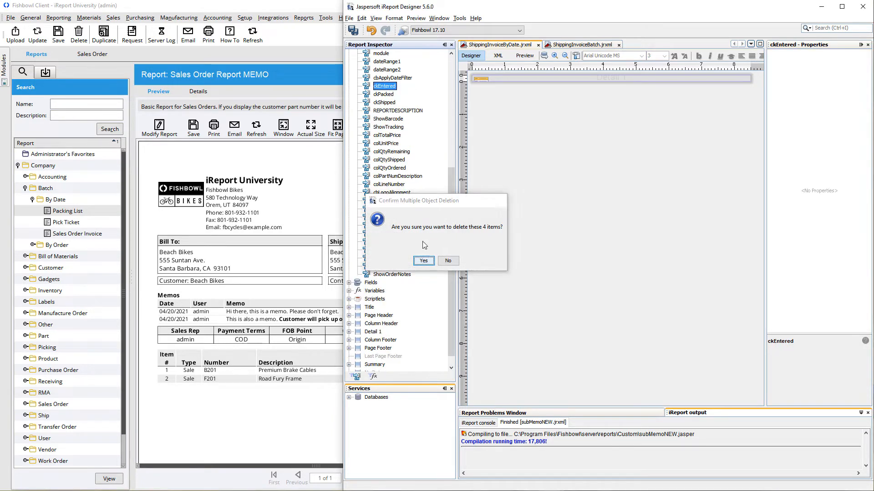
- Delete all parameters from REPORTDESCRIPTION through ShowOrderNotes, keeping ckShipped and the parameters above it
click(384, 111)
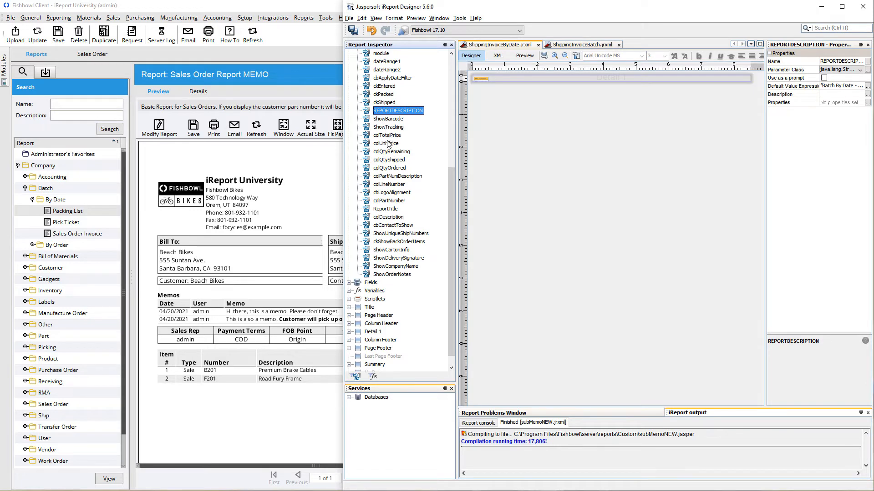
shift+click(387, 275)
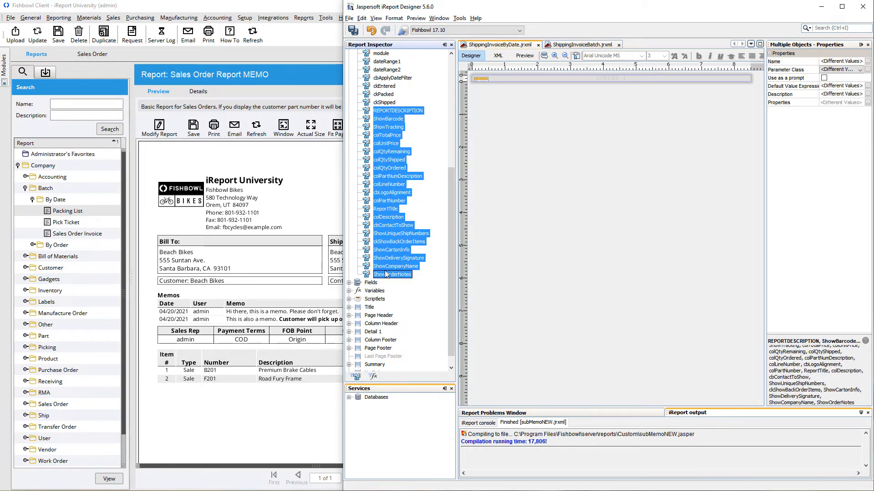
key(Delete)
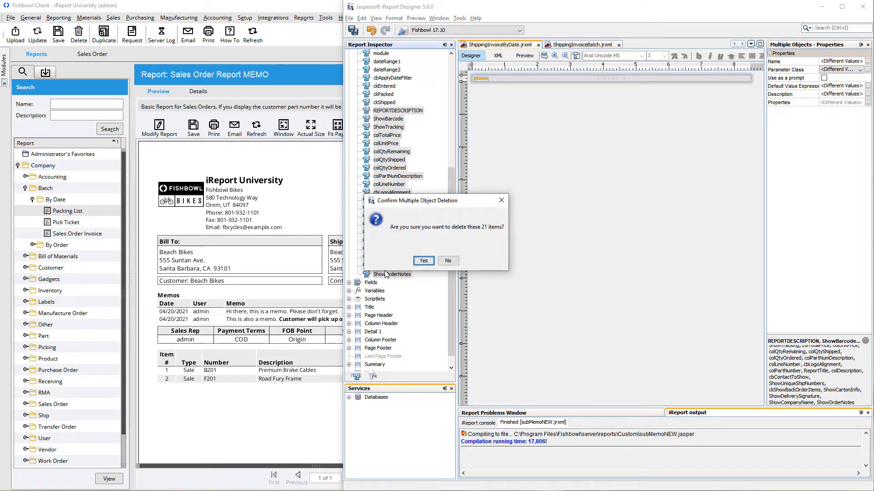
key(Return)
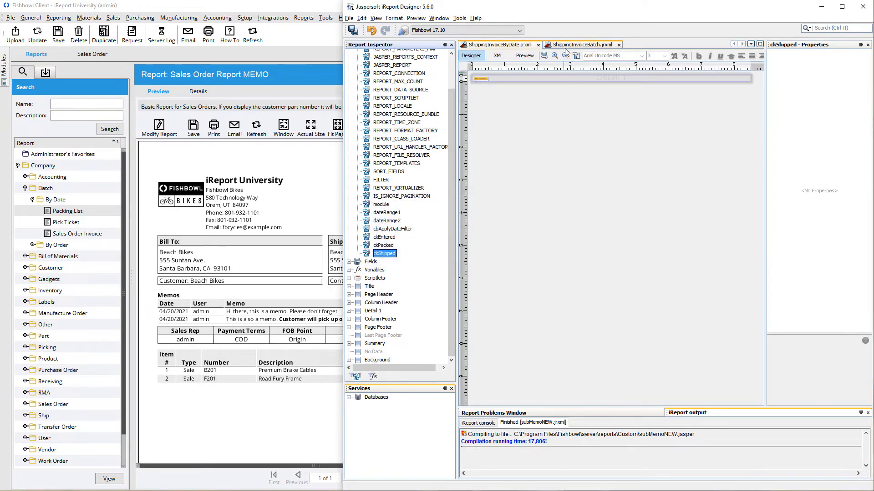
- Copy the parameters ShowCountry through ShowNote from ShippingInvoiceBatch.jrxml into the parameters of ShippingInvoiceByDate.jrxml
click(566, 47)
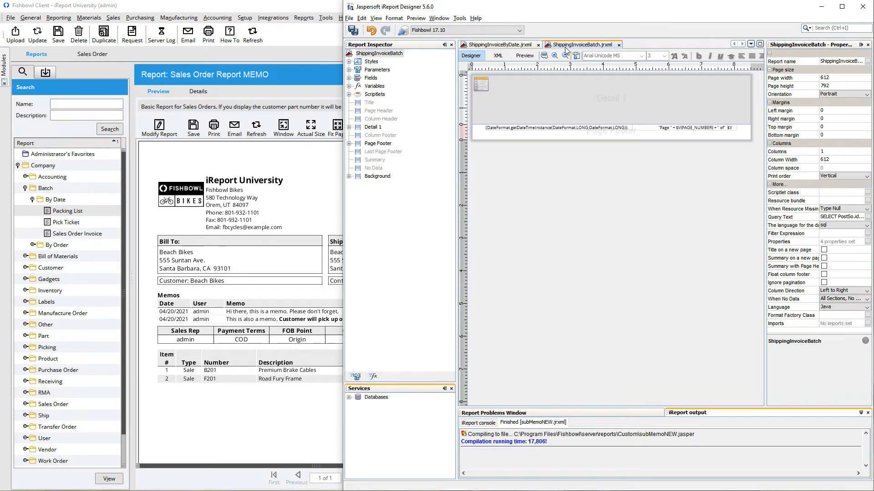
click(349, 70)
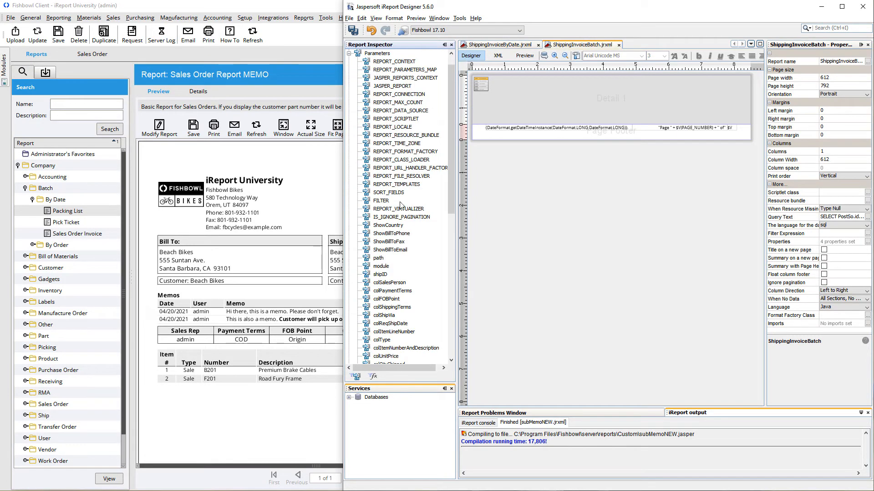
click(386, 227)
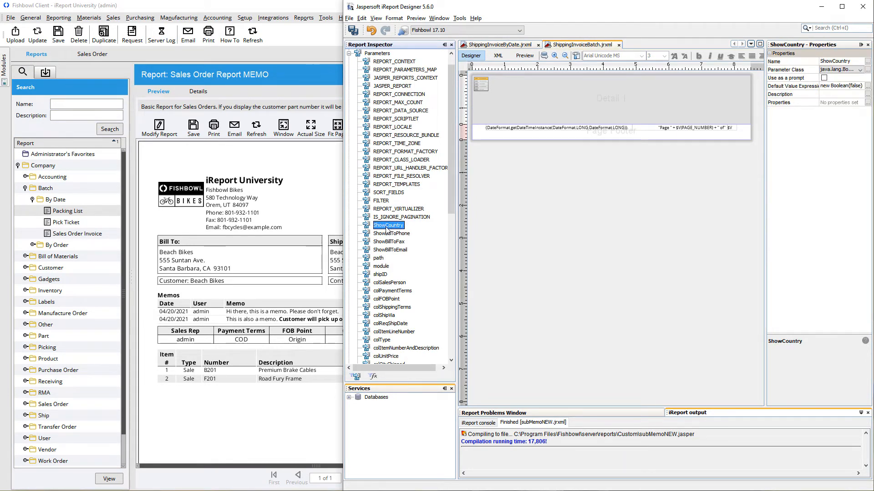
scroll(387, 228, down, 10)
scroll(386, 229, down, 1)
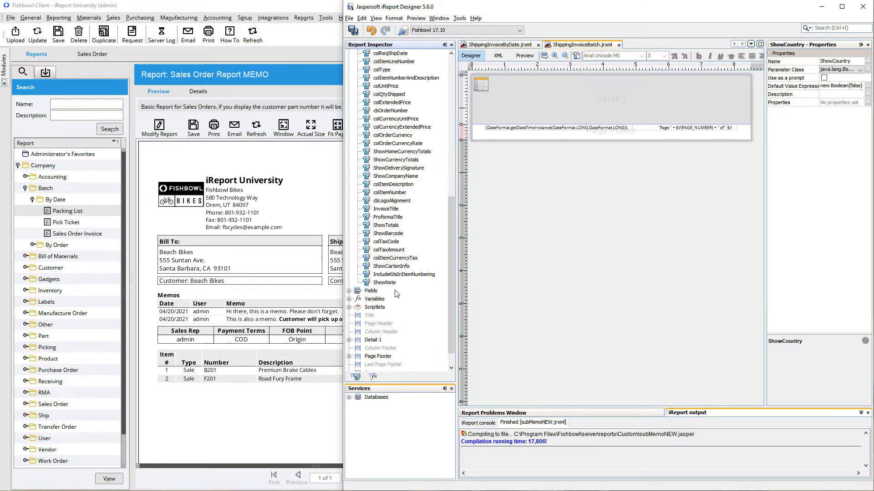
shift+click(389, 284)
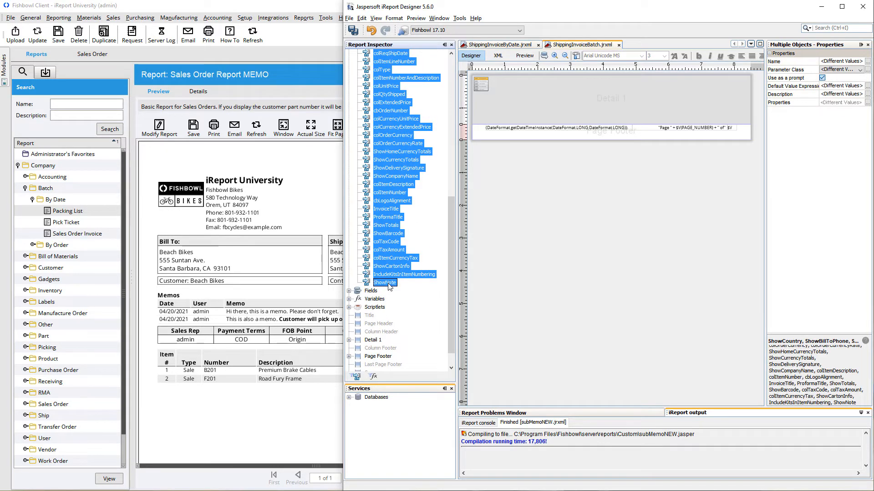
click(500, 46)
click(377, 69)
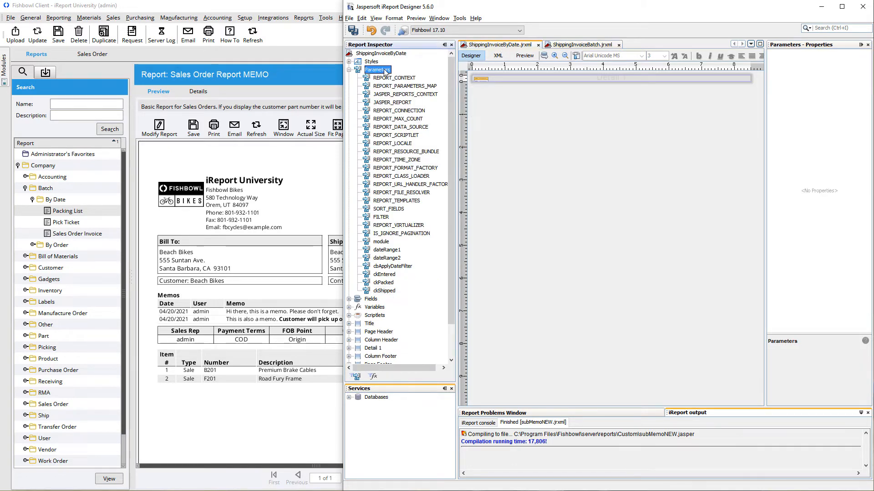
key(ctrl+v)
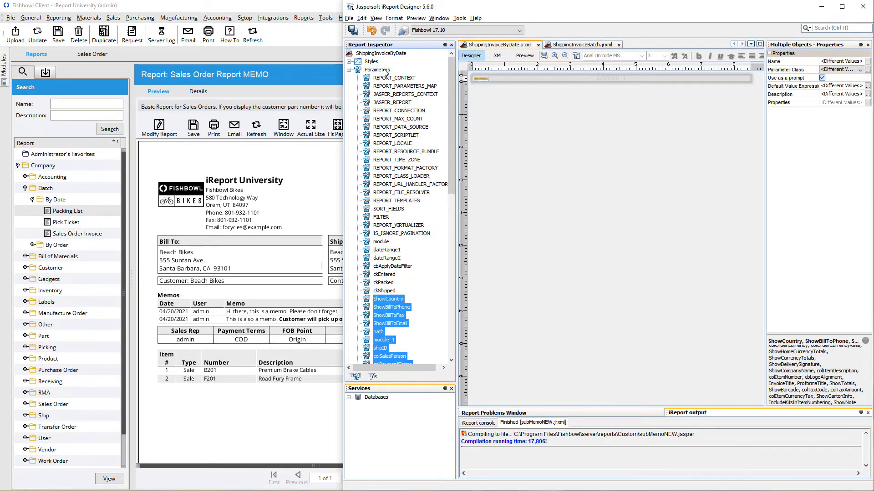
- Delete the duplicate parameter module_1 from ShippingInvoiceByDate.jrxml
scroll(411, 236, down, 10)
scroll(411, 237, down, 5)
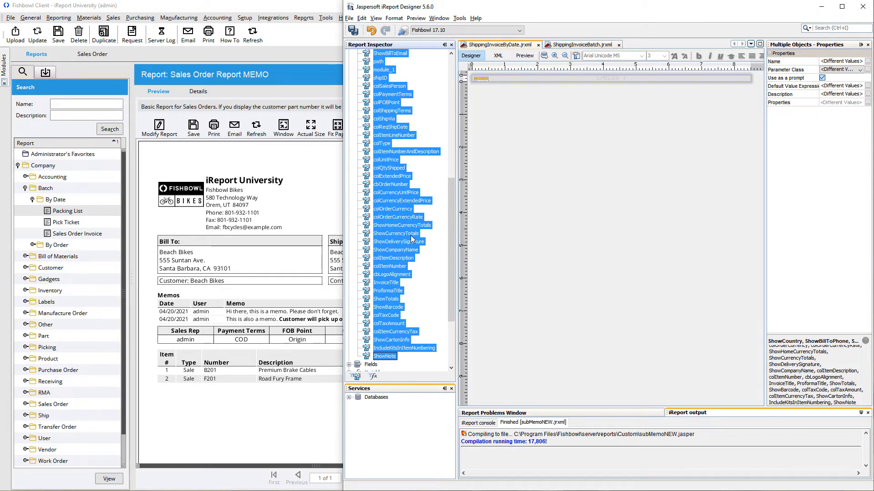
click(406, 254)
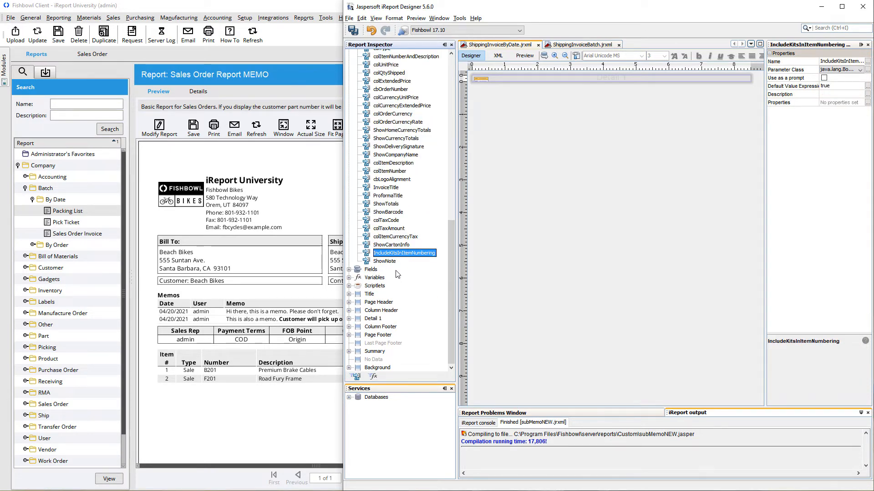
scroll(412, 231, up, 3)
scroll(412, 231, up, 3)
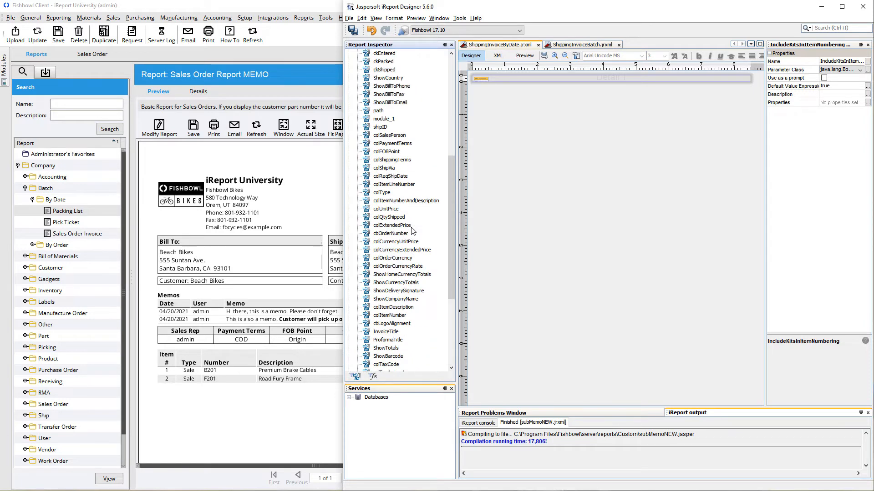
click(389, 120)
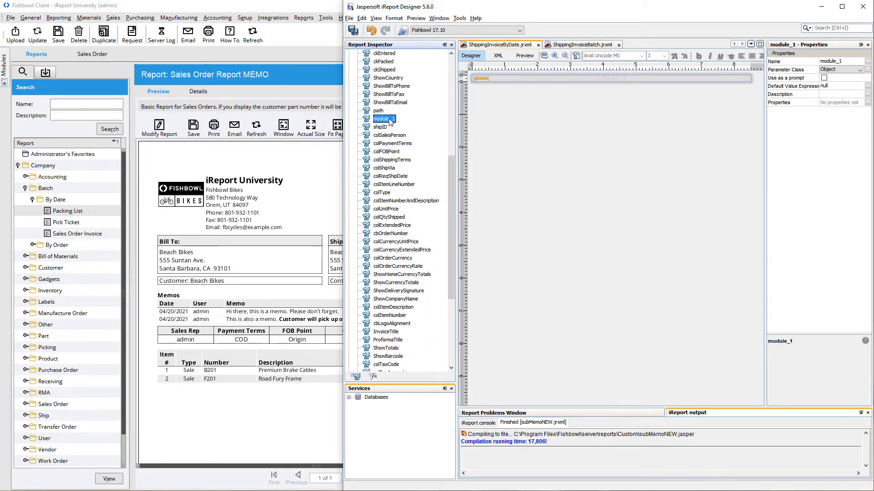
key(Delete)
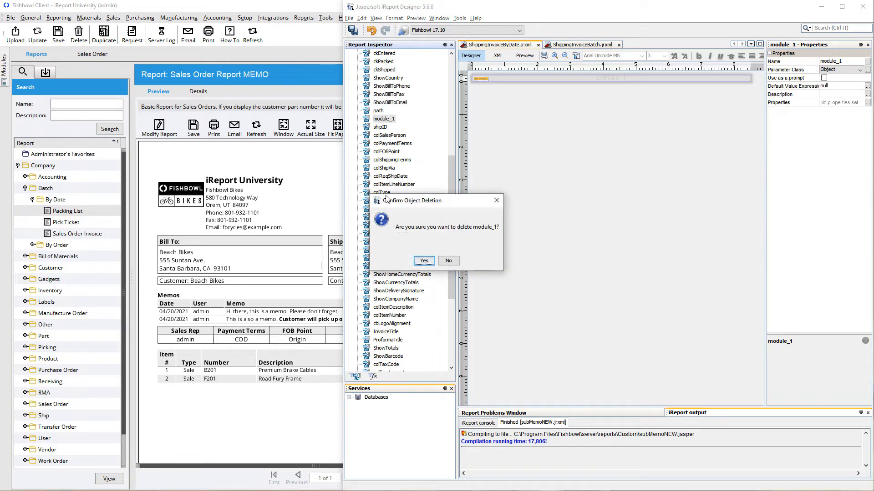
click(423, 260)
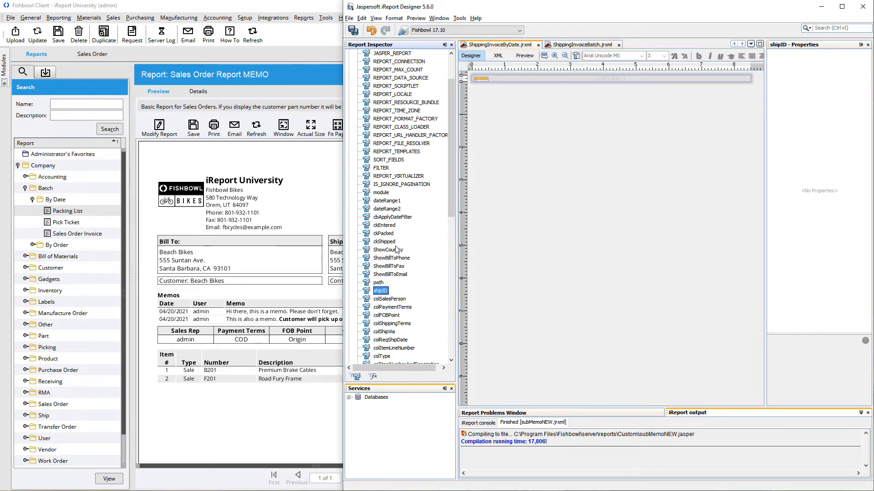
scroll(396, 249, up, 2)
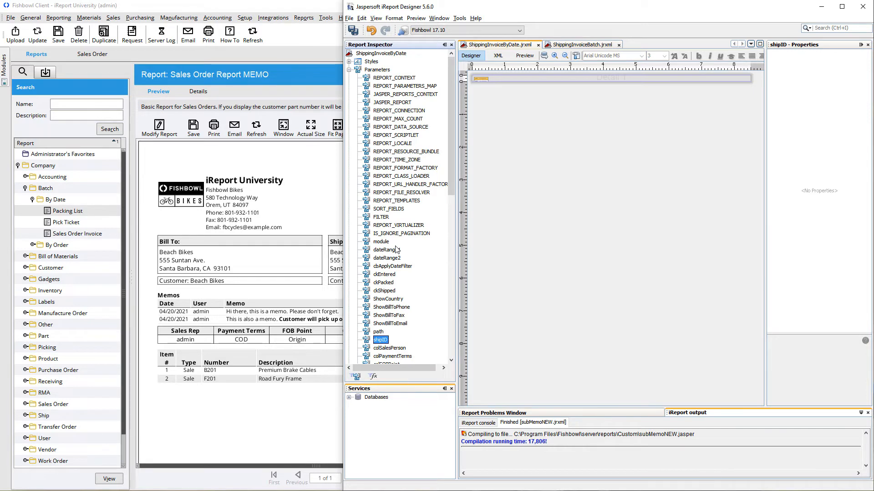
- Clear all existing subreport parameters from the subreport element in the Detail 1 band of ShippingInvoiceByDate.jrxml
click(549, 80)
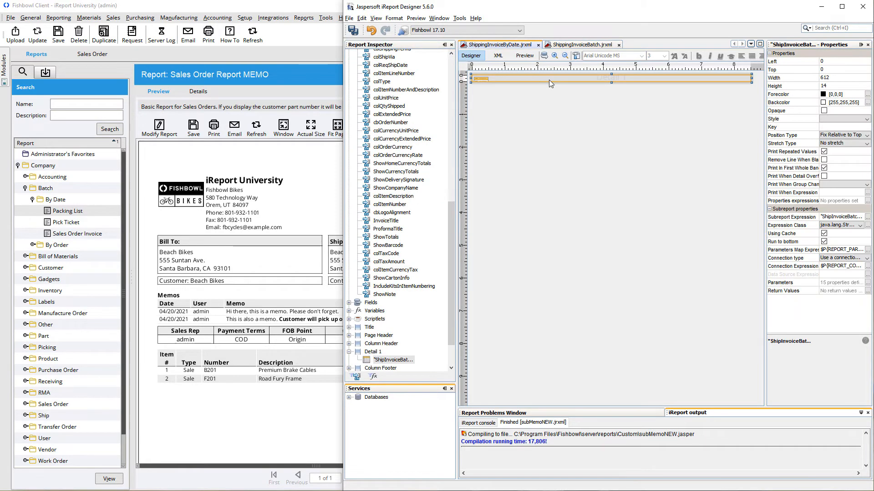
click(868, 284)
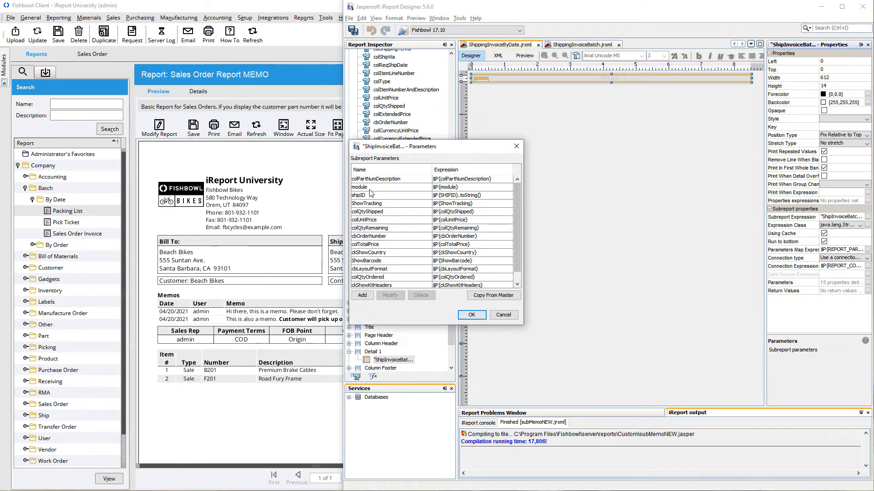
click(373, 179)
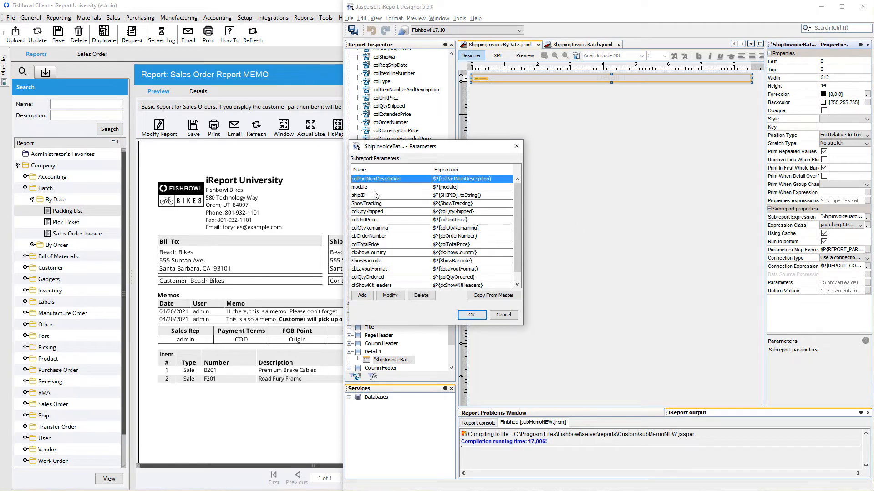
key(ctrl+a)
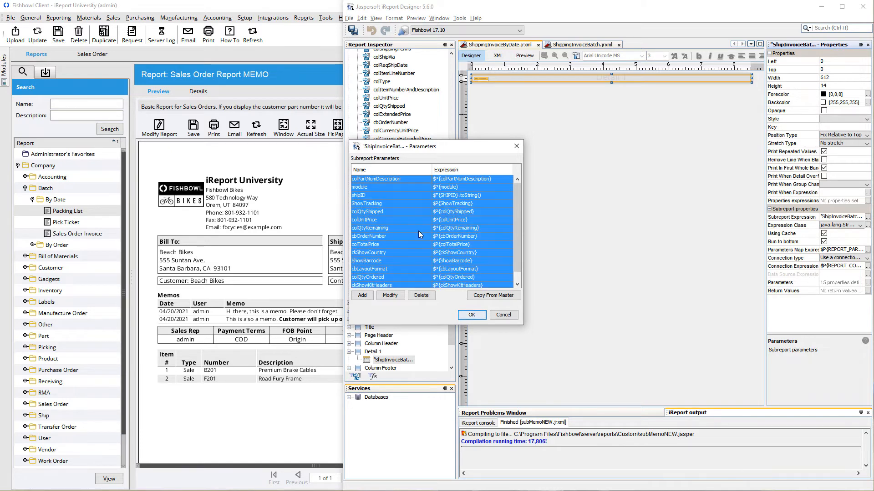
click(420, 296)
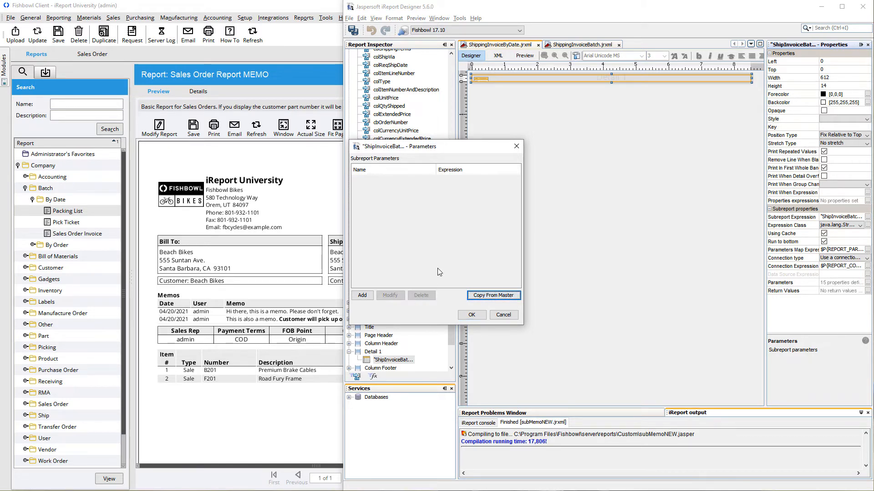
- Add a subreport parameter named dateRange1 with the value expression $P{dateRange1}
click(363, 296)
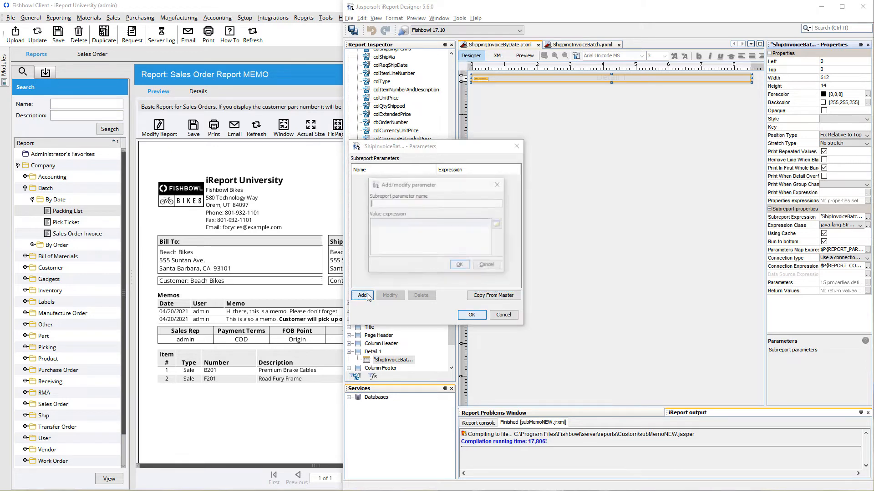
click(498, 225)
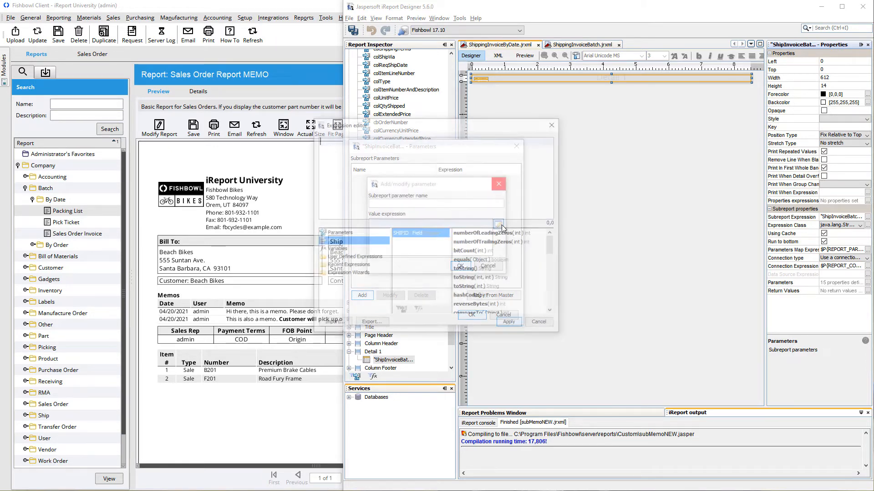
click(344, 234)
scroll(404, 255, down, 3)
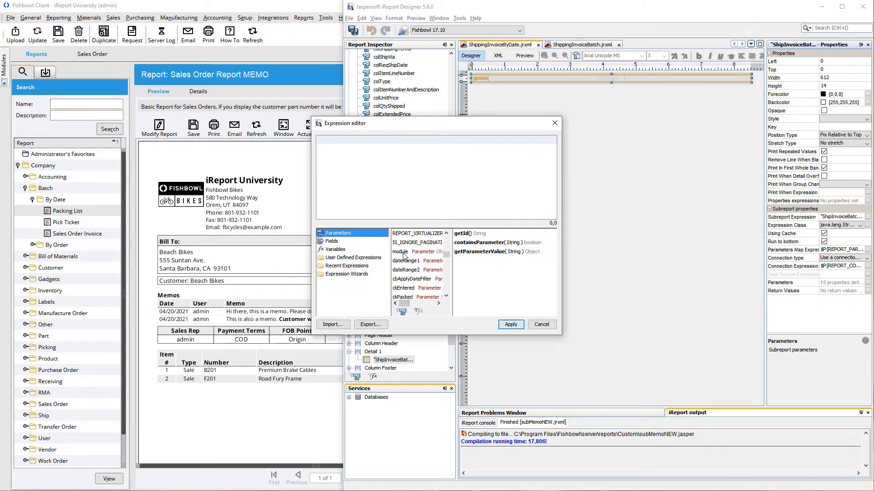
double_click(405, 261)
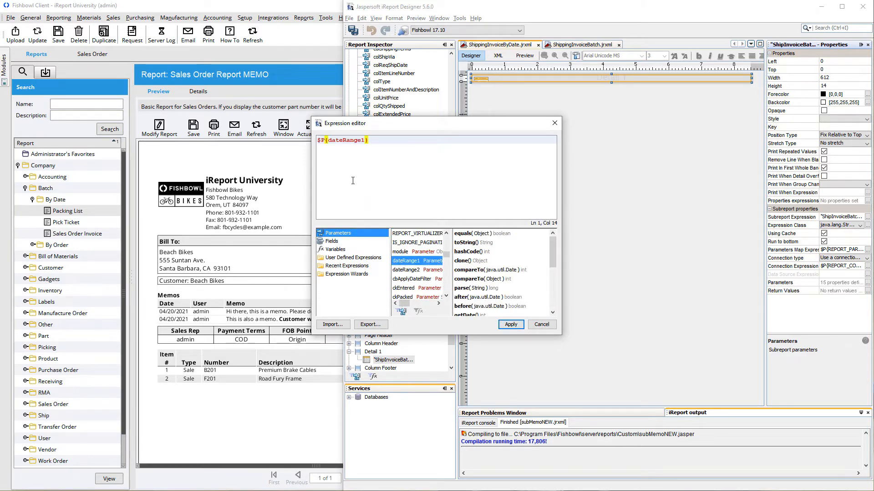
double_click(345, 141)
key(ctrl+c)
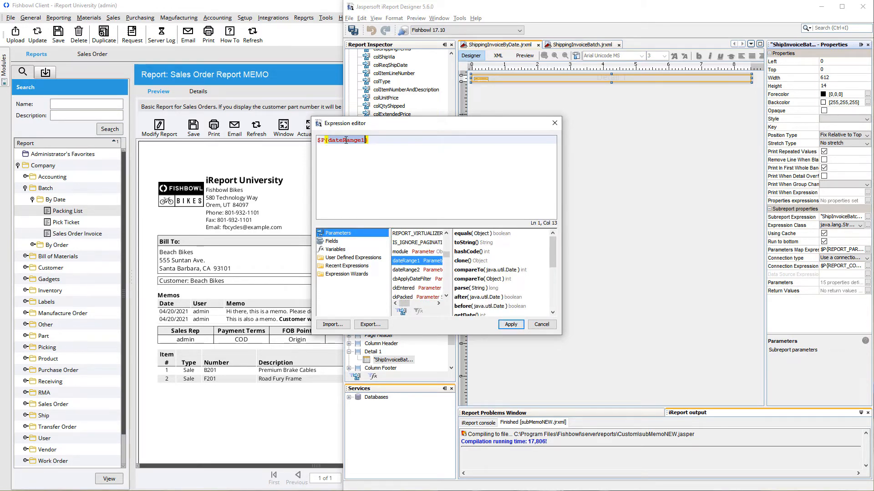
click(509, 324)
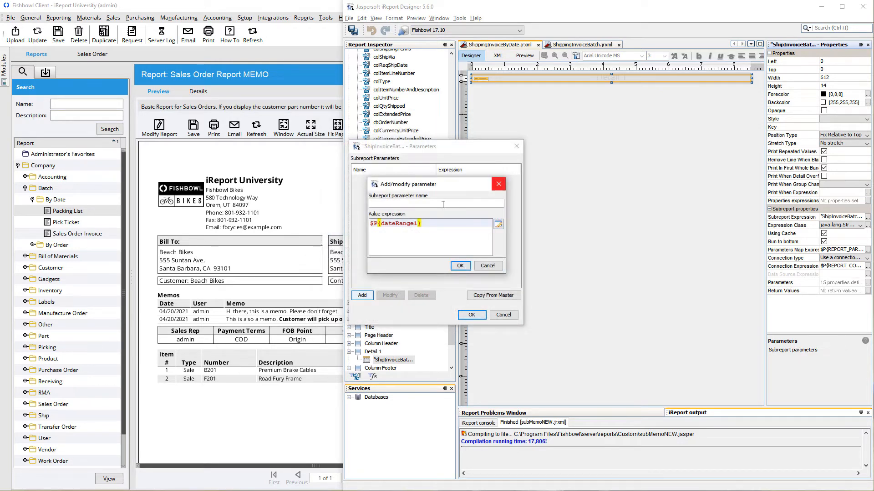
key(ctrl+v)
click(460, 265)
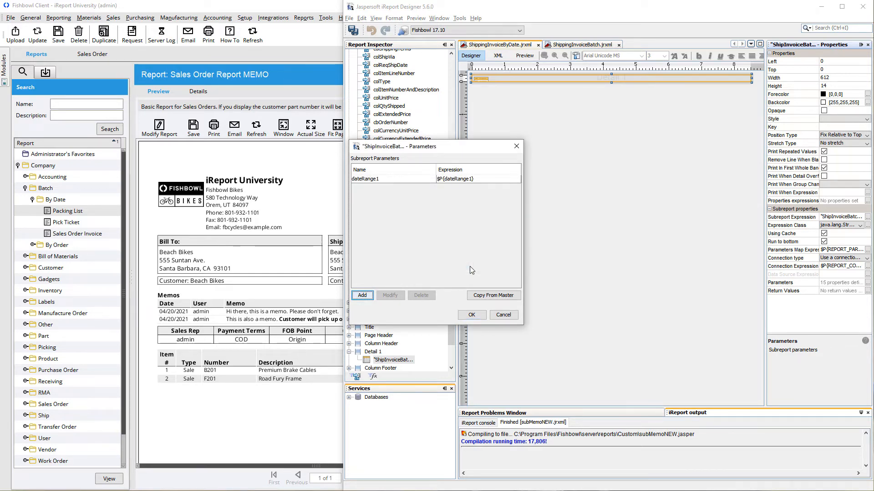
- Copy the remaining subreport parameters from the master report and accept the parameter list
click(496, 299)
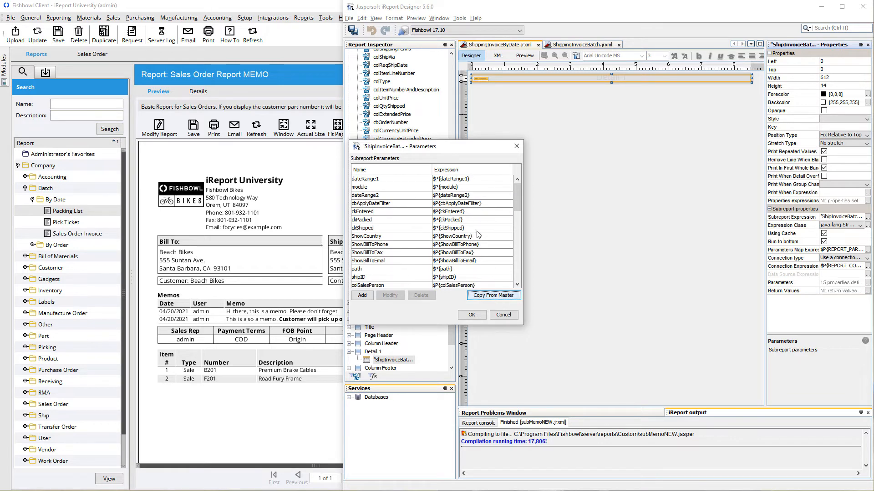
scroll(473, 234, down, 10)
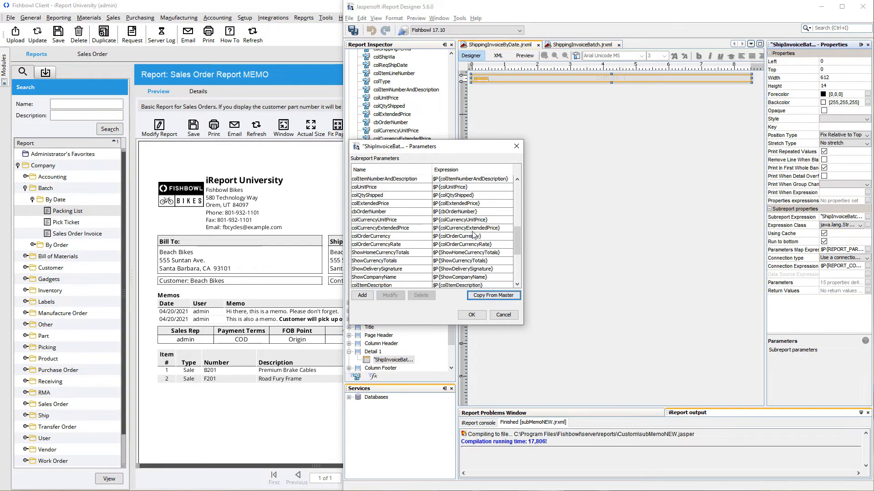
click(469, 316)
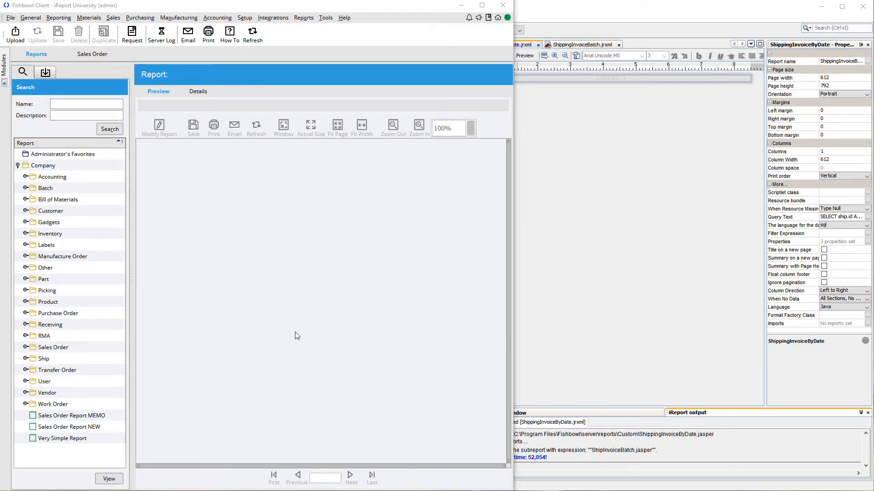
- In the Fishbowl Client, upload ShippingInvoiceByDate.jasper from the Custom folder as a new report
click(17, 36)
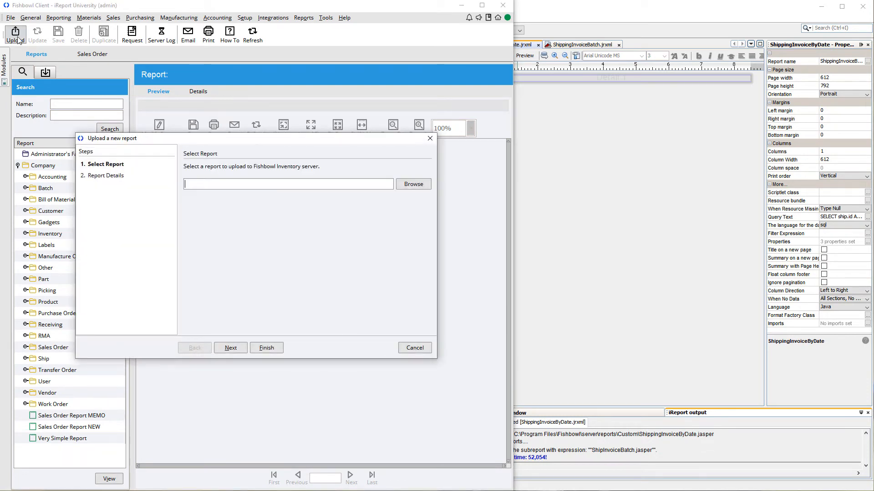
click(408, 184)
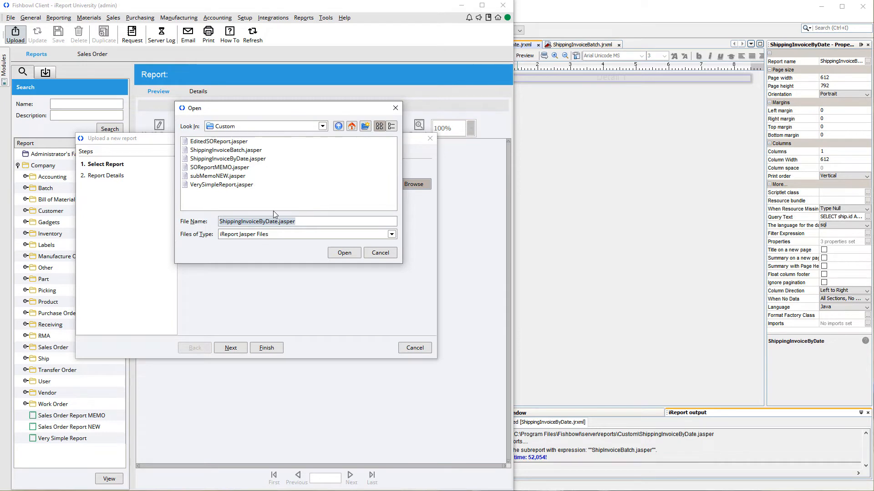
click(344, 253)
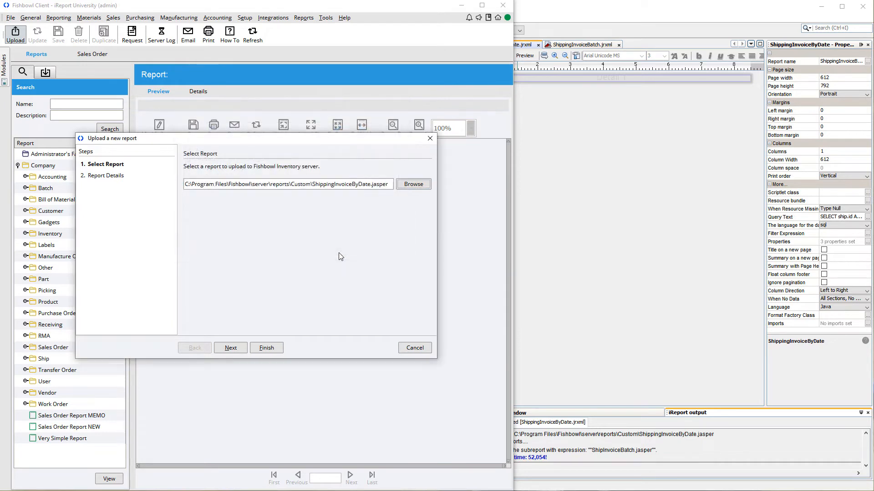
click(263, 349)
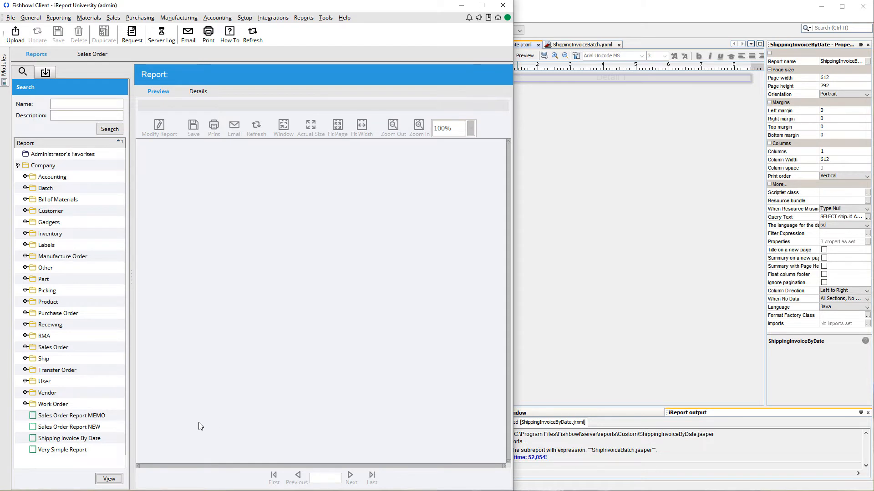
- Run the Shipping Invoice By Date report for shipping number S10013 with Entered and Packed enabled and Shipped disabled
double_click(70, 439)
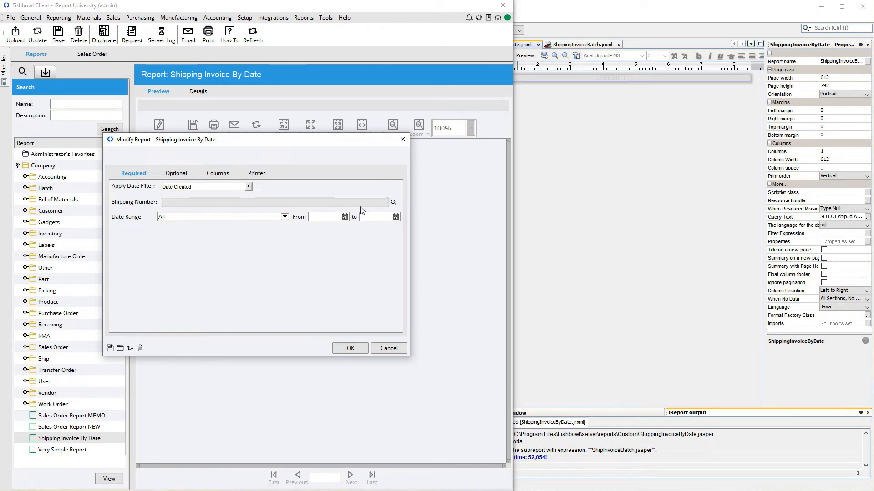
click(393, 202)
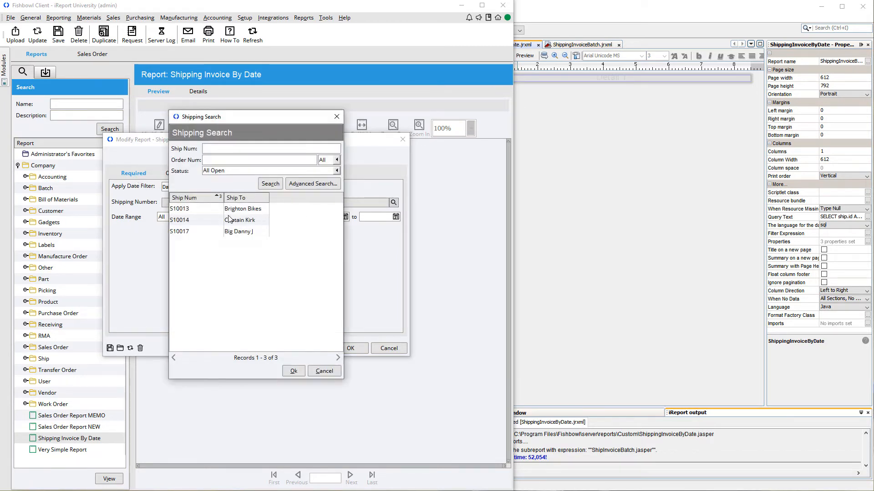
double_click(235, 213)
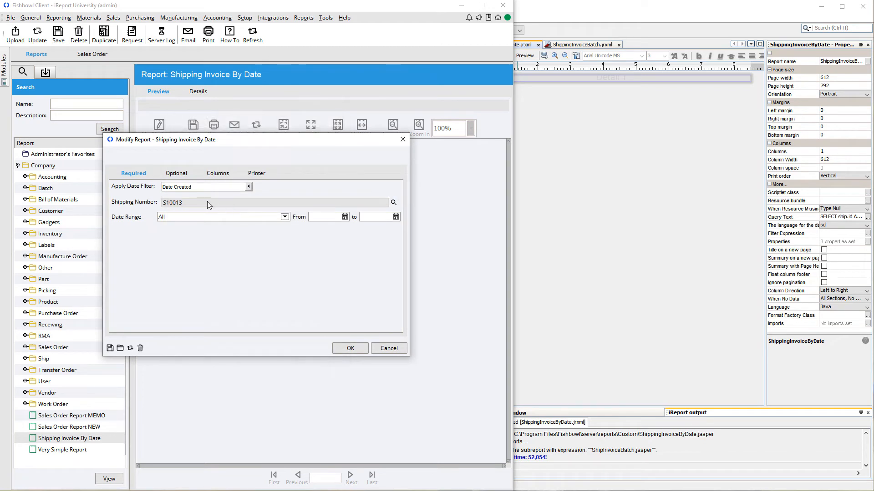
click(174, 172)
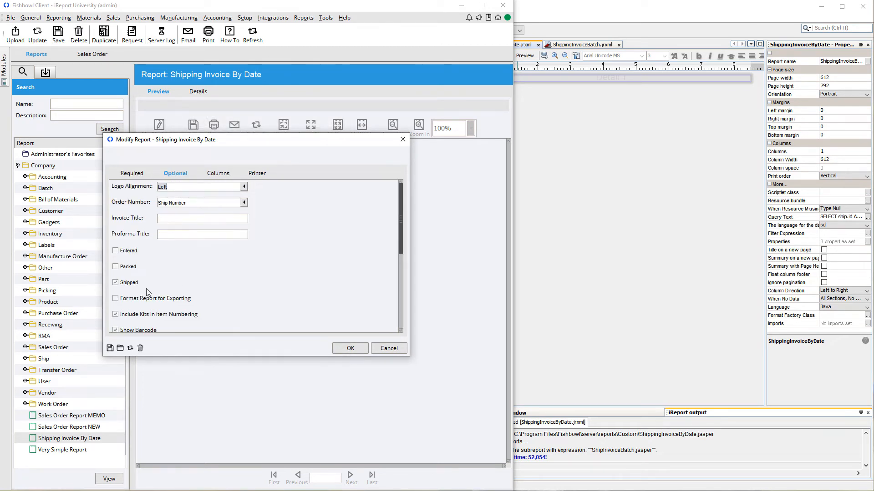
click(117, 282)
click(115, 267)
click(115, 251)
click(341, 348)
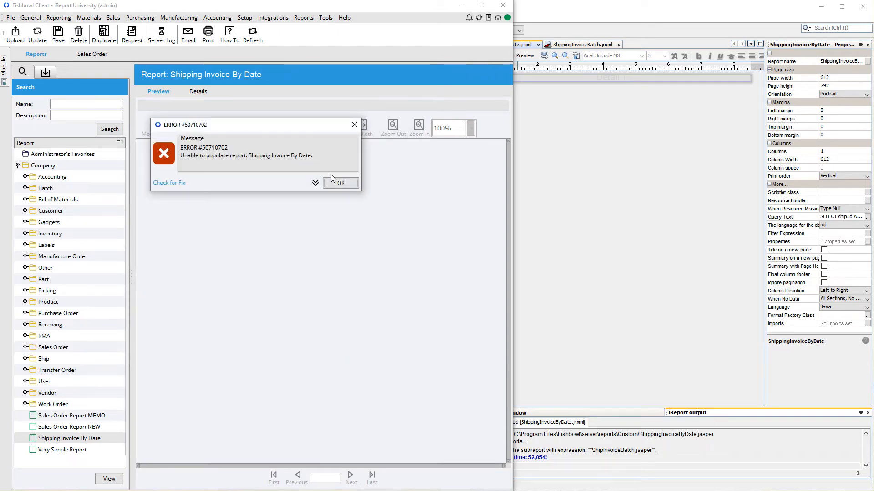
- Dismiss the error and examine the server log for the exception's cause
click(353, 186)
click(162, 34)
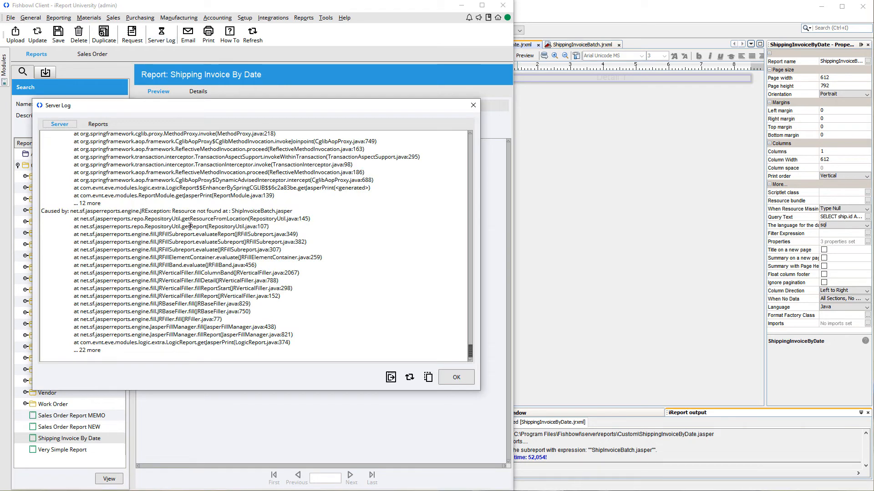
drag(195, 211, 265, 208)
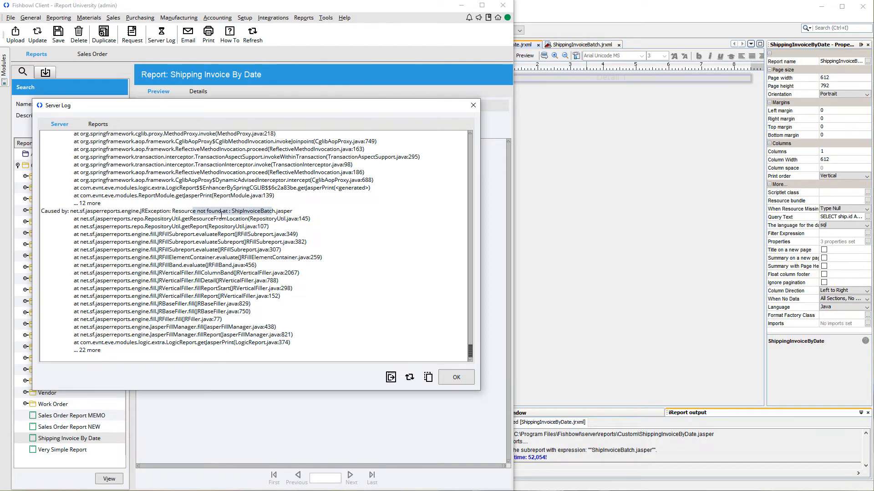
click(239, 209)
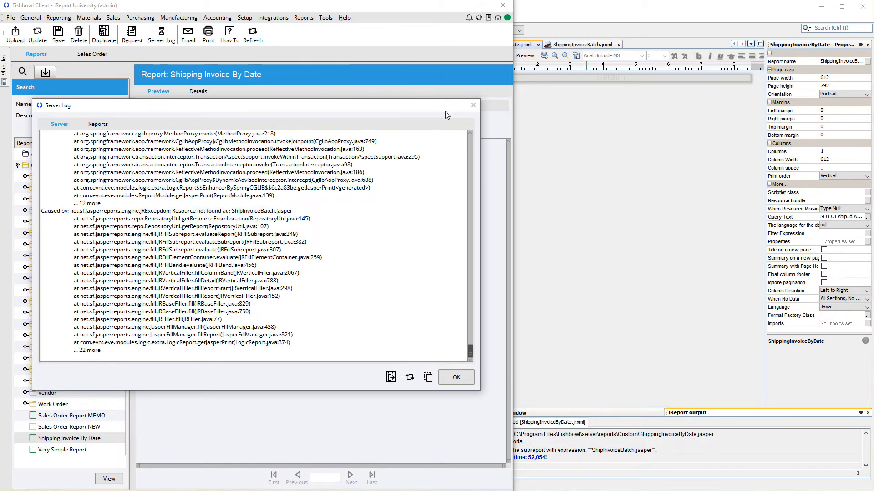
- In iReport Designer, correct the subreport expression in ShippingInvoiceByDate.jrxml to "ShippingInvoiceBatch.jasper" and recompile the report
click(567, 49)
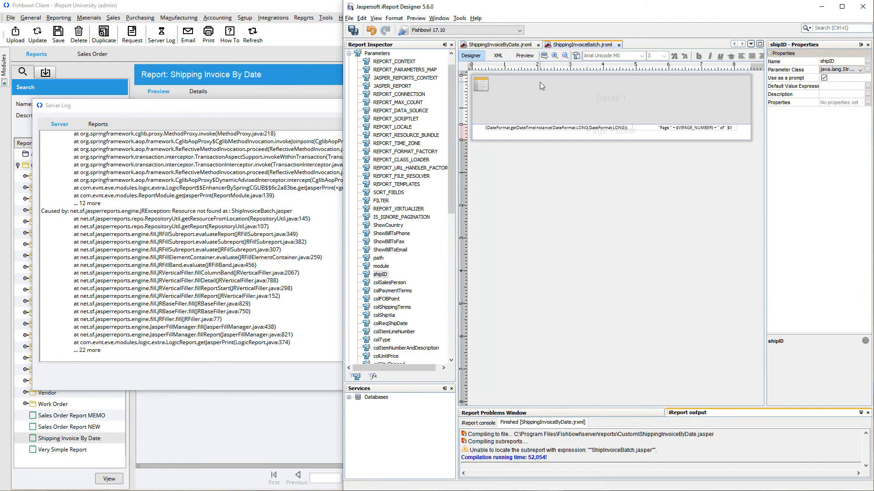
click(512, 45)
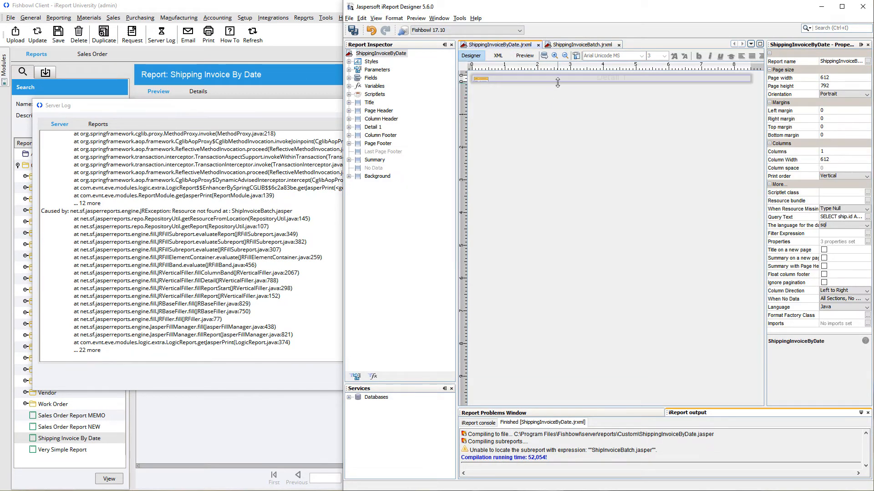
click(557, 81)
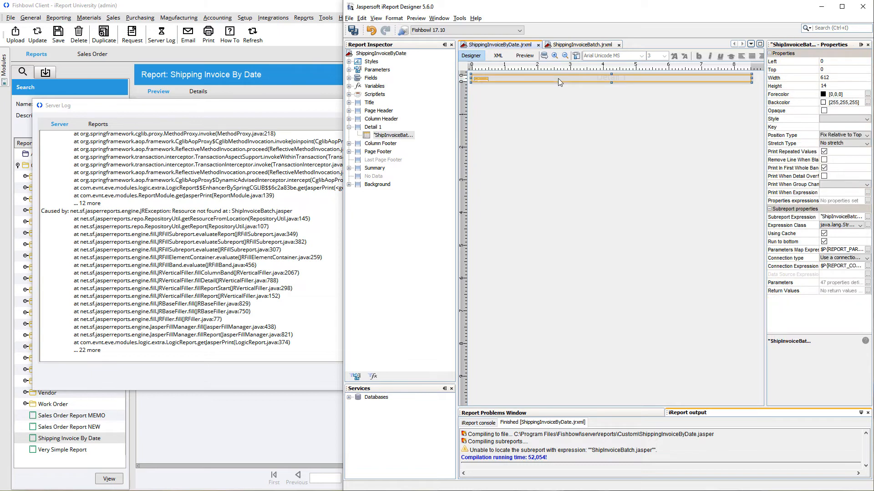
click(836, 218)
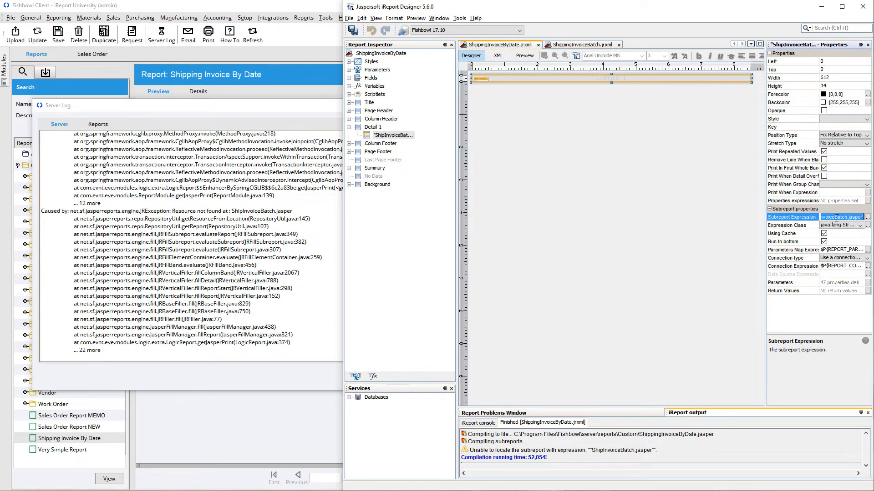
click(829, 218)
key(Left)
key(Left)
text(ping)
key(Return)
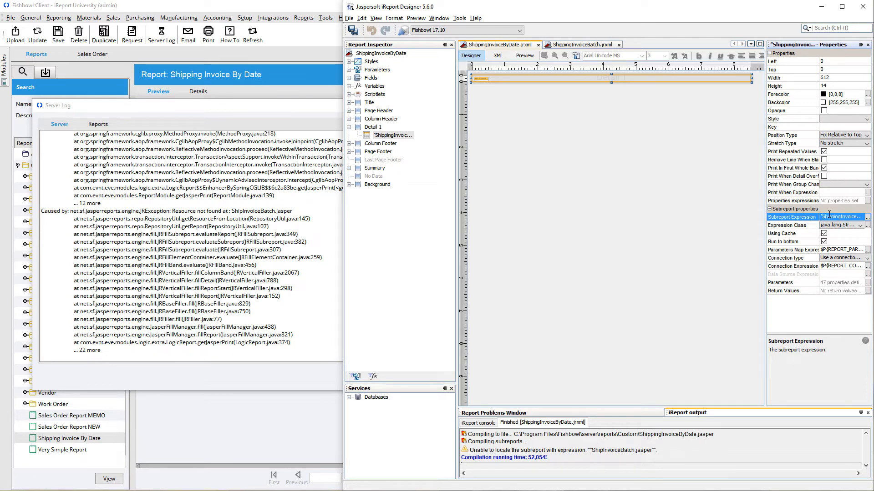
click(578, 56)
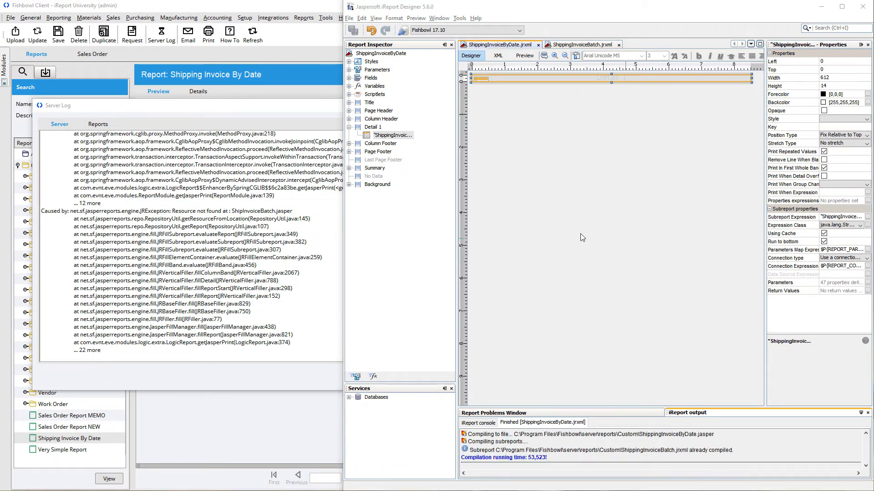
- Sort the ShippingInvoiceByDate parameters alphabetically and disable the shipID parameter's use as a prompt
click(349, 70)
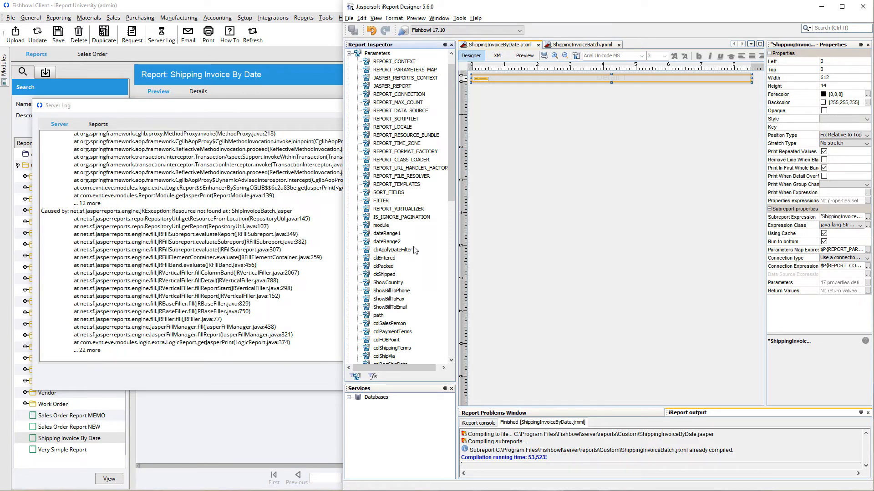
scroll(395, 299, down, 4)
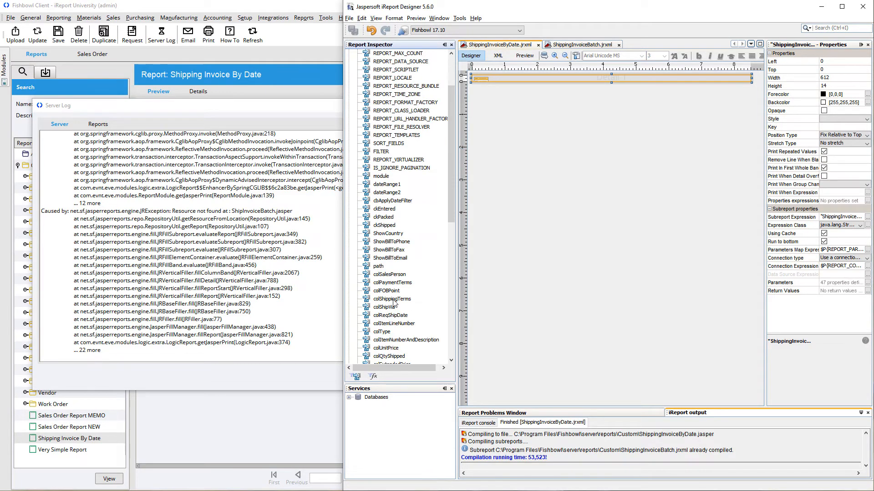
scroll(402, 171, up, 5)
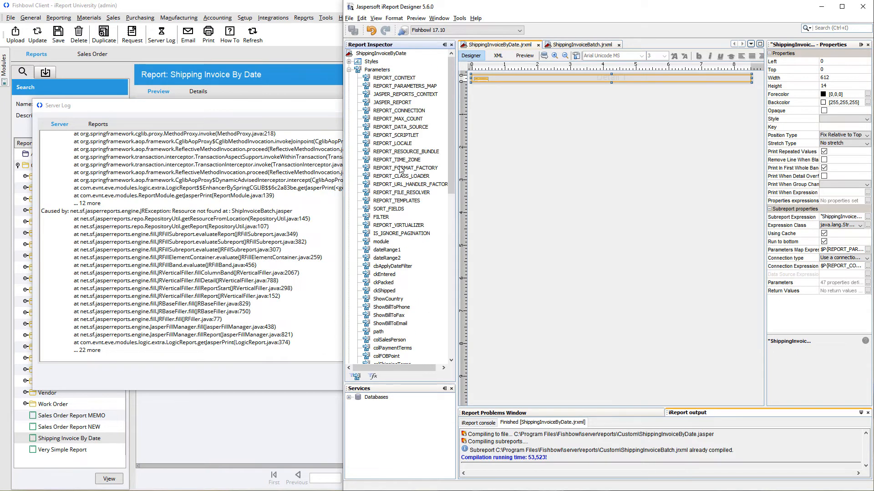
right_click(387, 70)
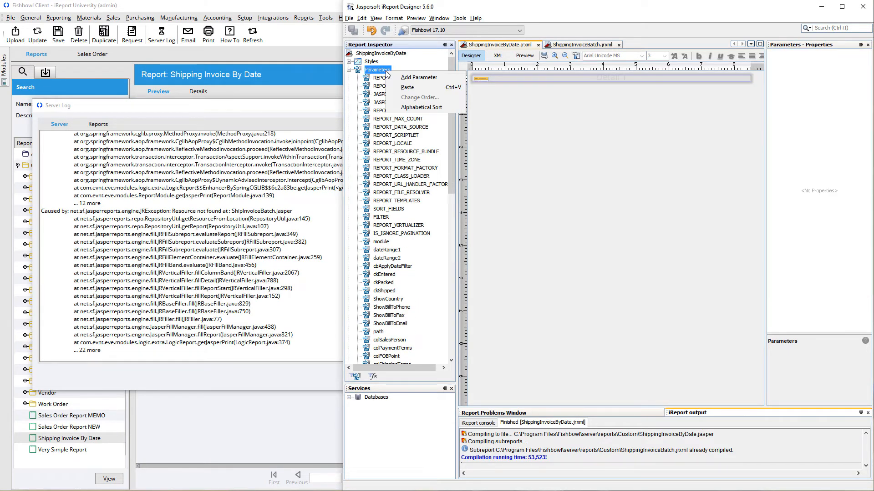
click(403, 107)
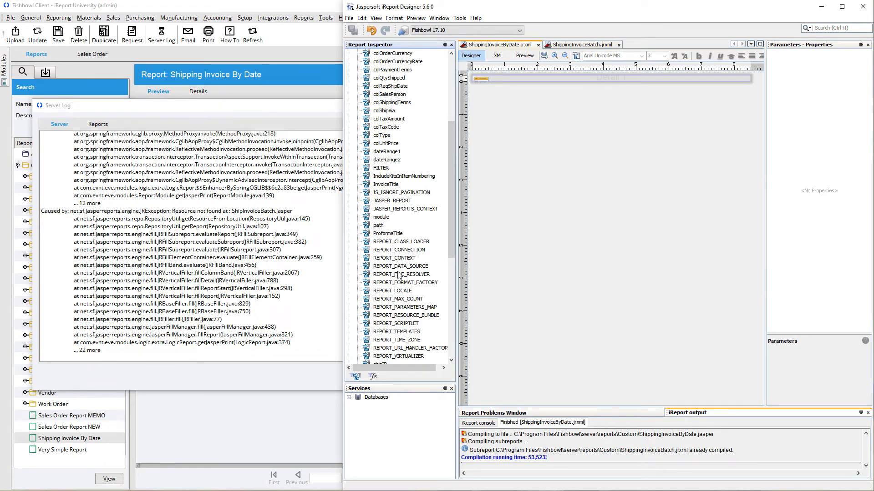
scroll(399, 275, down, 8)
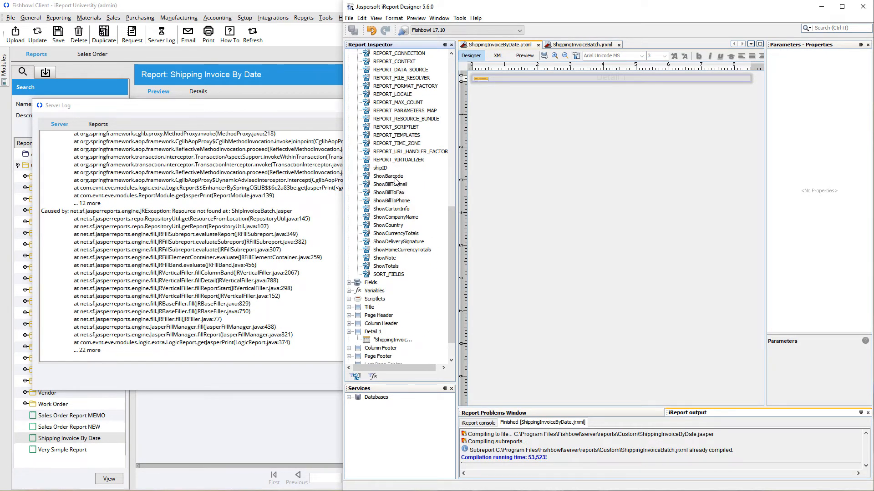
click(381, 169)
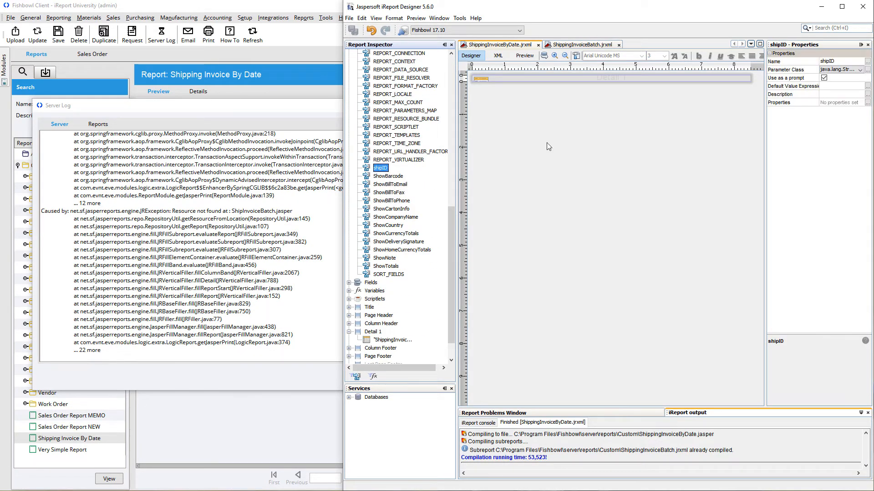
click(824, 78)
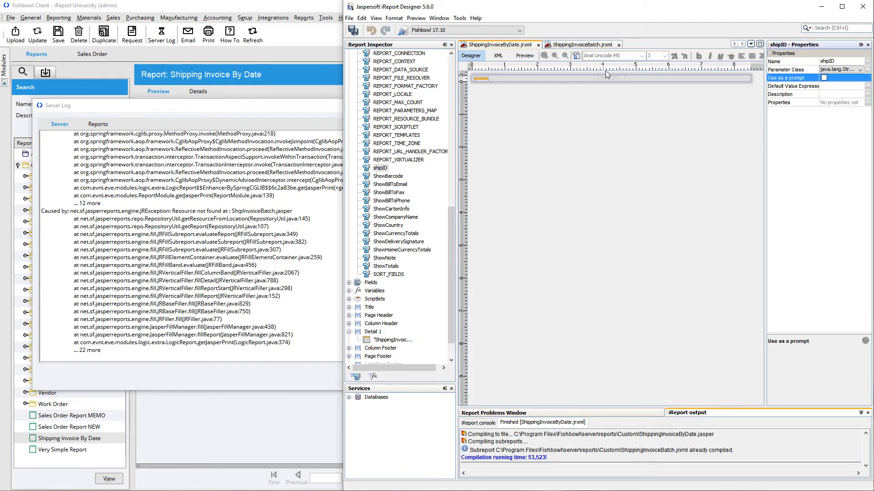
- Back in the Fishbowl Client, close the server log and rerun Shipping Invoice By Date for S10013, discarding the report changes
click(211, 369)
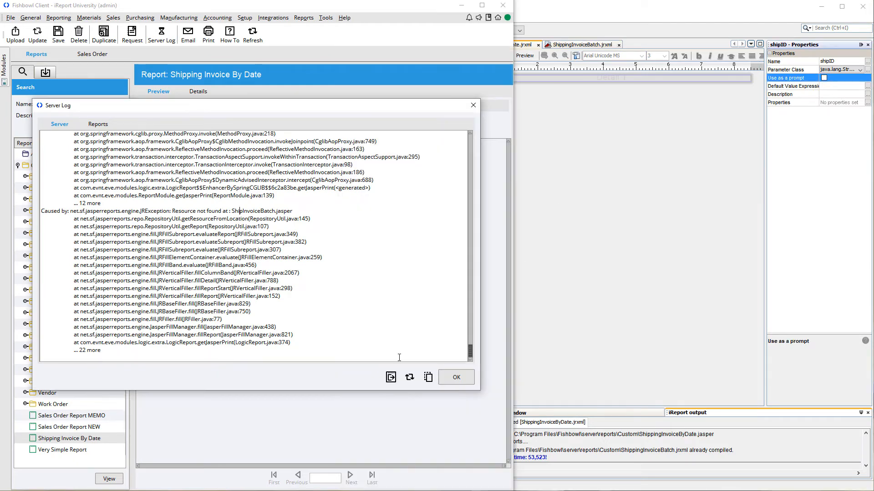
click(456, 378)
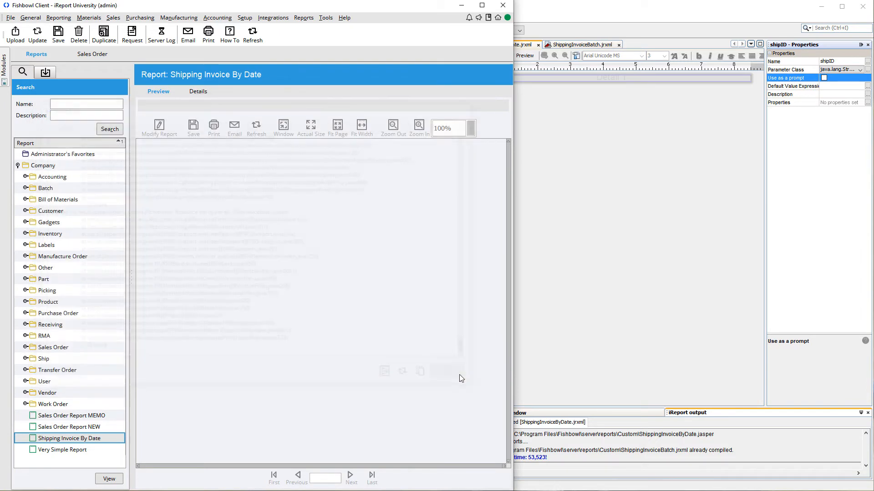
click(109, 478)
click(261, 264)
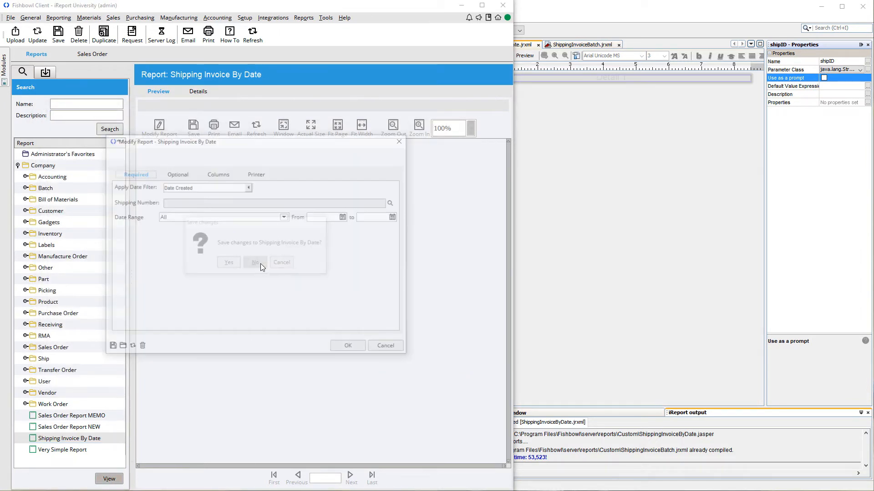
click(393, 203)
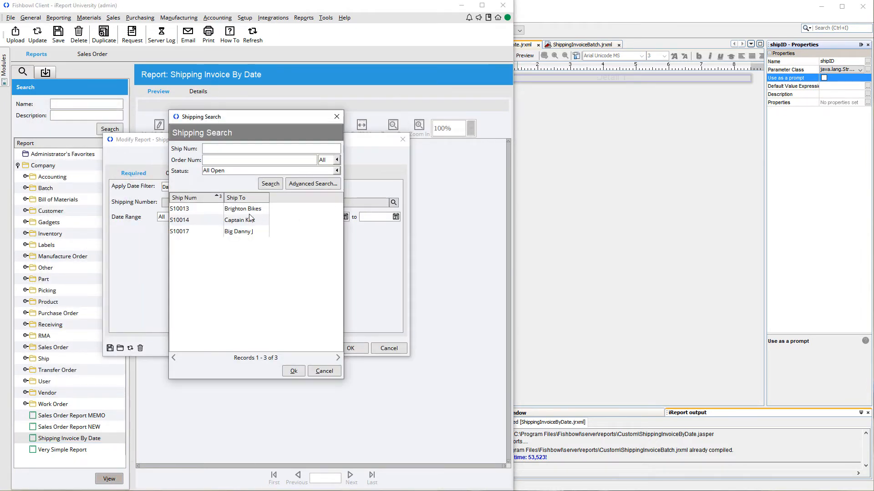
double_click(249, 211)
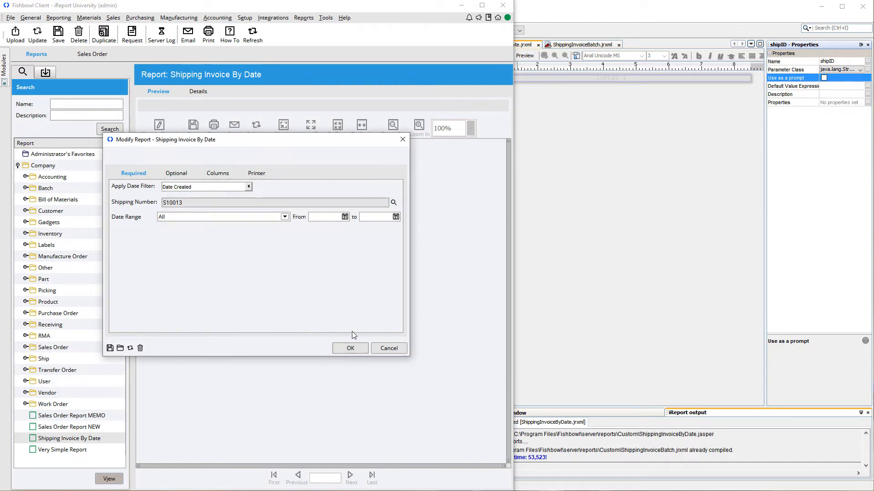
click(352, 347)
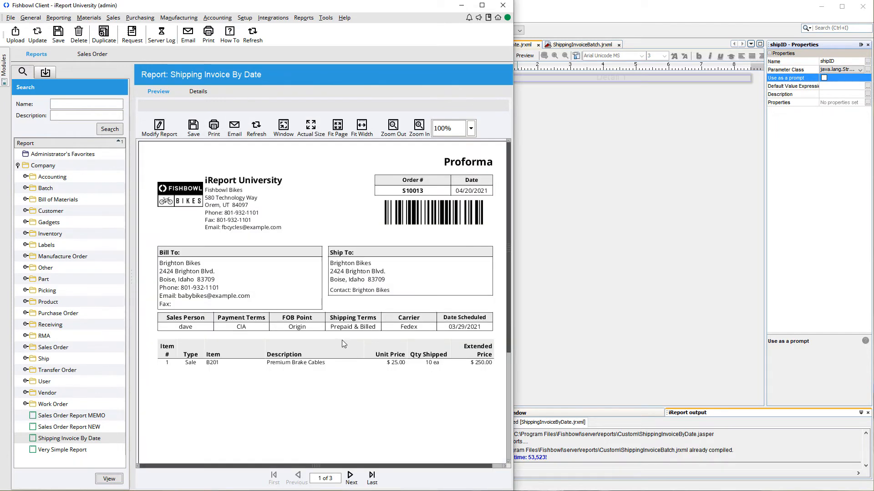
- Page through the generated invoices and check the report's required parameters
click(352, 481)
click(353, 484)
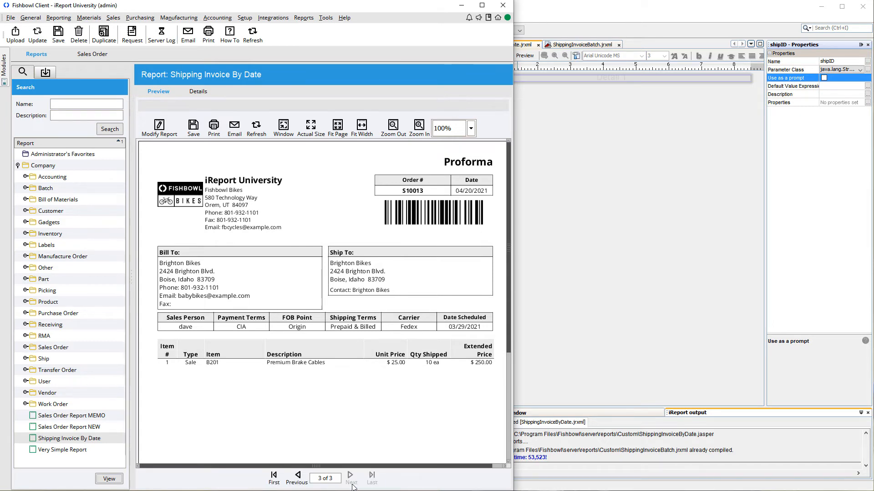
click(299, 478)
click(162, 128)
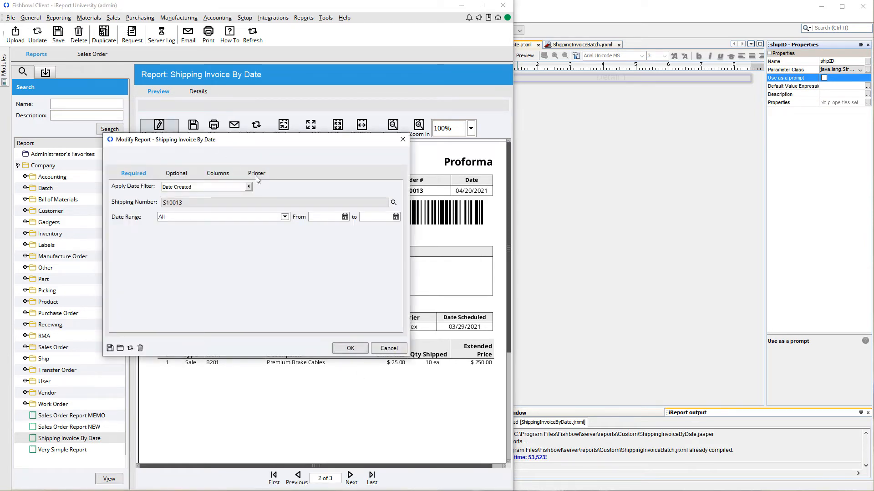
click(389, 348)
- In iReport Designer, inspect the shipid column in the ShippingInvoiceByDate report query
click(606, 192)
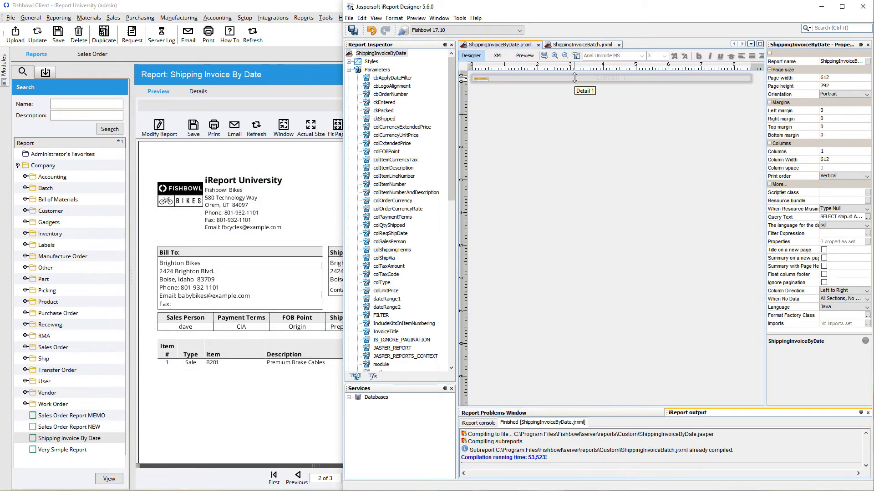
click(544, 55)
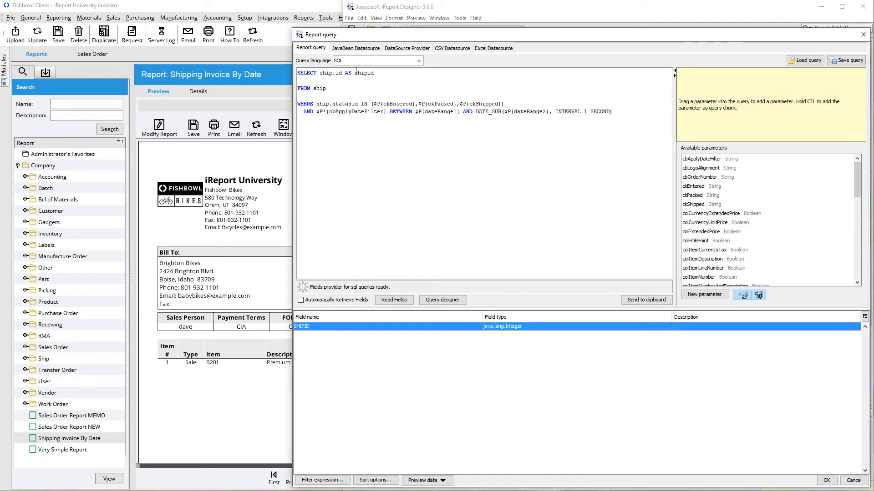
drag(355, 72, 380, 72)
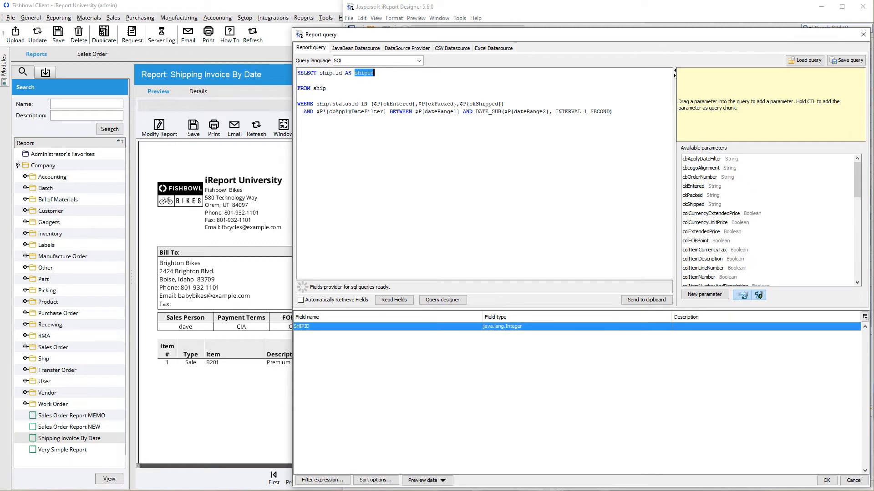
click(853, 480)
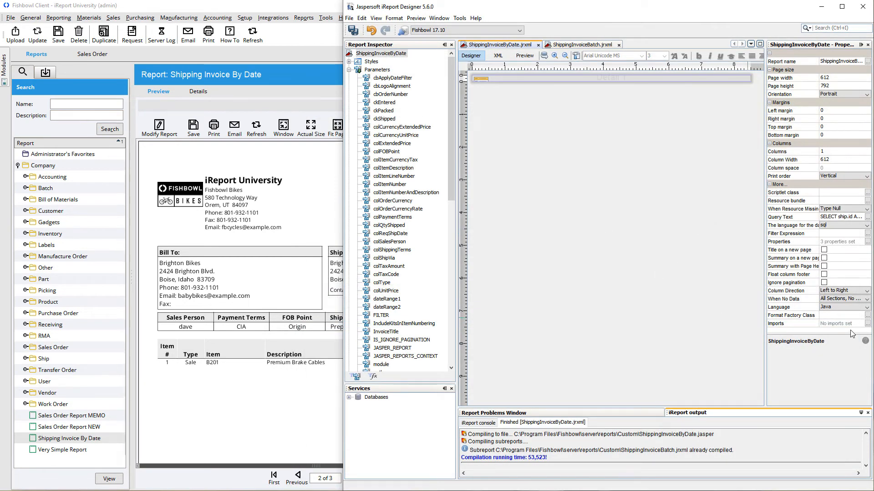
- Set the subreport's shipID parameter expression to $F{SHIPID} instead of the report parameter, and compile ShippingInvoiceByDate
click(646, 80)
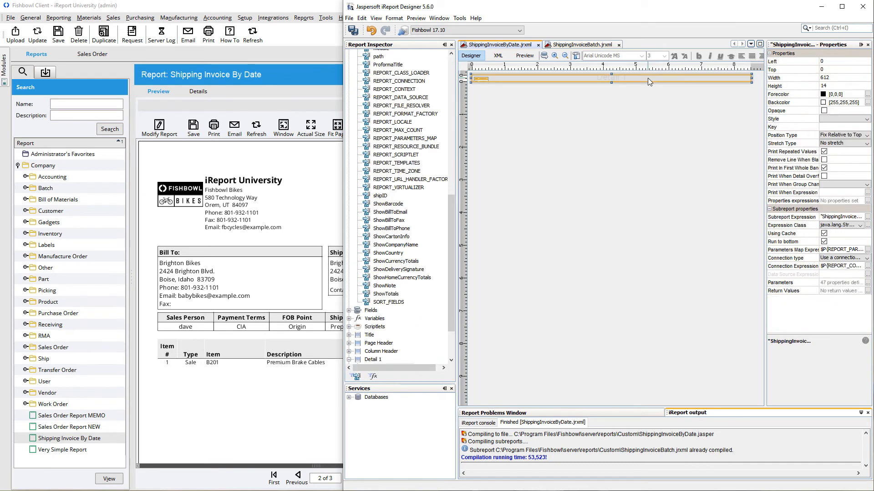
click(866, 283)
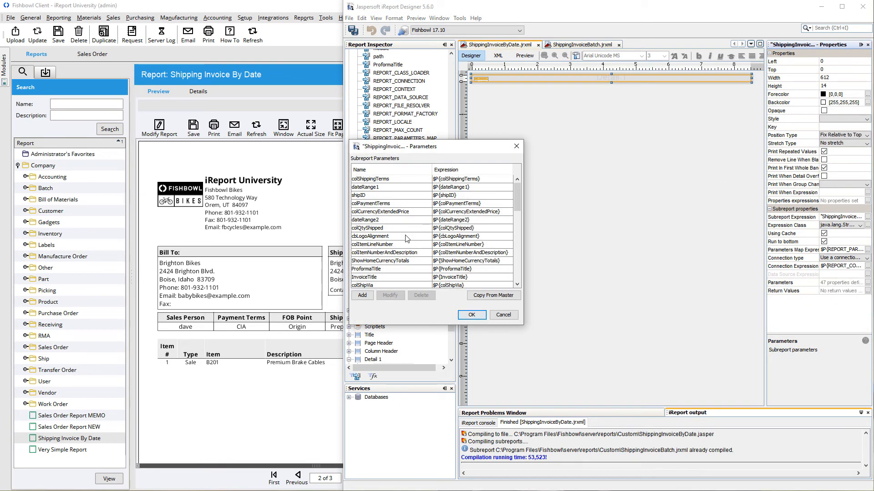
click(417, 195)
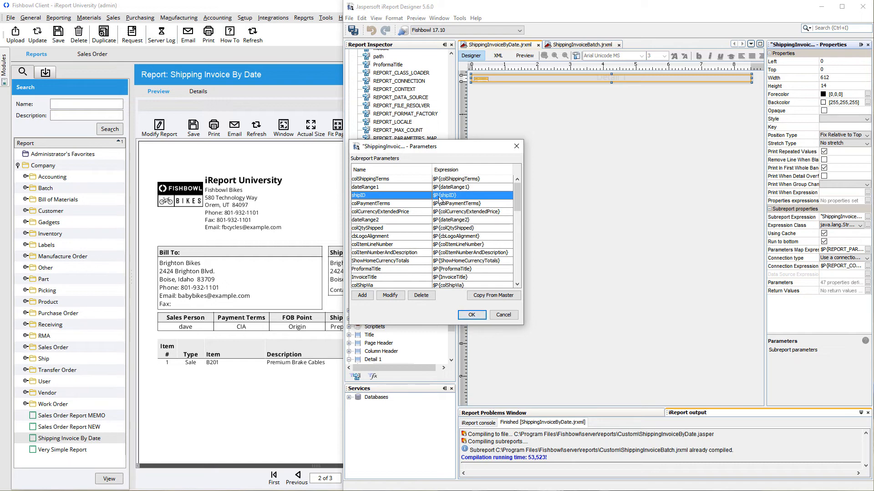
click(400, 296)
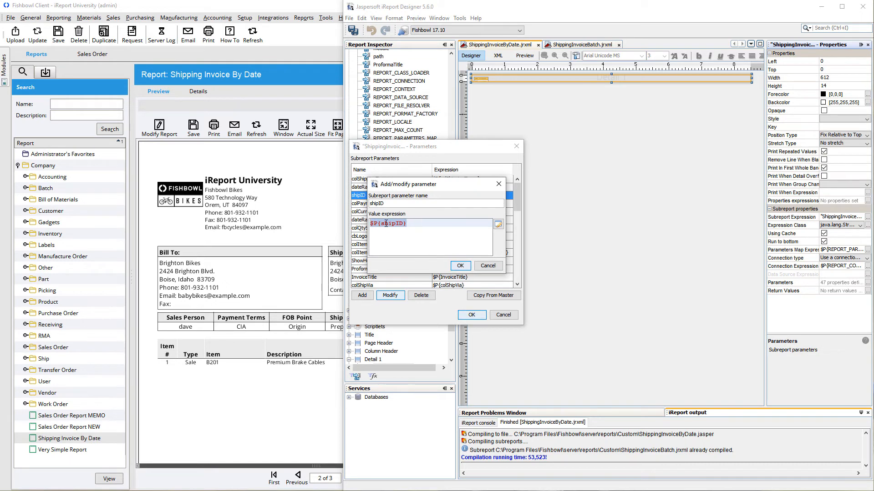
click(498, 225)
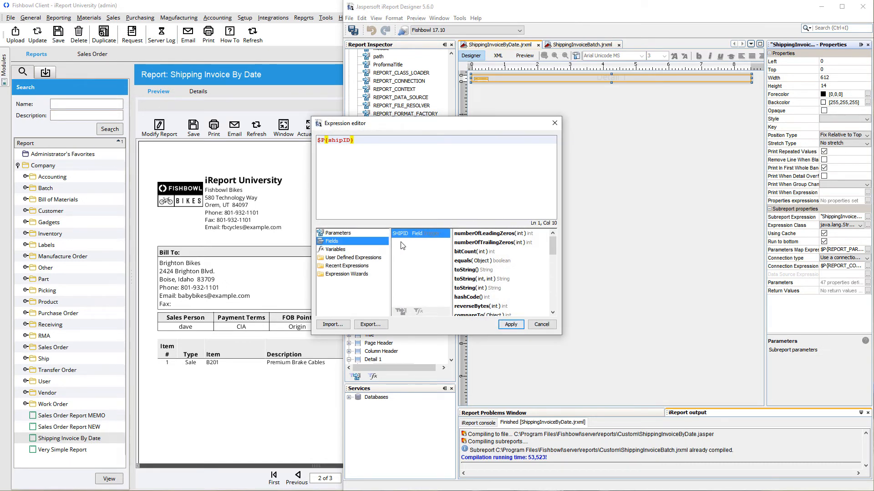
double_click(413, 237)
drag(354, 140, 297, 133)
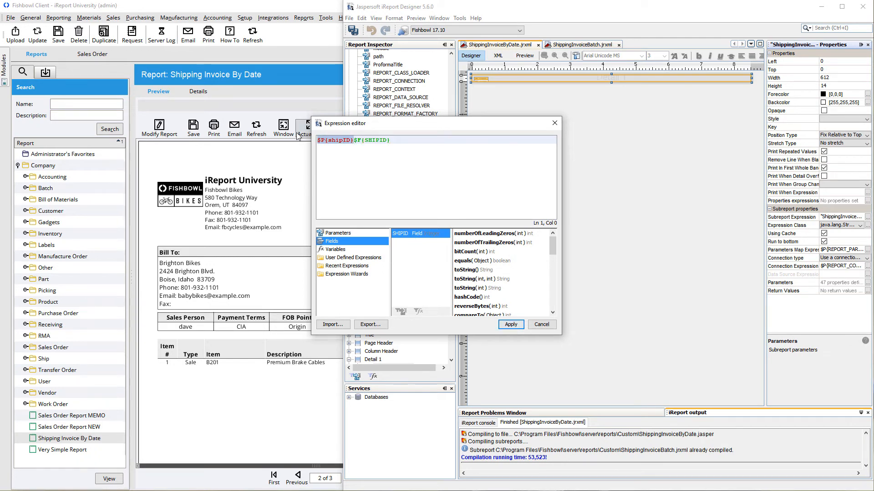
key(Delete)
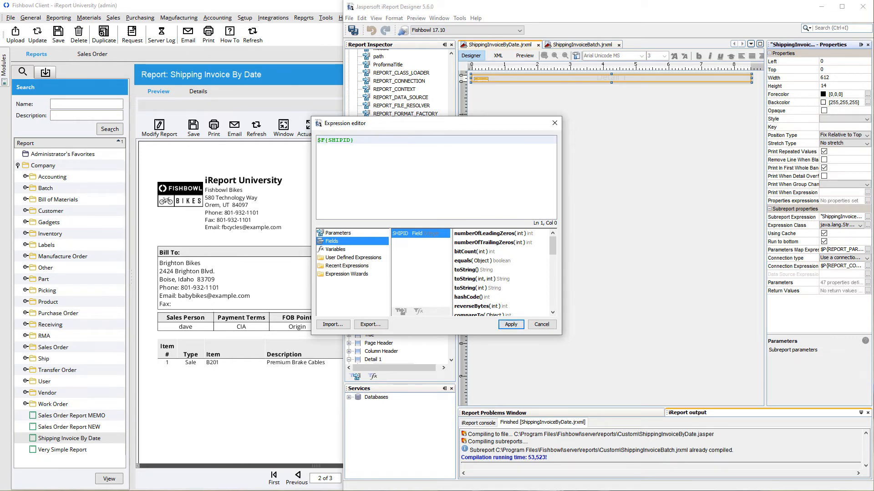
click(507, 324)
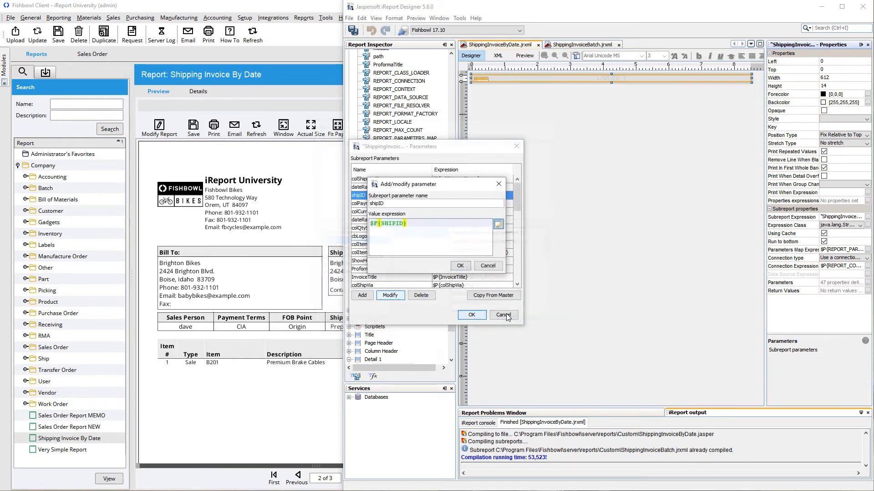
click(460, 266)
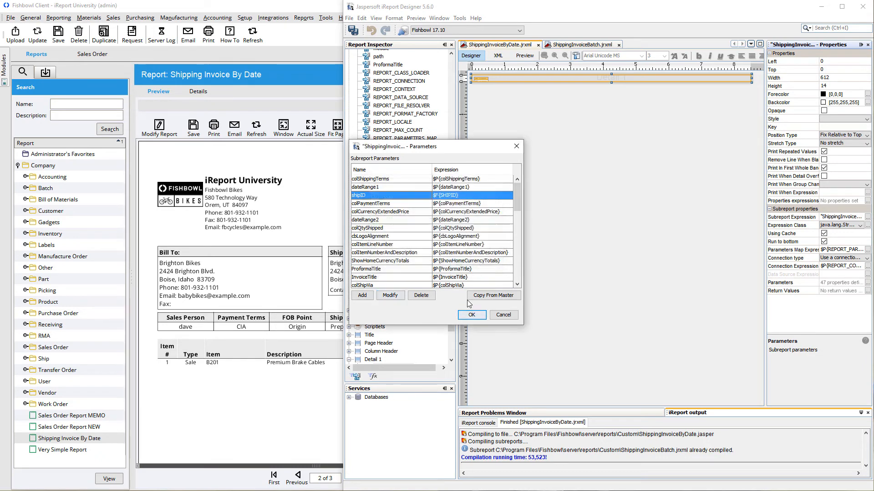
click(472, 315)
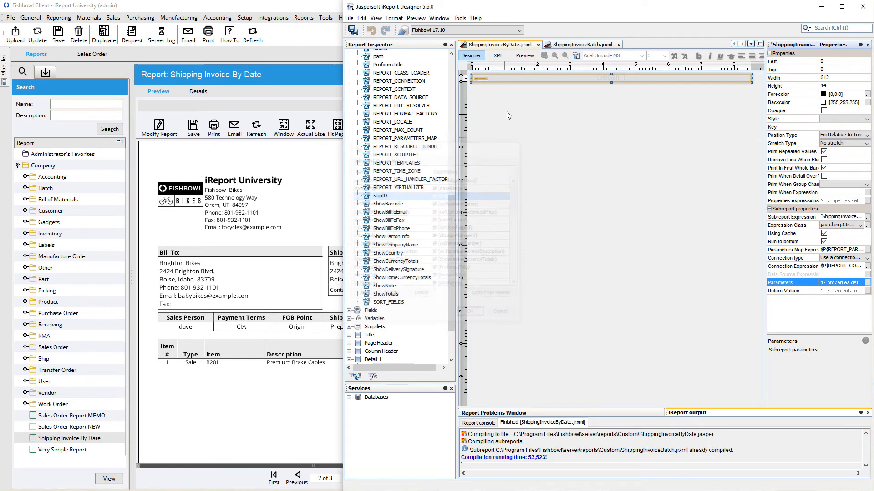
click(575, 56)
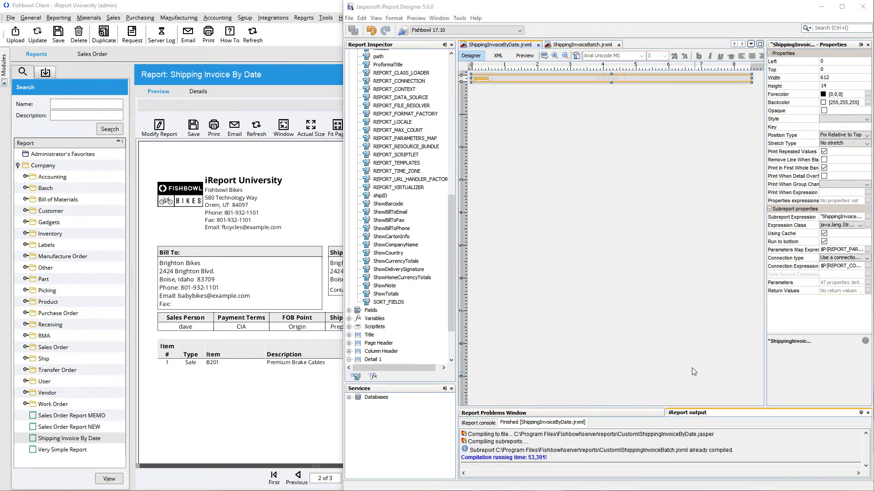
- Delete the shipID parameter from the ShippingInvoiceByDate report
click(380, 196)
scroll(385, 200, up, 8)
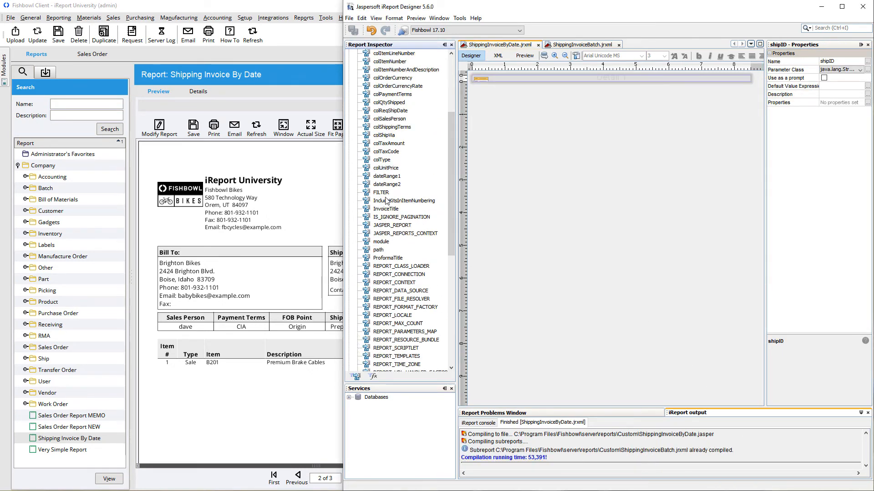
scroll(386, 201, down, 4)
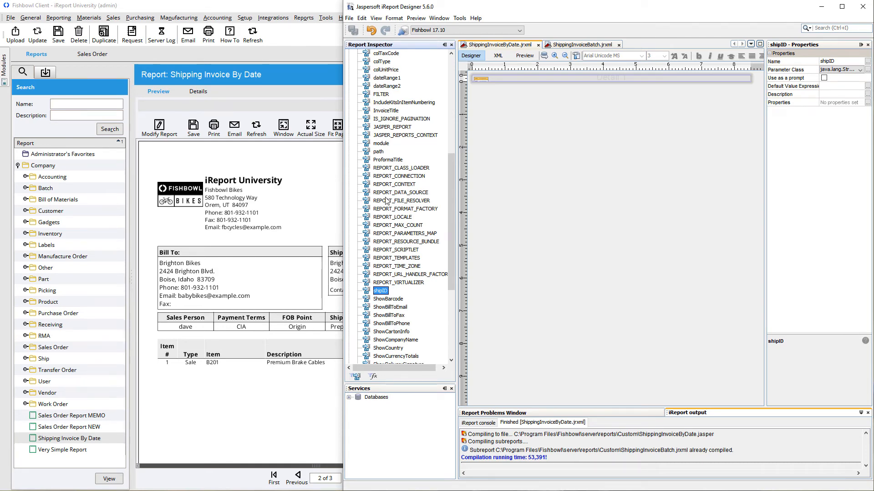
key(Delete)
key(Return)
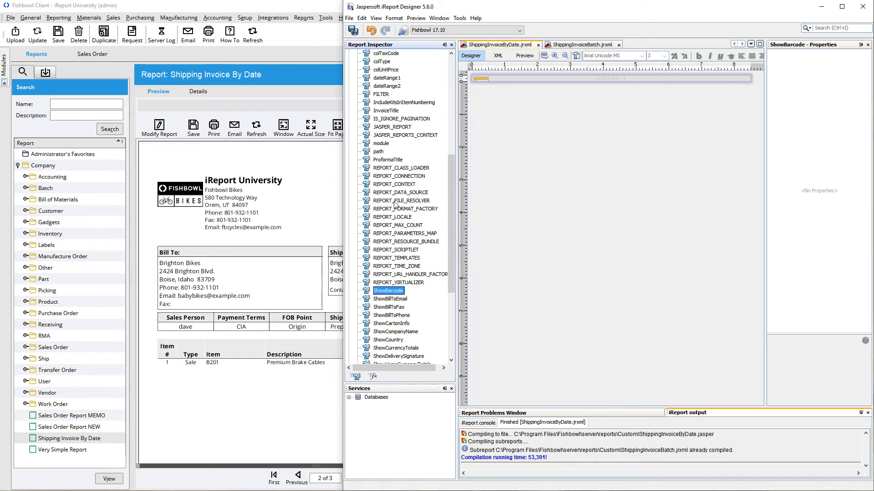
- Switch to the Fishbowl Client, run Shipping Invoice By Date with all dates, page through the invoices and reopen the report options
click(114, 481)
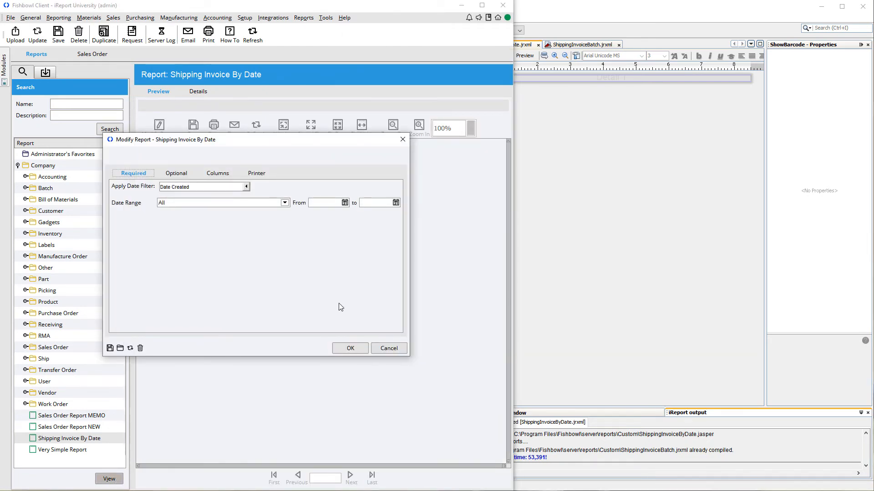
click(351, 349)
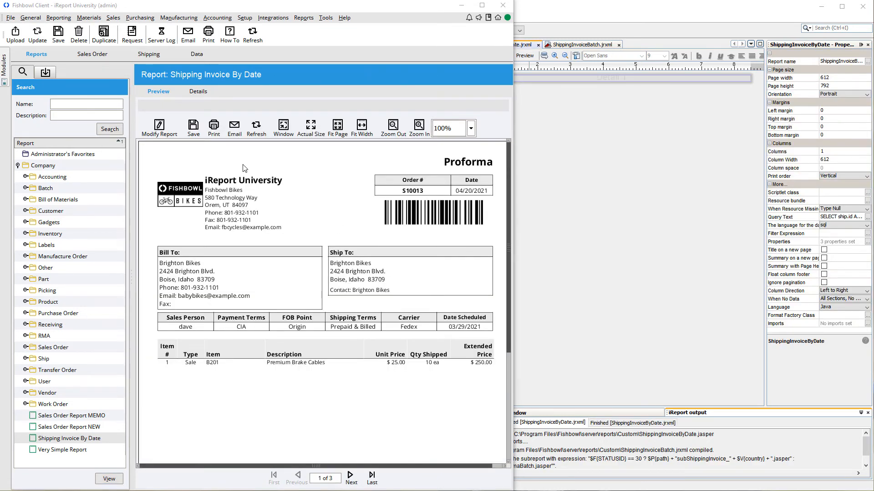
click(350, 477)
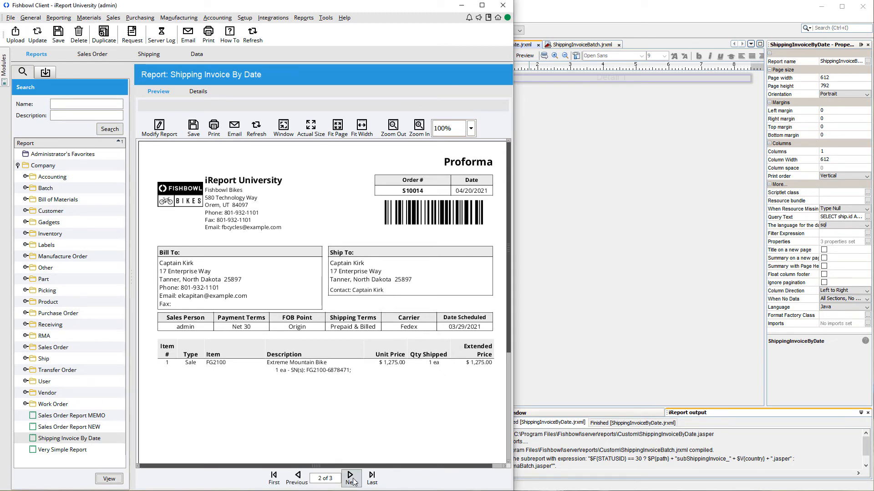
click(351, 477)
click(159, 126)
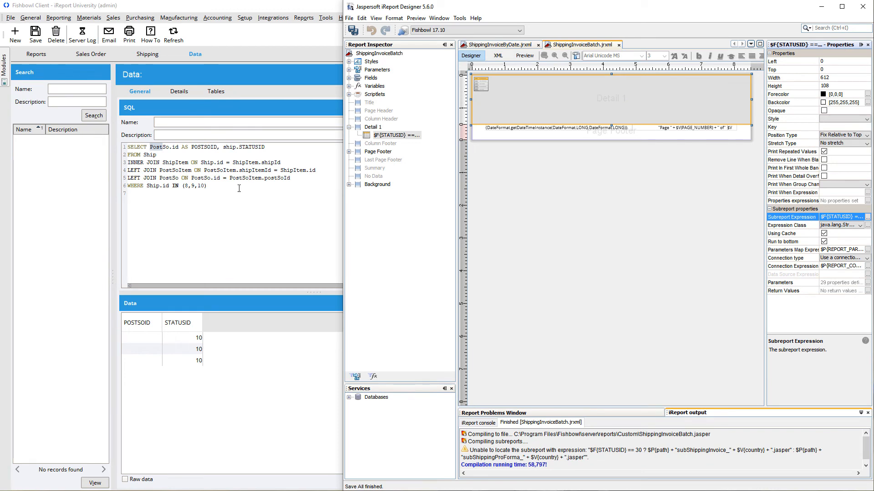
- In the Data module, recall the earlier ship query, change the selected column to ship.num AS shipid and run it
click(220, 193)
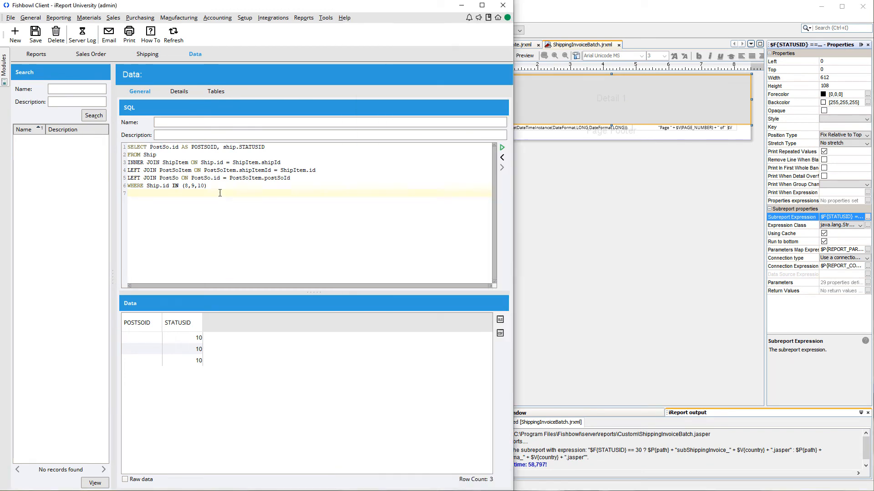
click(502, 157)
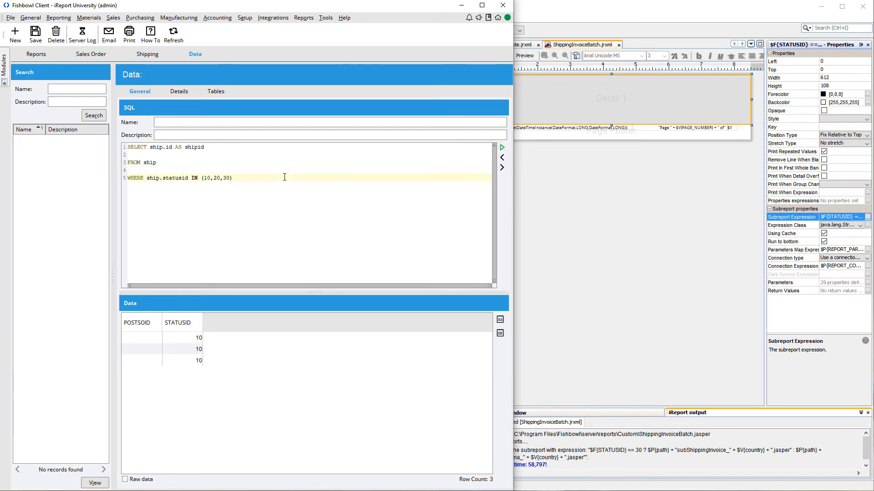
key(Up)
key(Up)
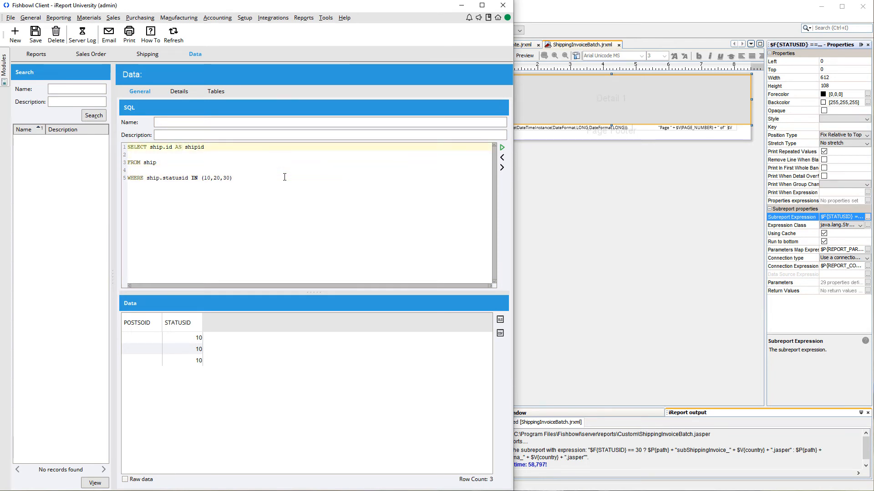
key(BackSpace)
key(BackSpace)
text(num)
key(F5)
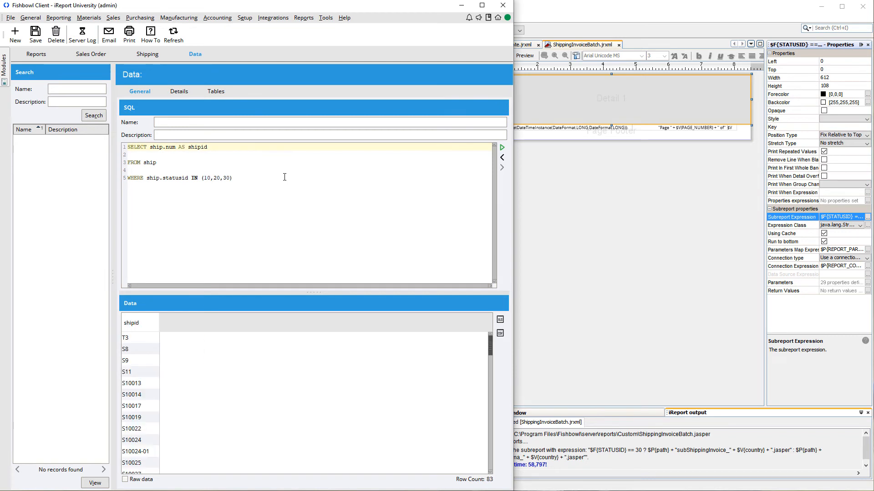
click(149, 342)
- Add the condition AND ship.soid > 0 to the end of the test query
click(261, 178)
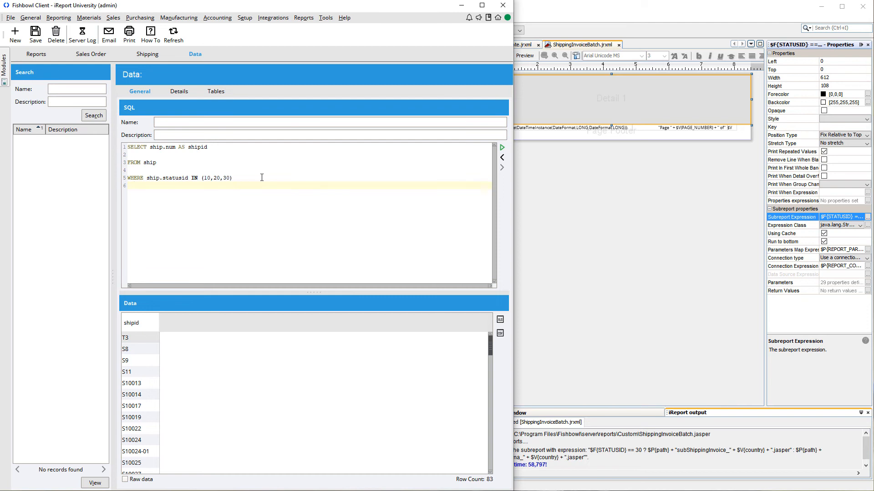
text(AND ship.soid)
text(> 0)
- Open the ship table's data, enlarge the view, and examine the poId column sorted by its values
click(218, 94)
text(as)
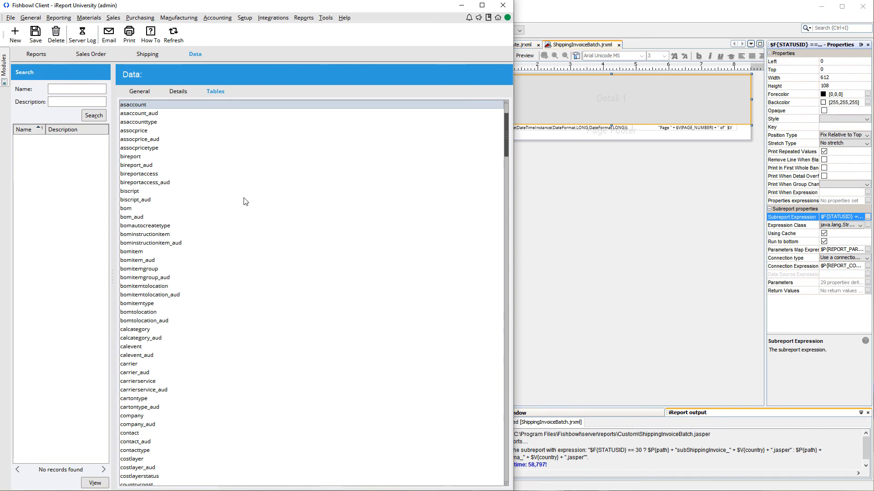
text(ship)
key(Return)
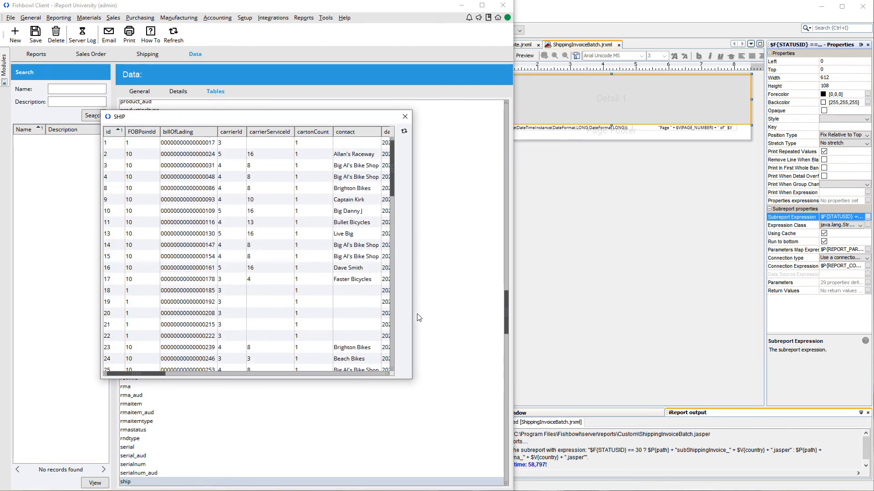
drag(411, 313, 822, 312)
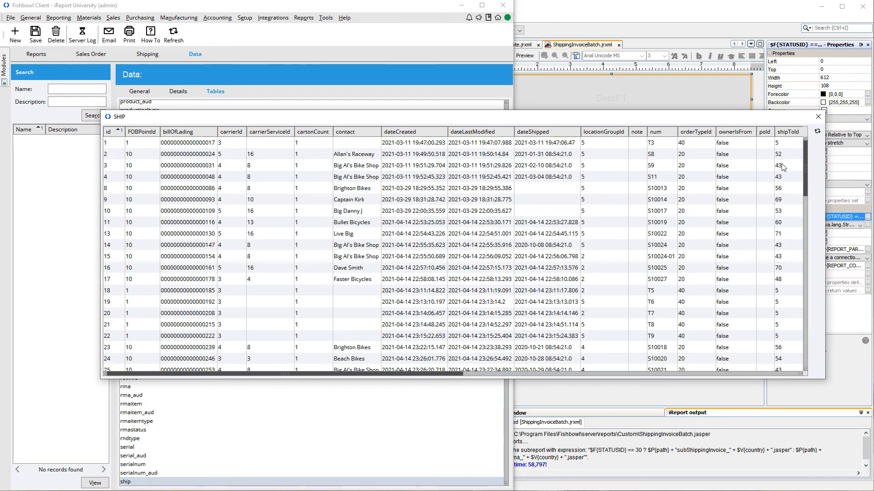
click(767, 132)
drag(776, 133, 794, 134)
click(773, 157)
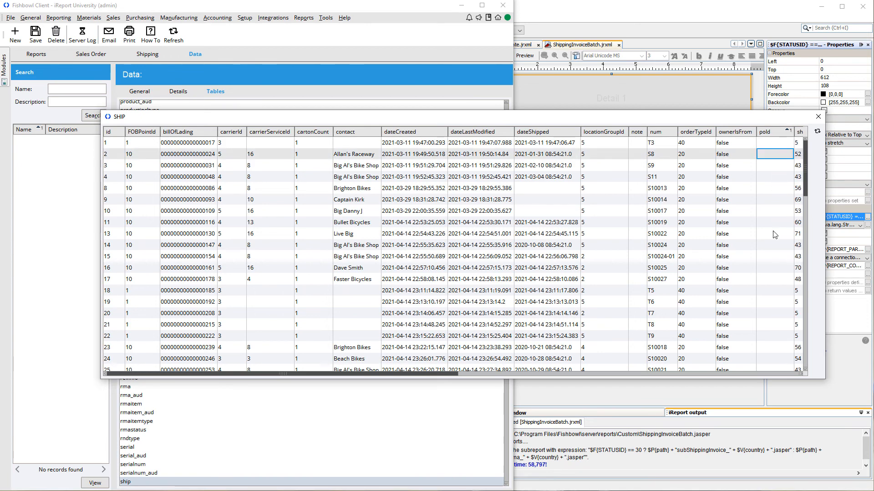
- Examine the ship table's soId values sorted by that column, and close the table view
click(768, 373)
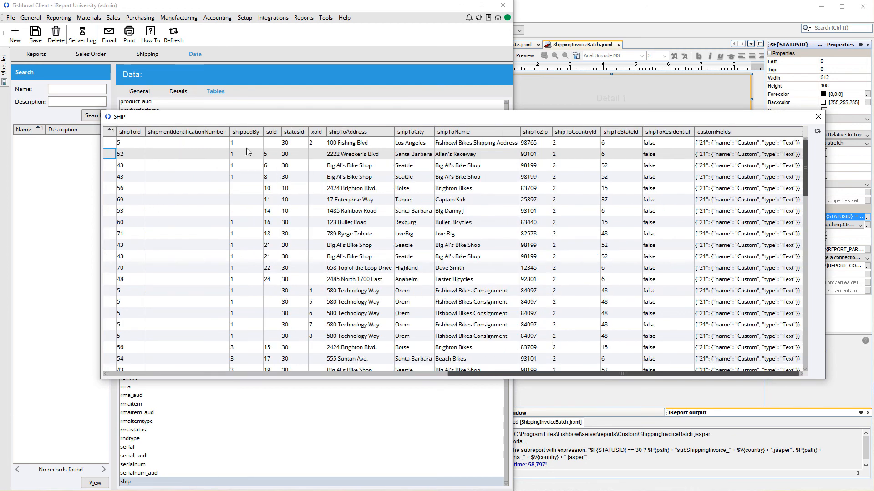
click(271, 155)
drag(274, 175, 274, 187)
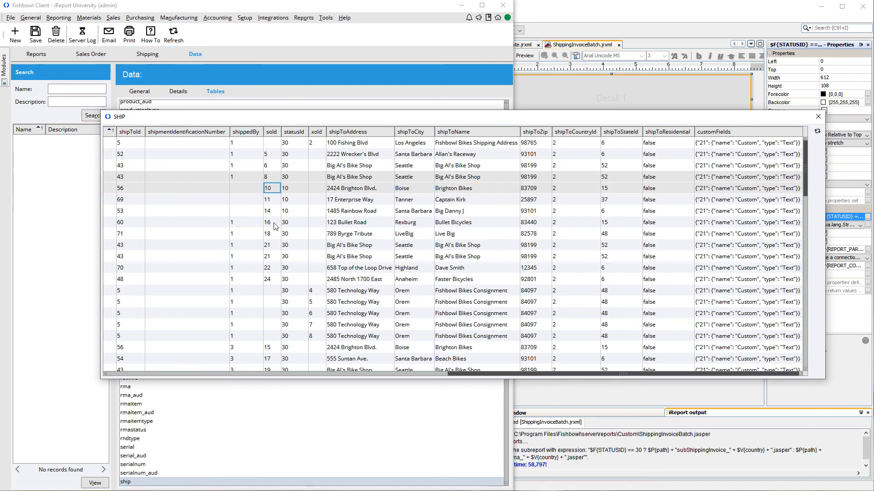
click(271, 132)
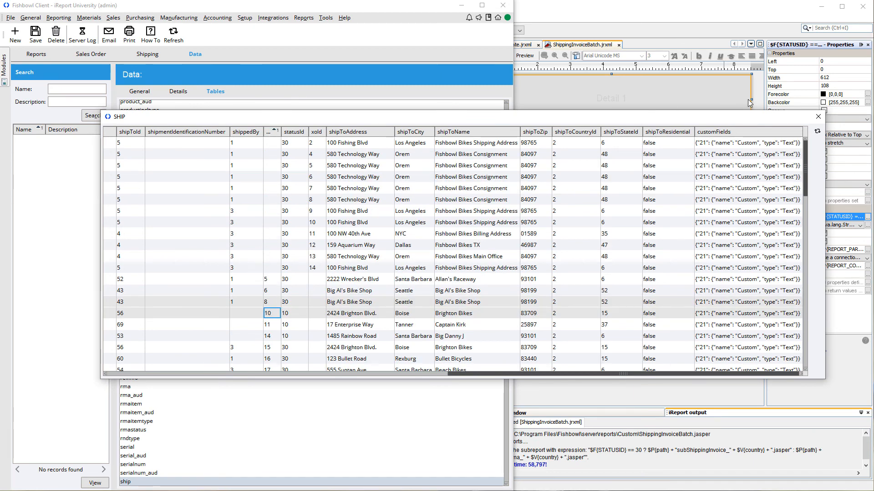
click(818, 118)
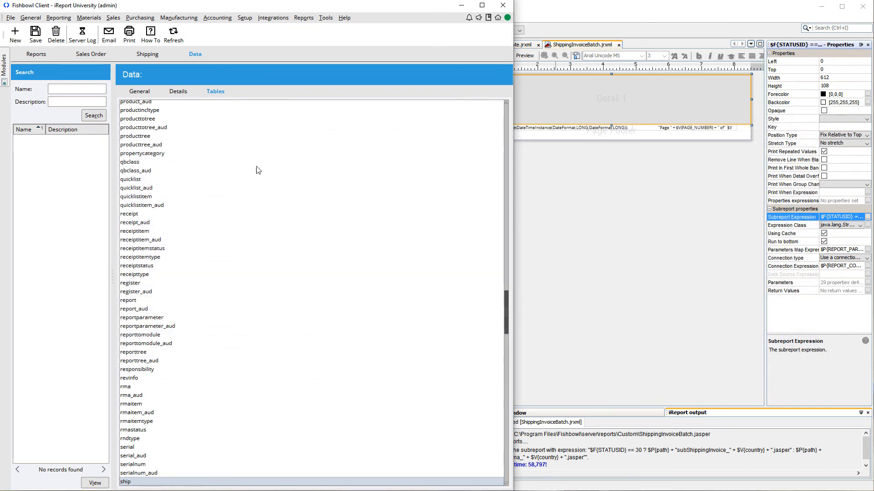
- Copy the AND ship.soid > 0 condition from the test query into the ShippingInvoiceByDate report query in iReport Designer and save it
click(141, 92)
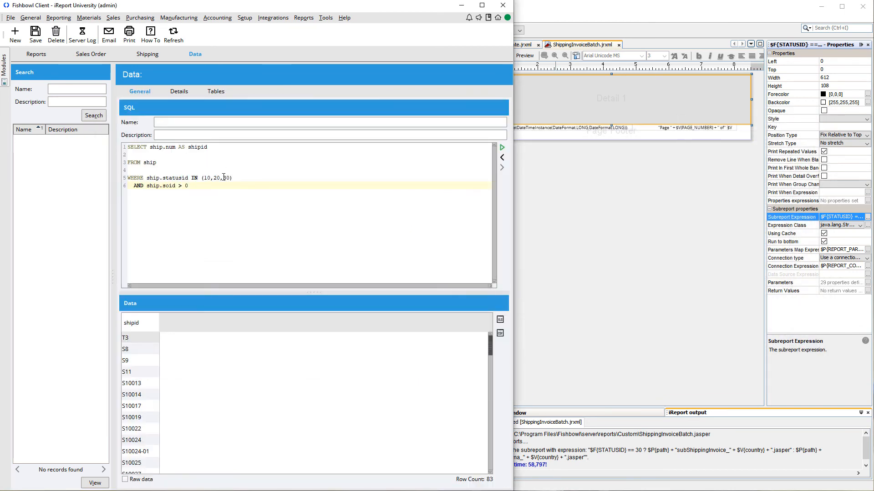
double_click(192, 186)
click(192, 187)
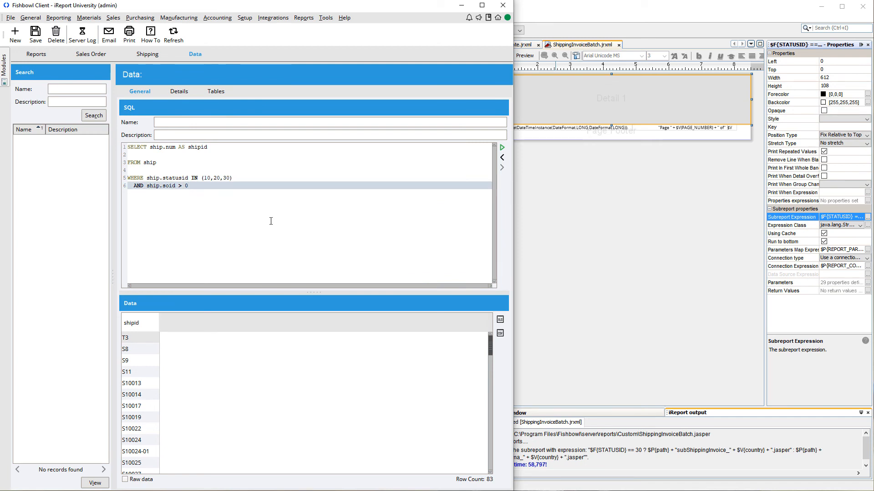
click(682, 128)
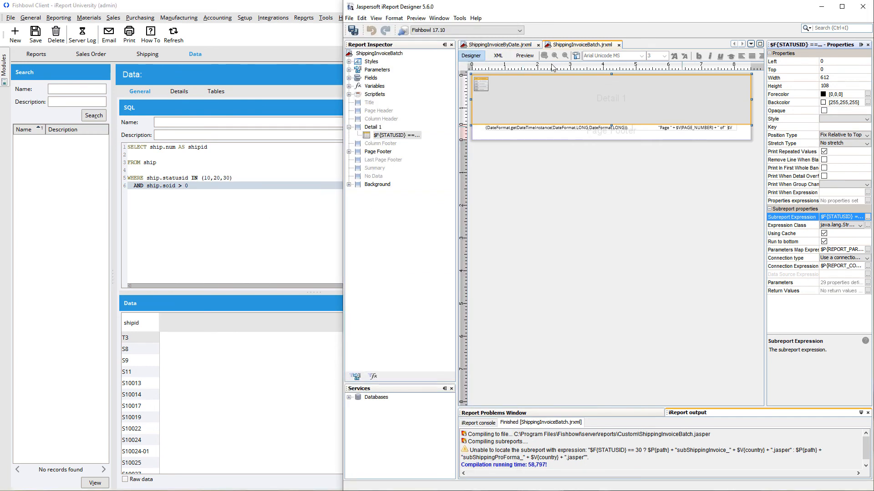
click(511, 48)
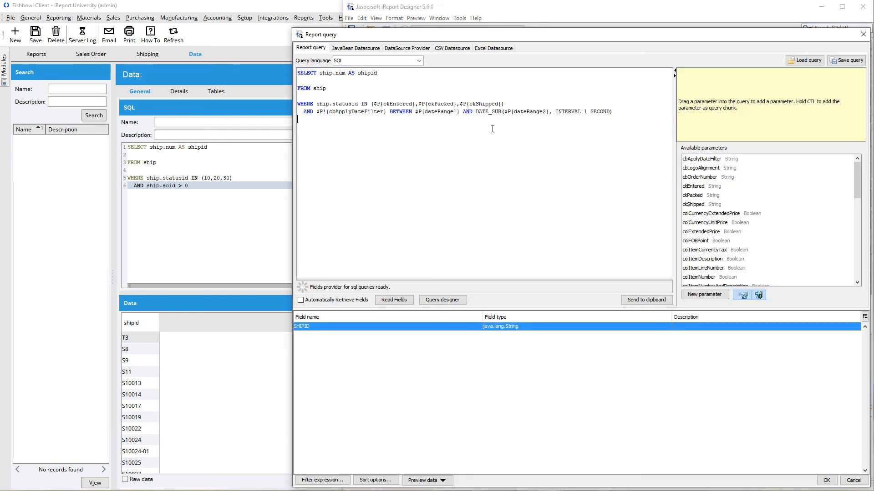
text(AND ship.soid > 0)
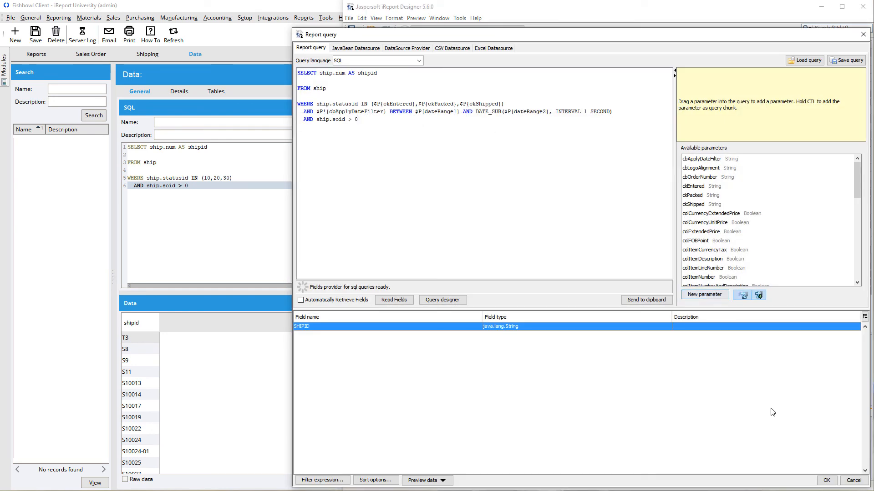
click(826, 480)
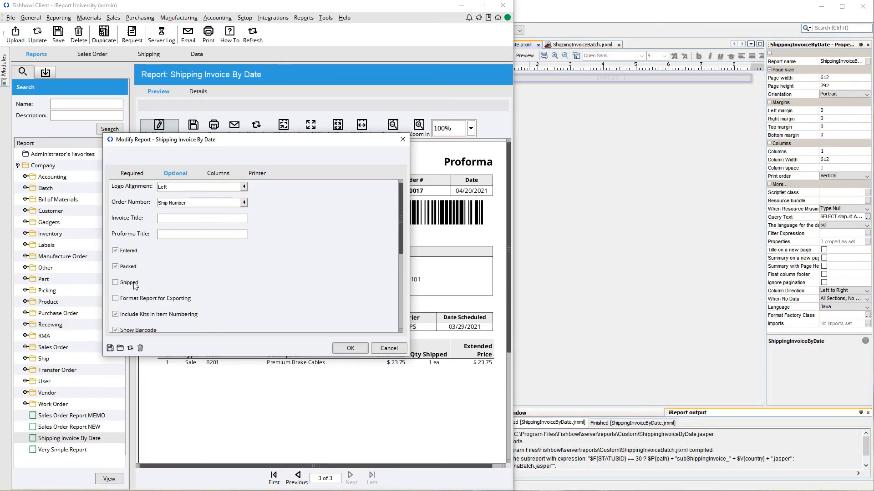
- In the Fishbowl Client, rerun Shipping Invoice By Date with Entered, Packed and Shipped included, and page through the first invoices
click(340, 345)
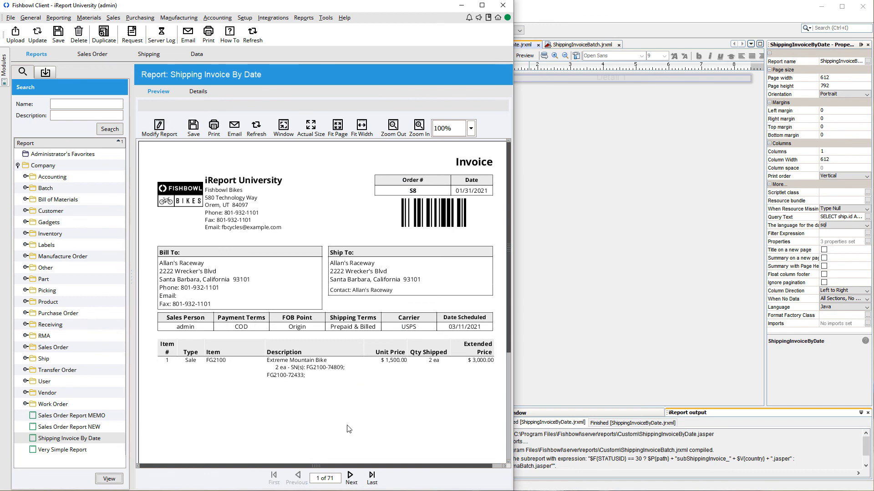
click(356, 479)
click(358, 482)
click(358, 482)
click(358, 482)
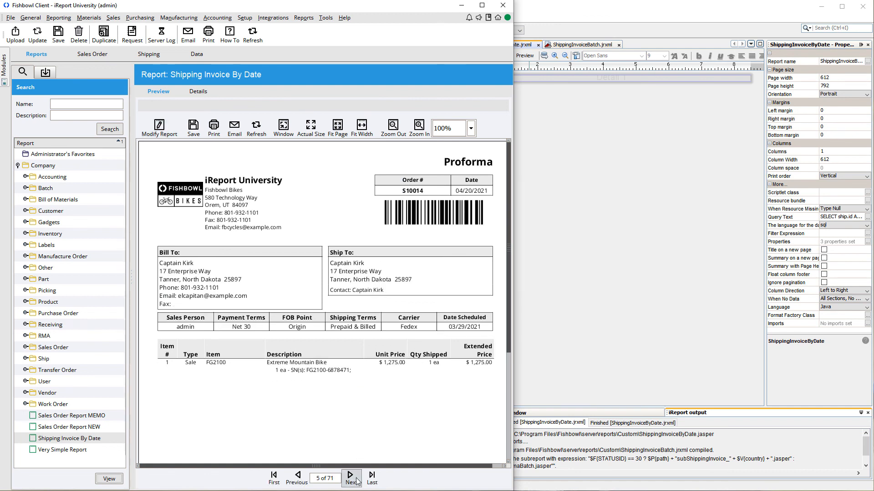